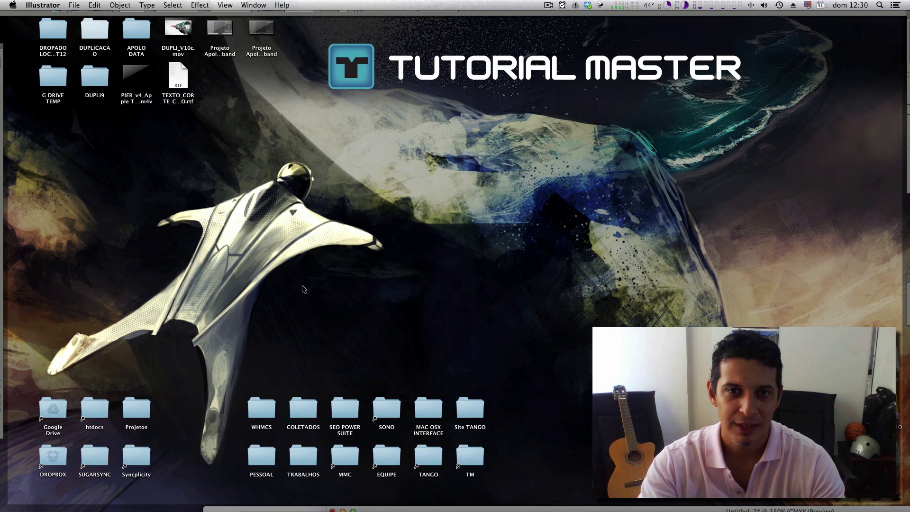
# Step: Switch to Illustrator with the Untitled-2 document open and look over the application's menu commands
pyautogui.moveTo(568, 508)
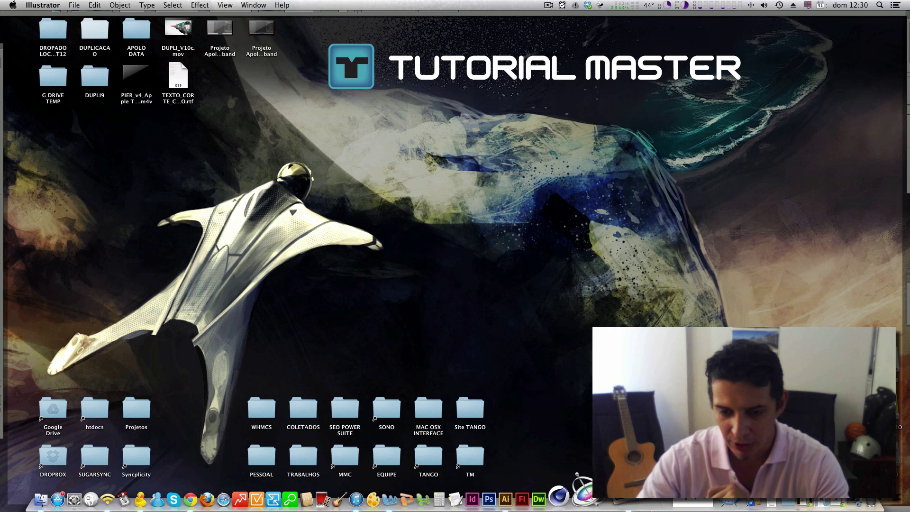
pyautogui.click(559, 493)
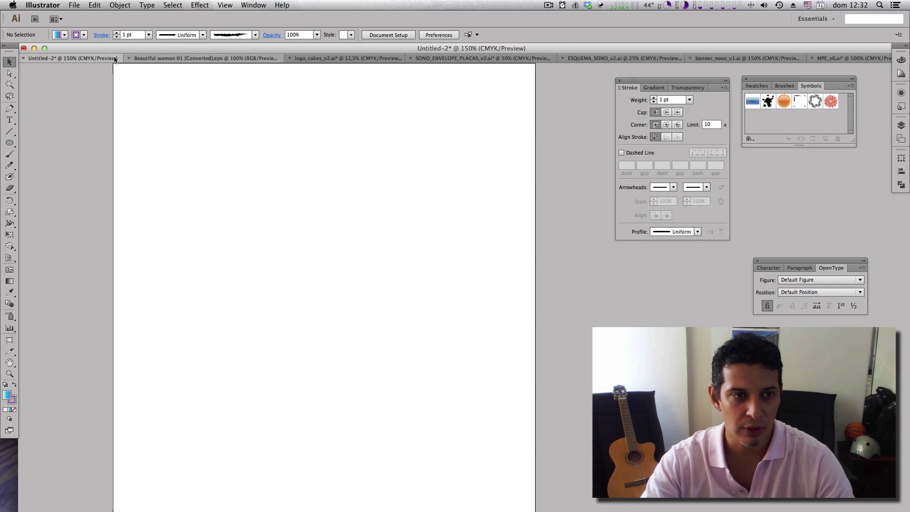
pyautogui.click(42, 5)
pyautogui.moveTo(284, 5)
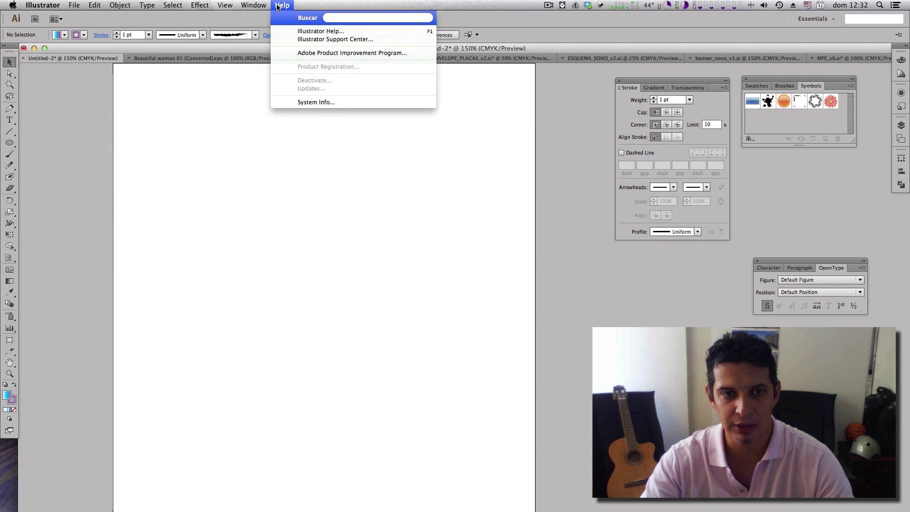
pyautogui.click(629, 311)
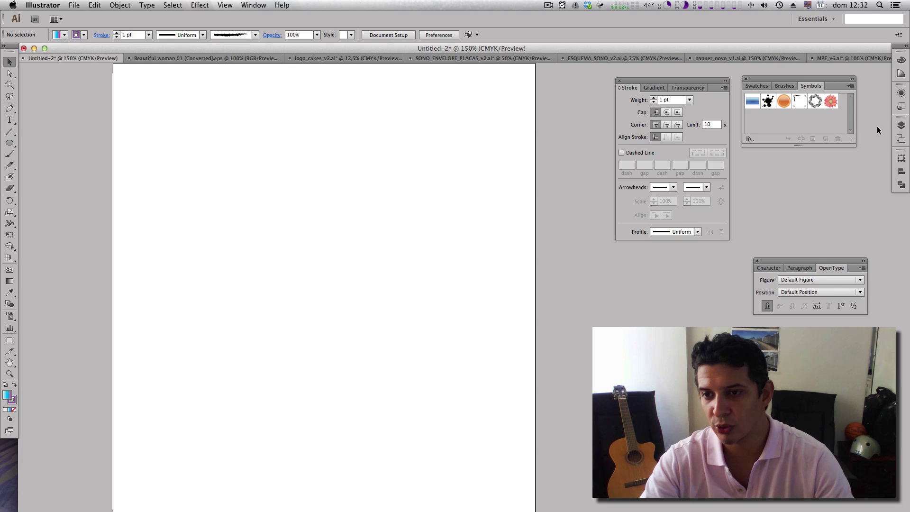
# Step: Move the Stroke panel group closer to the artboard and look through its Stroke, Gradient and Transparency panels
pyautogui.moveTo(695, 83)
pyautogui.mouseDown()
pyautogui.moveTo(683, 141)
pyautogui.moveTo(242, 141)
pyautogui.moveTo(723, 108)
pyautogui.moveTo(649, 116)
pyautogui.mouseUp()
pyautogui.click(607, 120)
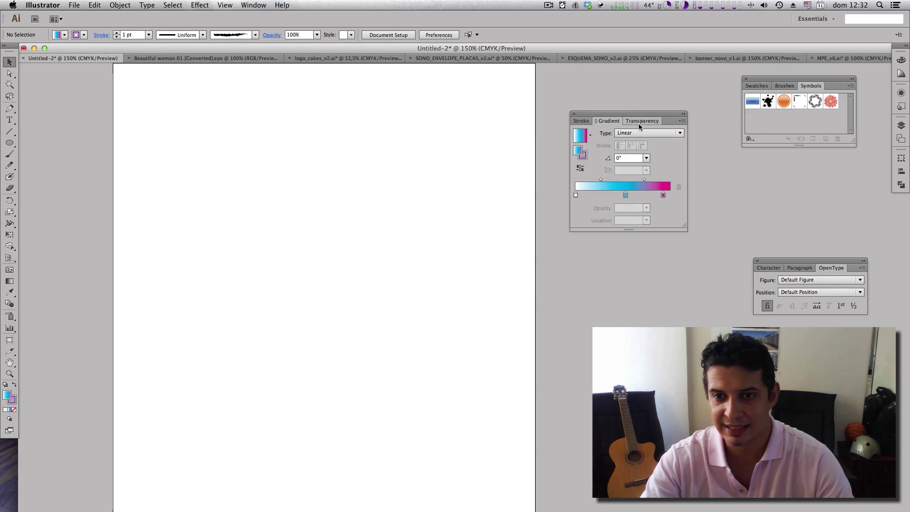
pyautogui.click(639, 122)
pyautogui.click(582, 123)
pyautogui.moveTo(641, 122)
pyautogui.mouseDown()
pyautogui.moveTo(633, 137)
pyautogui.moveTo(427, 157)
pyautogui.moveTo(469, 168)
pyautogui.moveTo(638, 124)
pyautogui.moveTo(618, 124)
pyautogui.mouseUp()
pyautogui.click(606, 122)
pyautogui.click(580, 121)
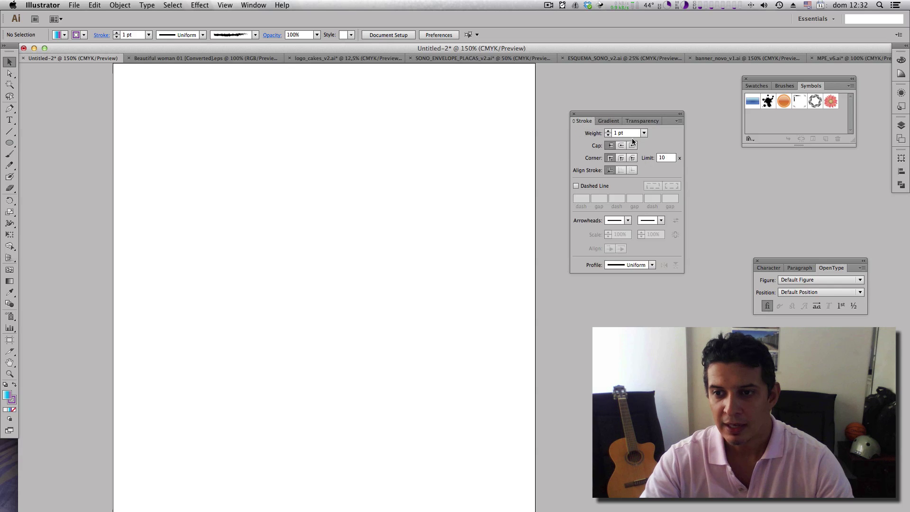
pyautogui.moveTo(603, 118)
pyautogui.mouseDown()
pyautogui.moveTo(620, 120)
pyautogui.moveTo(621, 102)
pyautogui.moveTo(596, 109)
pyautogui.moveTo(607, 143)
pyautogui.moveTo(621, 136)
pyautogui.mouseUp()
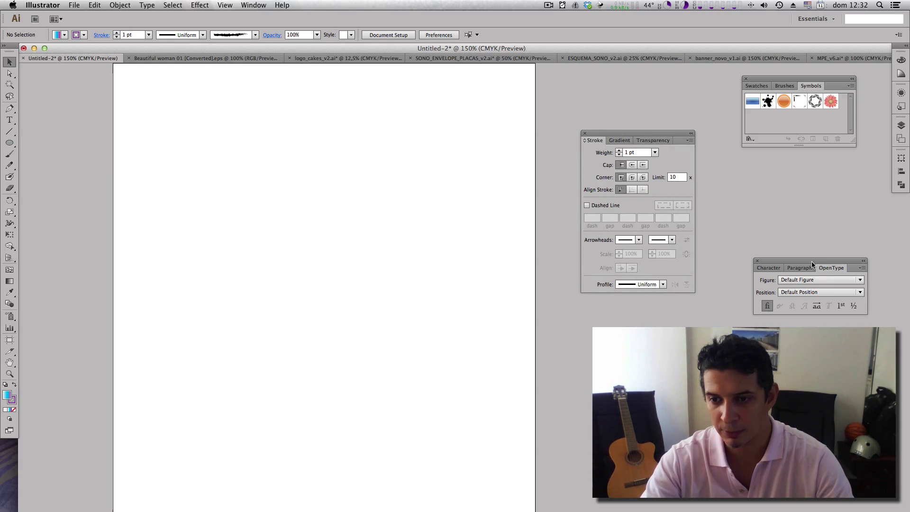
# Step: Dock the Character, Paragraph and OpenType group with the collapsed panels and show the Brushes panel in place of Symbols
pyautogui.moveTo(810, 262); pyautogui.dragTo(900, 215)
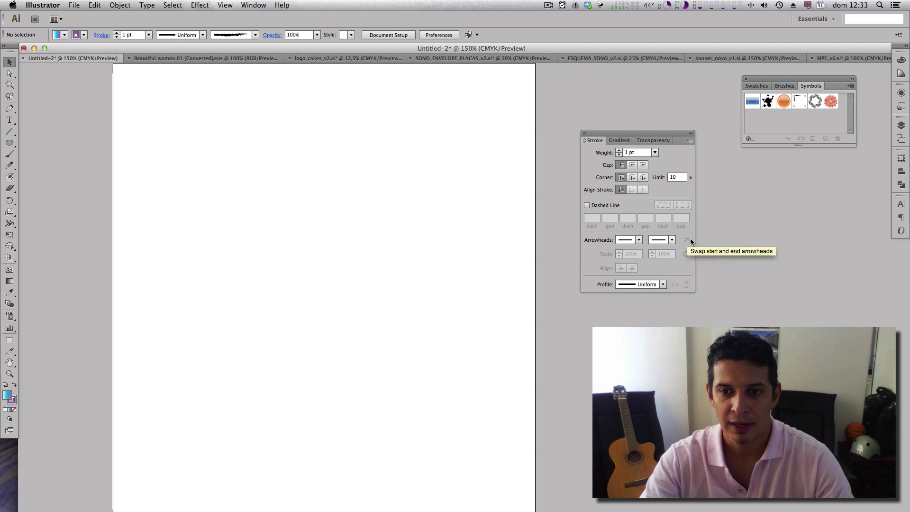
pyautogui.click(255, 5)
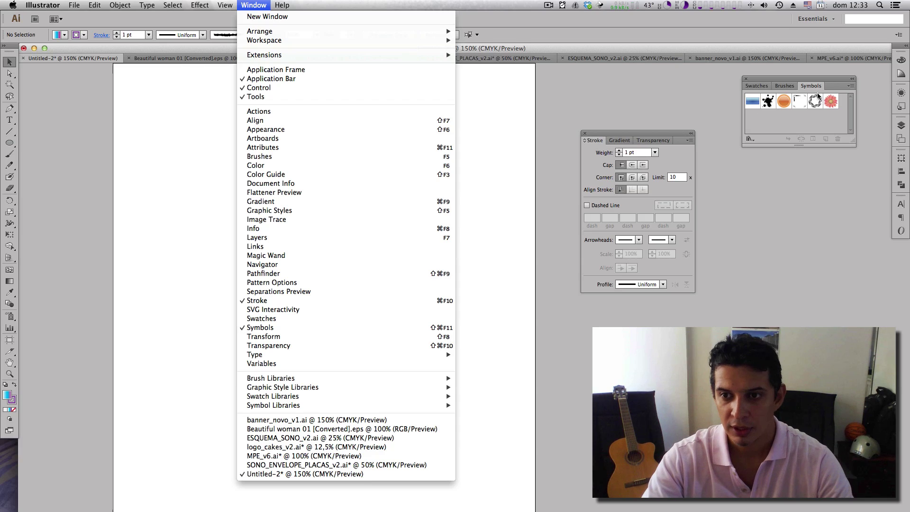
pyautogui.click(787, 86)
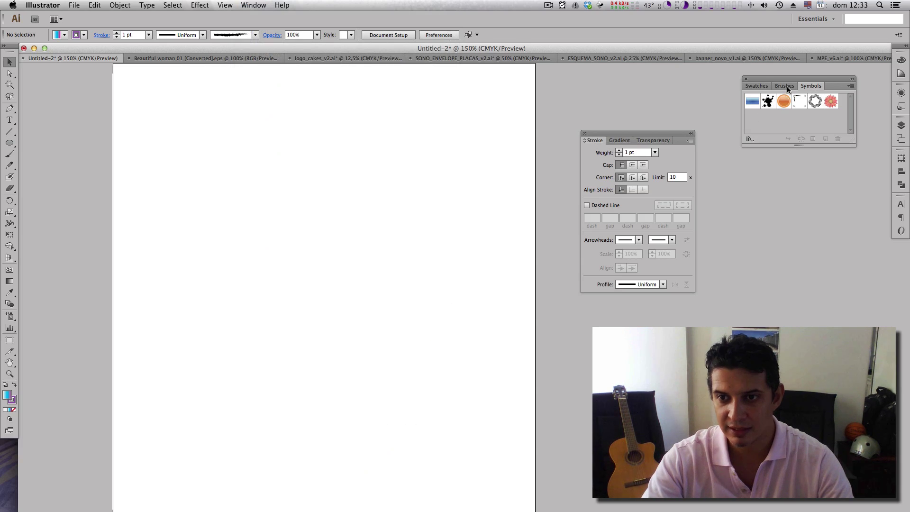
pyautogui.click(786, 86)
pyautogui.click(253, 6)
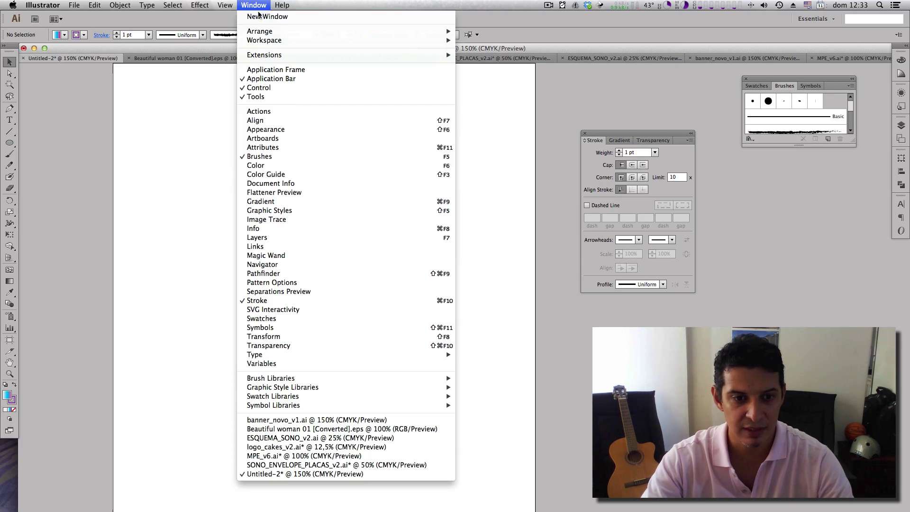
pyautogui.click(278, 157)
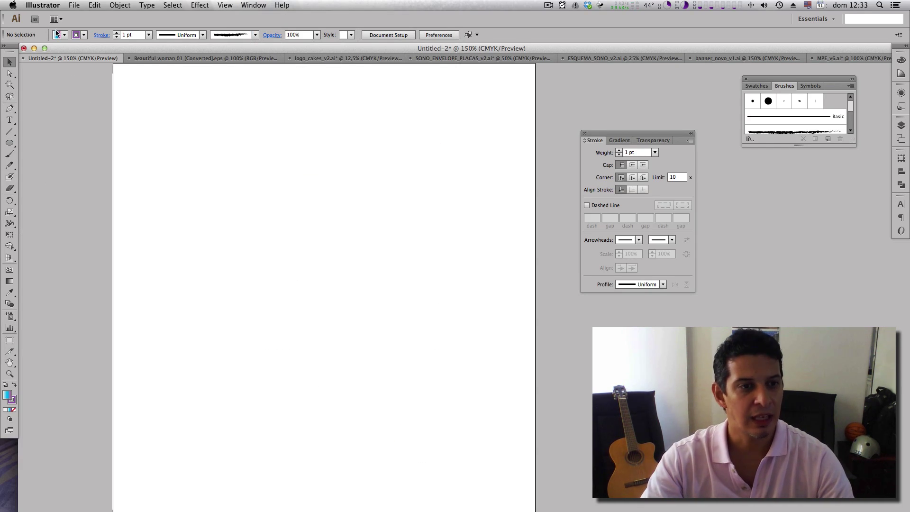
# Step: Place the Stroke, Gradient and Transparency panel group directly beneath the Brushes panel group
pyautogui.click(73, 5)
pyautogui.press('Escape')
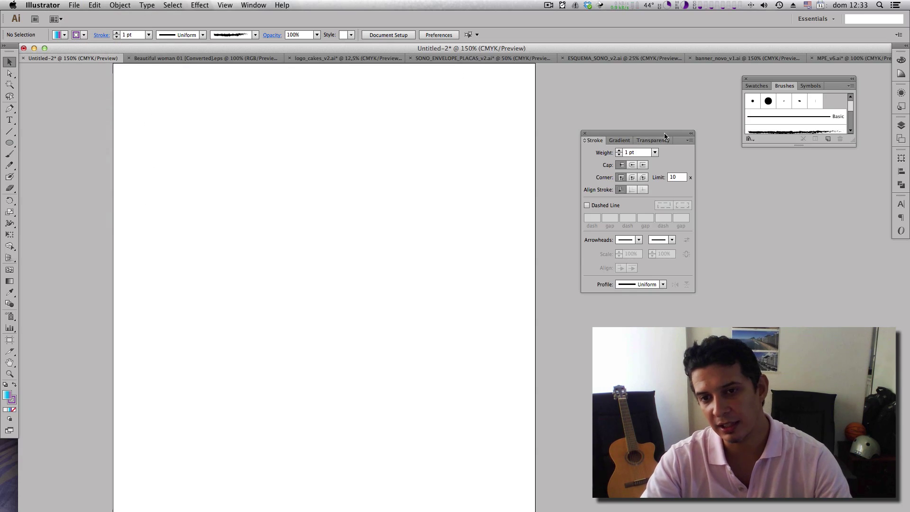
pyautogui.moveTo(664, 136)
pyautogui.mouseDown()
pyautogui.moveTo(799, 210)
pyautogui.moveTo(822, 178)
pyautogui.mouseUp()
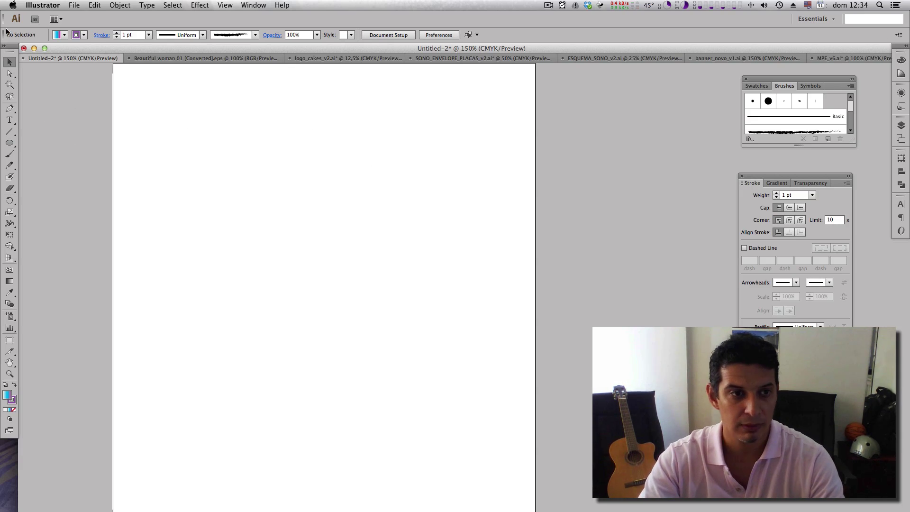
# Step: Start a new document and review its page size, width, height and unit options, keeping A4 in centimeters
pyautogui.click(73, 5)
pyautogui.click(82, 16)
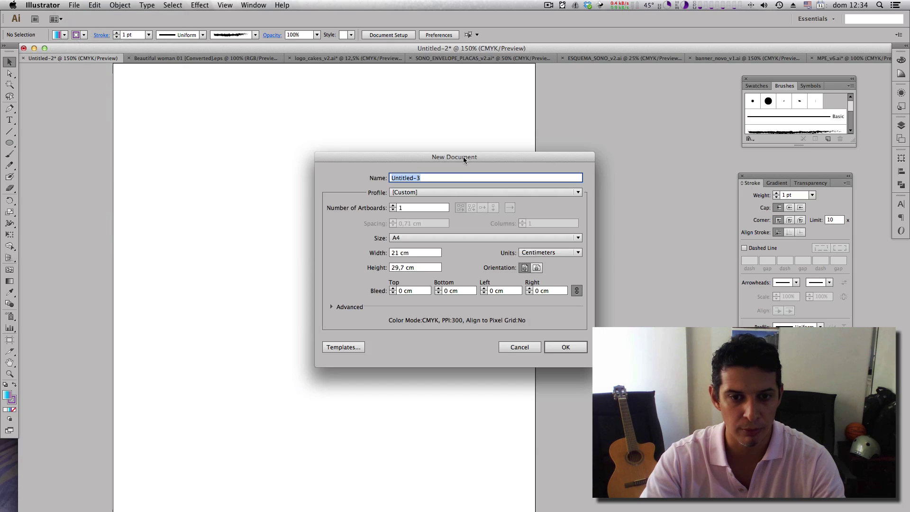
pyautogui.moveTo(463, 159); pyautogui.dragTo(518, 151)
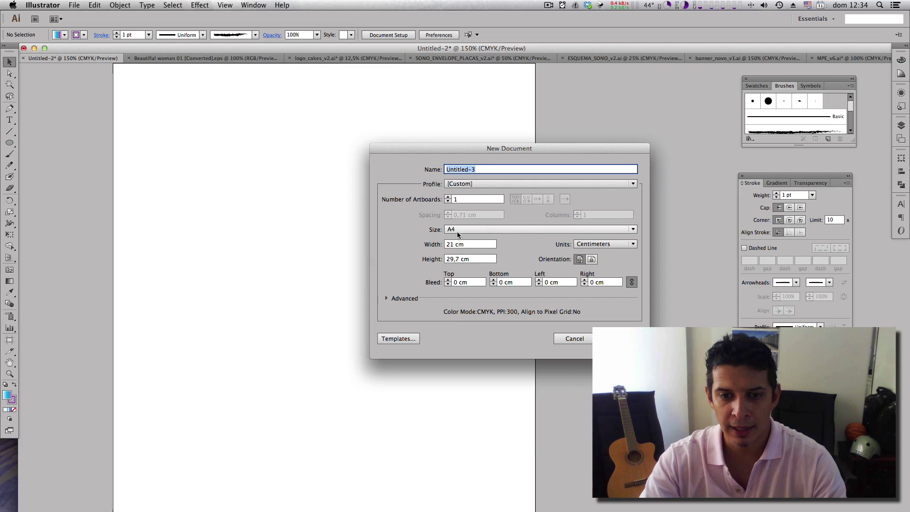
pyautogui.click(576, 231)
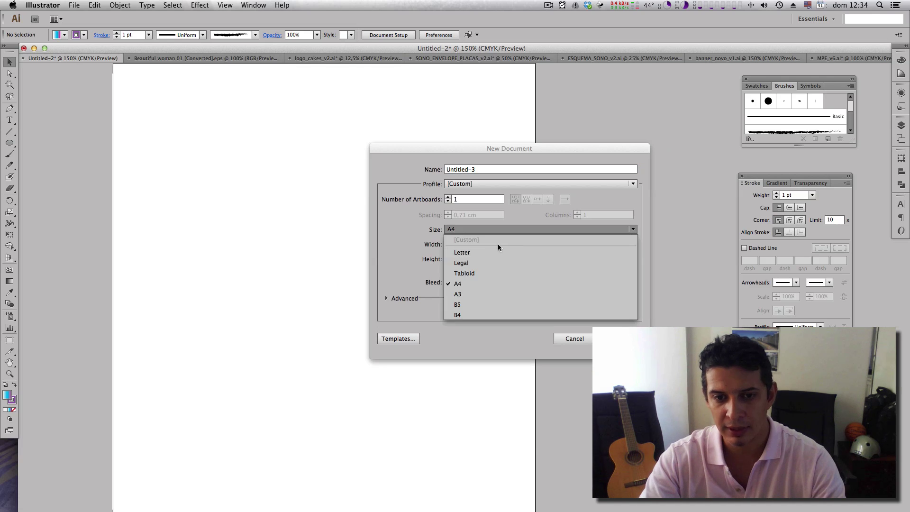
pyautogui.click(417, 254)
pyautogui.click(464, 244)
pyautogui.click(446, 259)
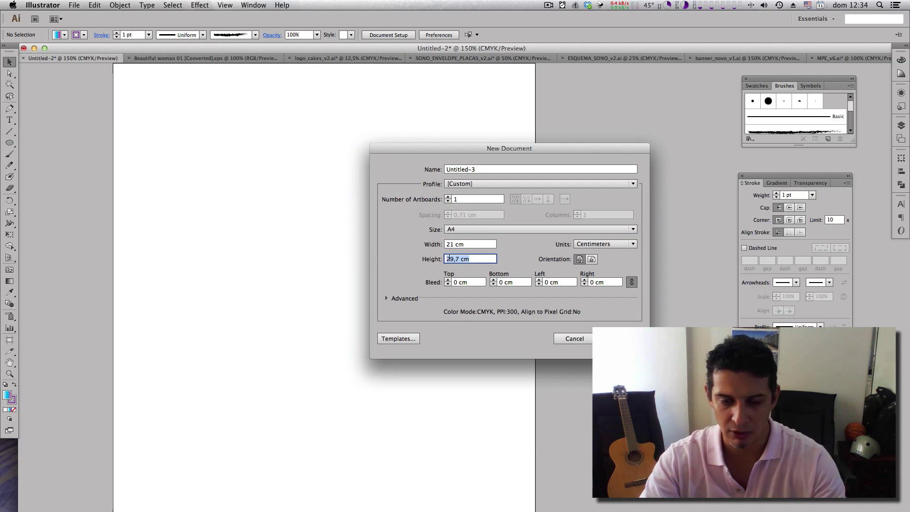
pyautogui.click(635, 243)
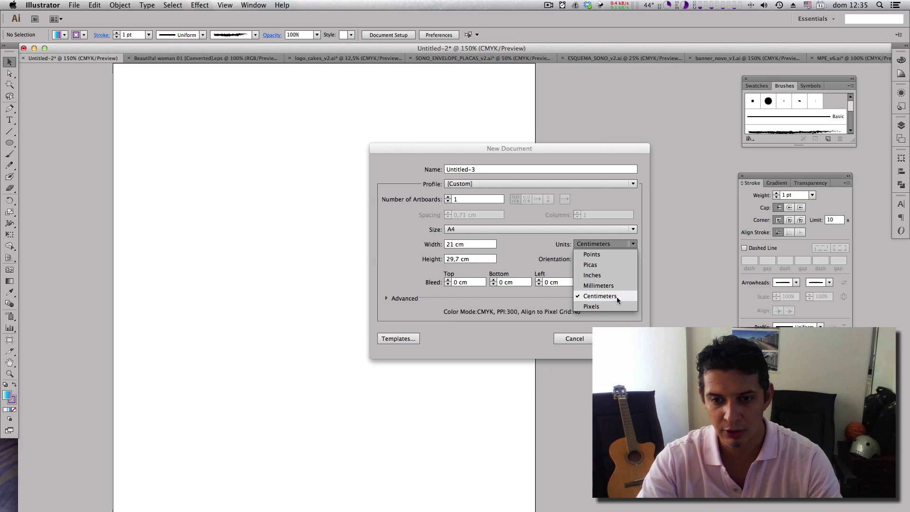
pyautogui.click(395, 266)
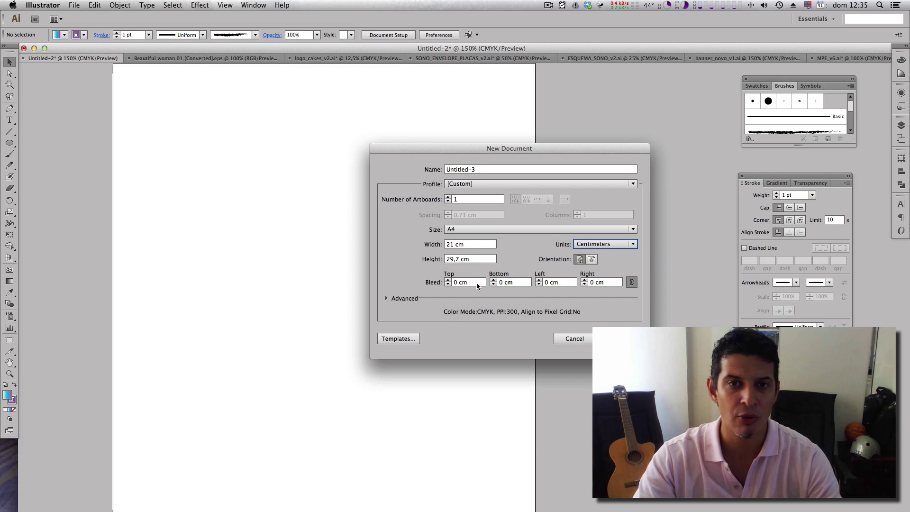
# Step: Set the linked bleed to 0,5 cm on all four sides and create the A4 document
pyautogui.click(461, 283)
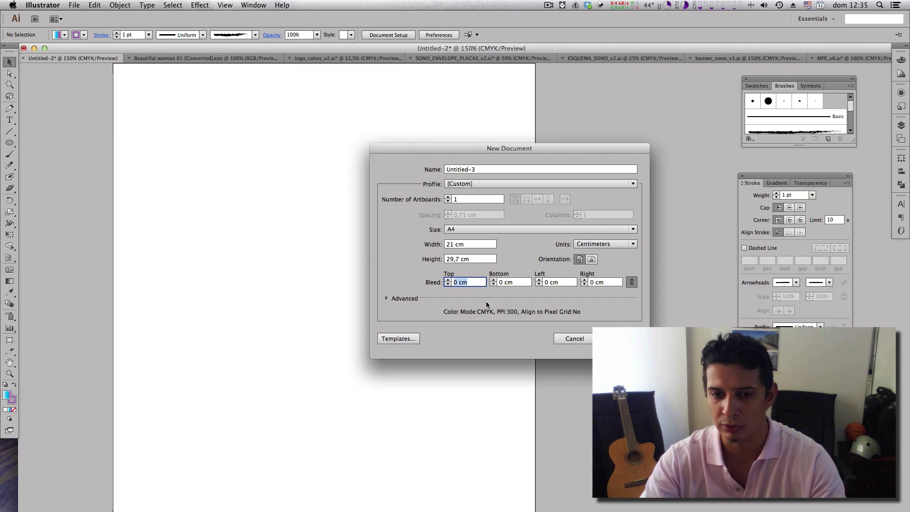
pyautogui.click(513, 285)
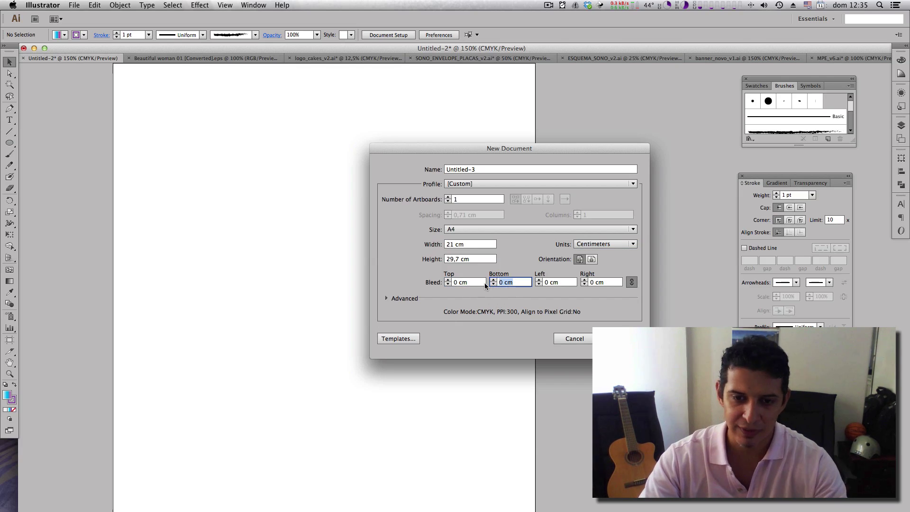
pyautogui.click(564, 283)
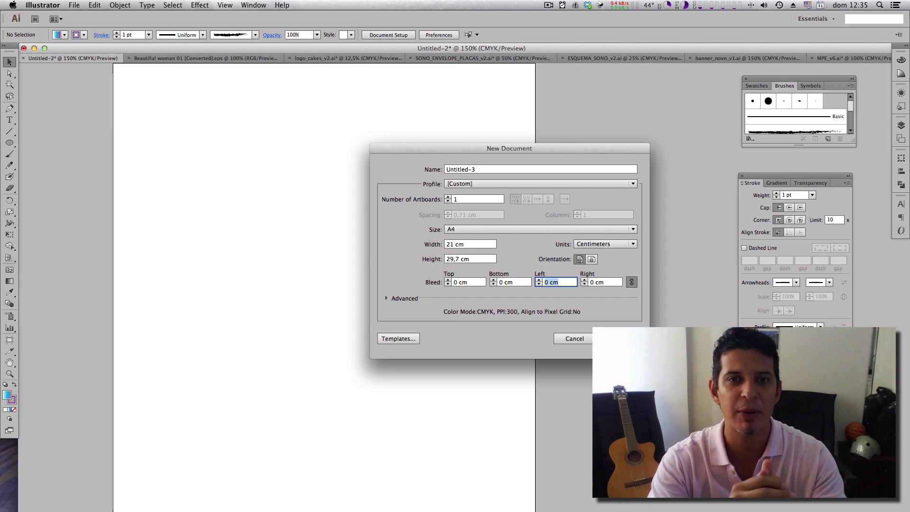
pyautogui.click(473, 283)
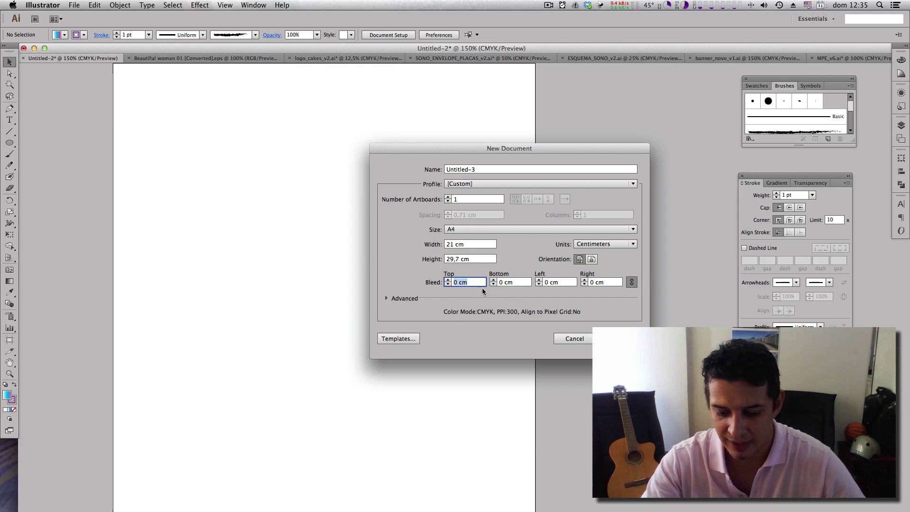
pyautogui.write('0,5')
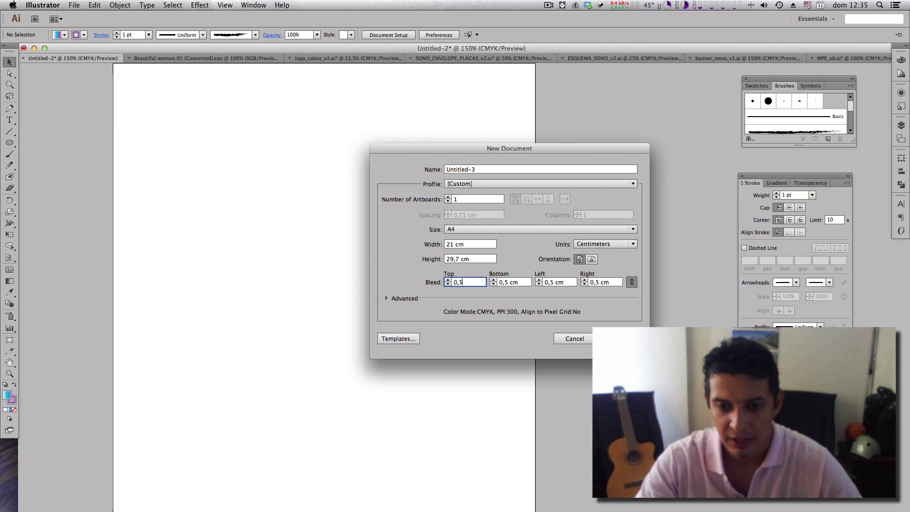
pyautogui.press('Return')
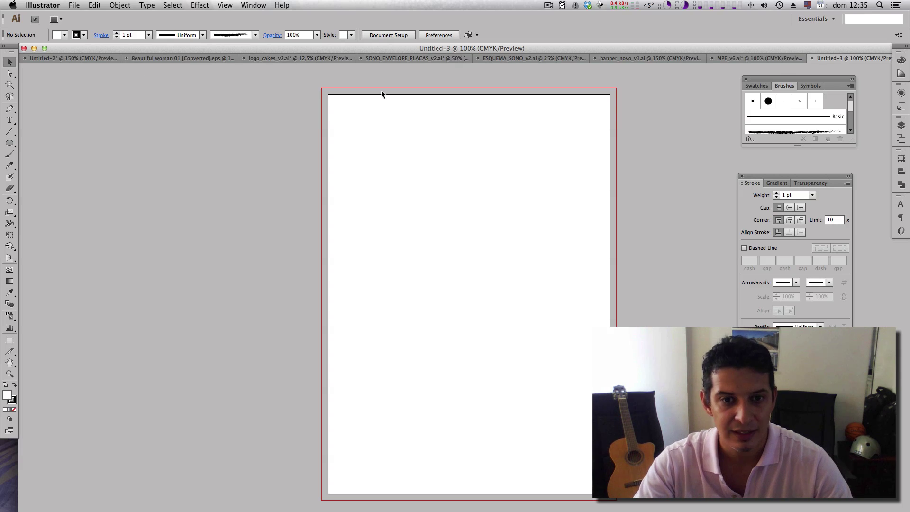
# Step: Compare the new document's bleed border with Untitled-2, close the new document and return to Untitled-2
pyautogui.click(53, 59)
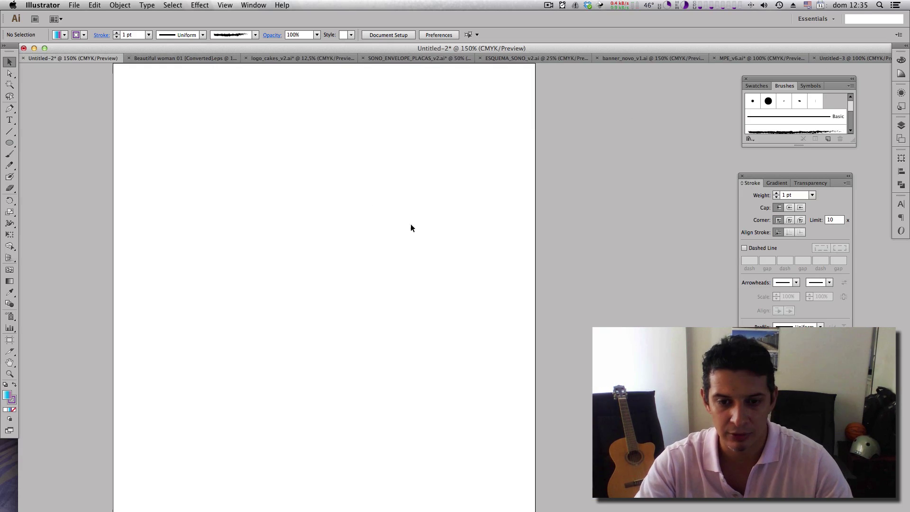
pyautogui.press('super+minus')
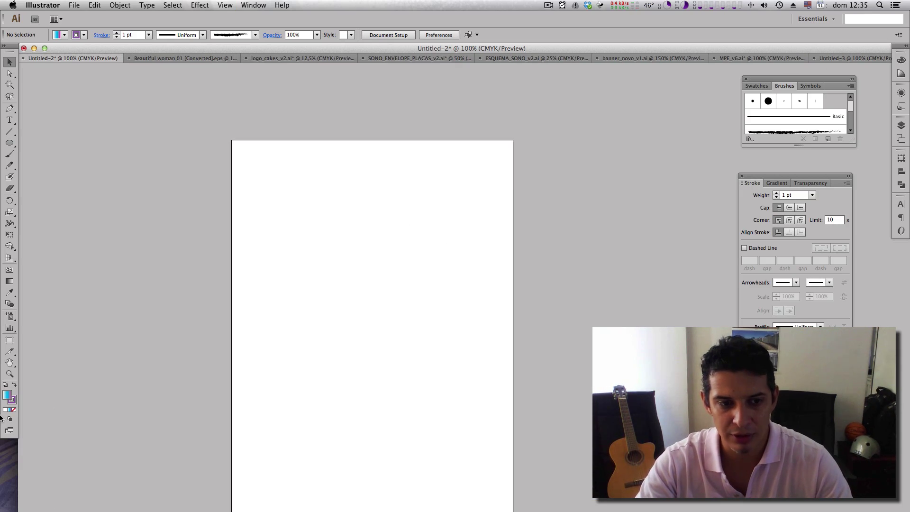
pyautogui.click(847, 59)
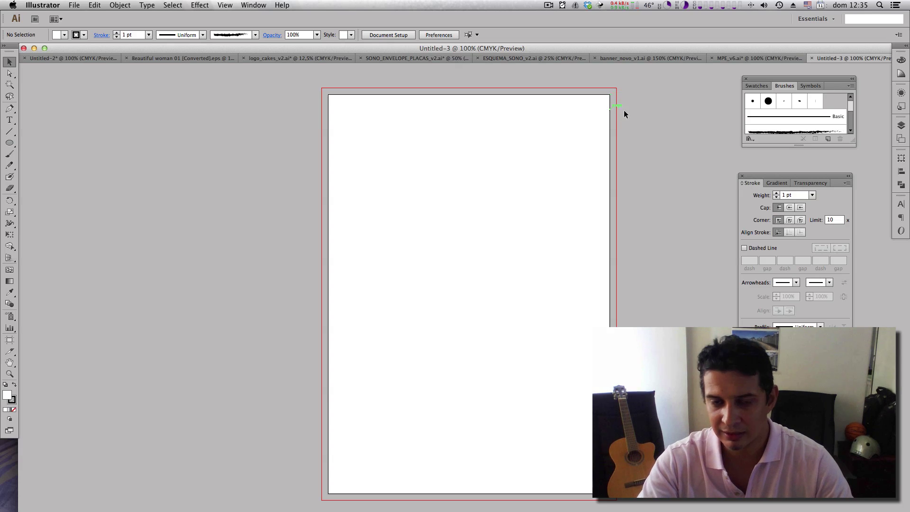
pyautogui.click(812, 58)
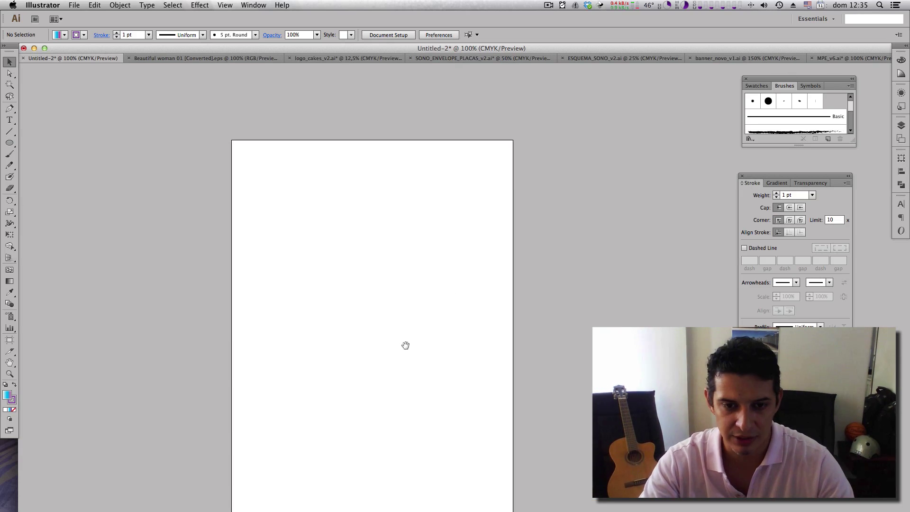
pyautogui.moveTo(405, 345); pyautogui.dragTo(402, 309)
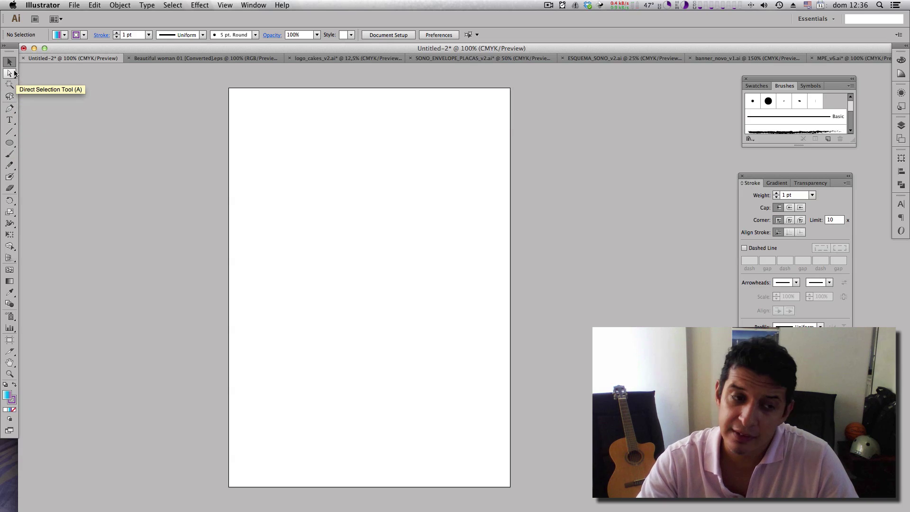
# Step: Set the fill to bright yellow and draw a circle about 9.5 cm in diameter in the artboard's upper middle with the Ellipse tool
pyautogui.click(11, 144)
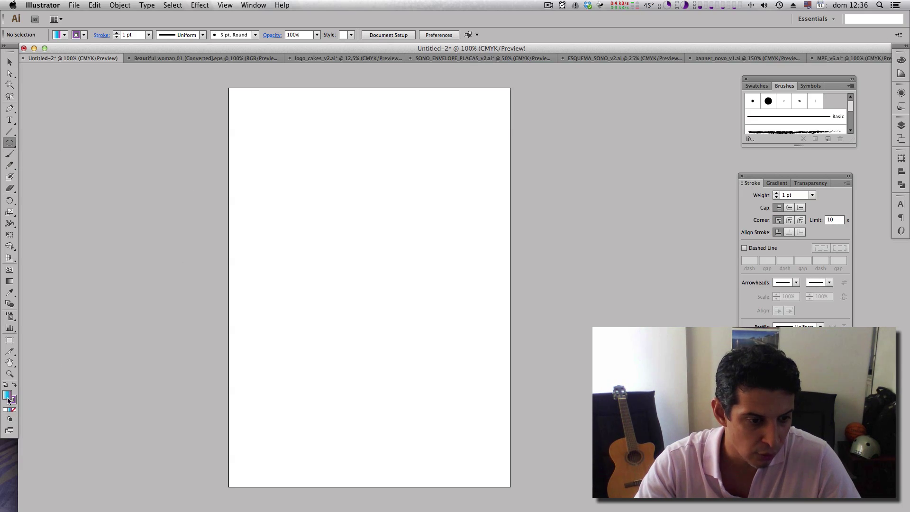
pyautogui.doubleClick(8, 395)
pyautogui.click(379, 246)
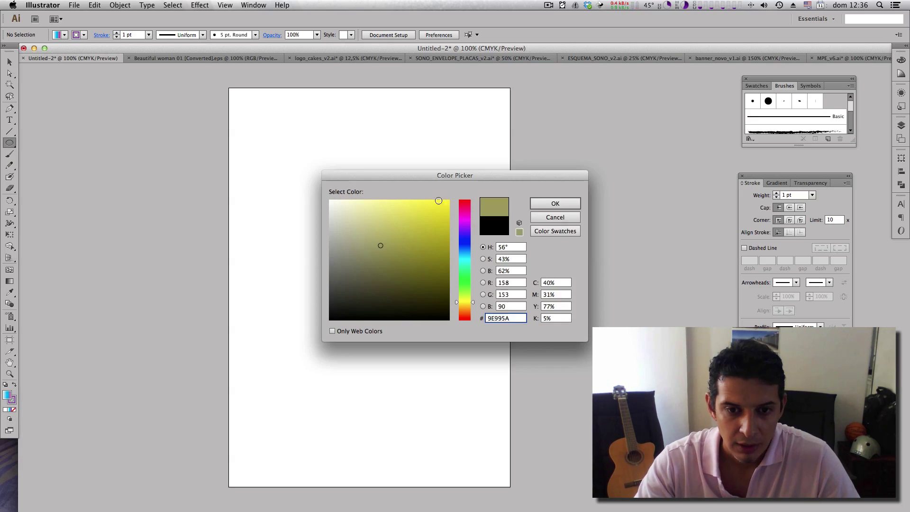
pyautogui.click(448, 199)
pyautogui.click(542, 203)
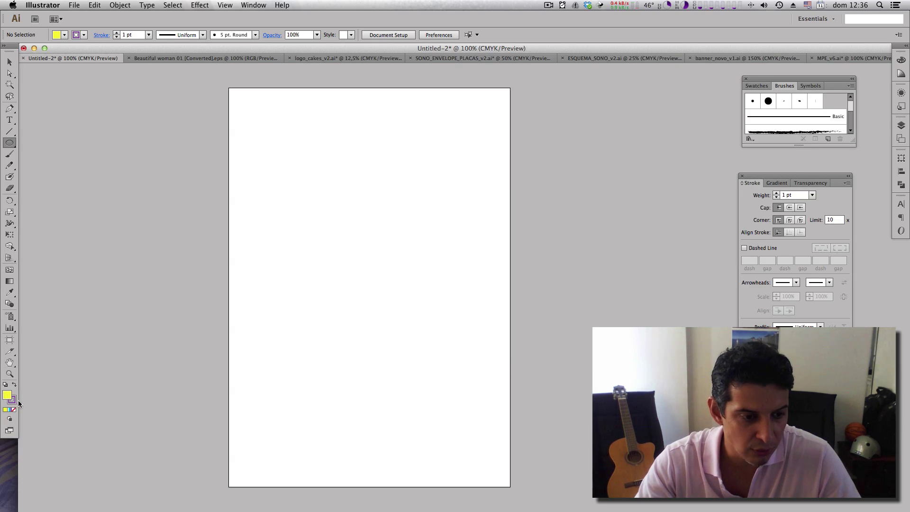
pyautogui.moveTo(286, 189); pyautogui.dragTo(413, 314)
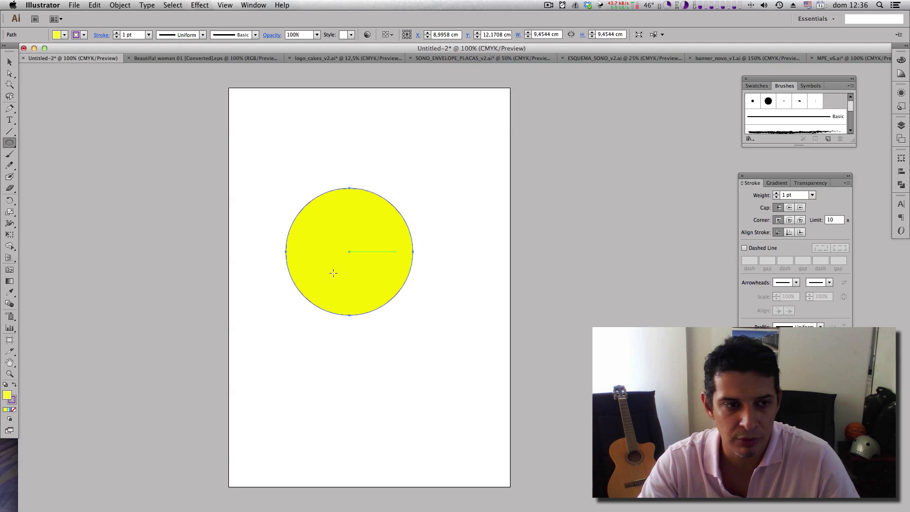
# Step: Switch to the Selection tool and practise selecting and deselecting the yellow circle
pyautogui.press('v')
pyautogui.click(441, 242)
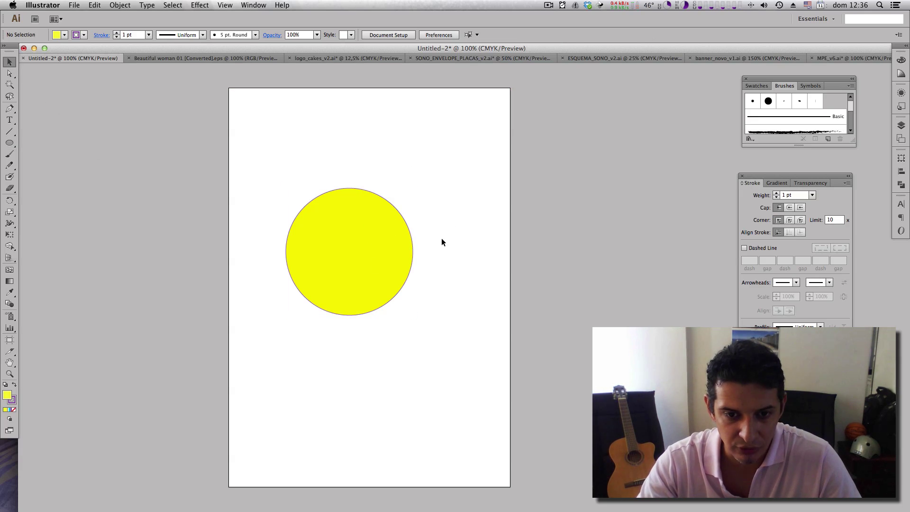
pyautogui.click(411, 240)
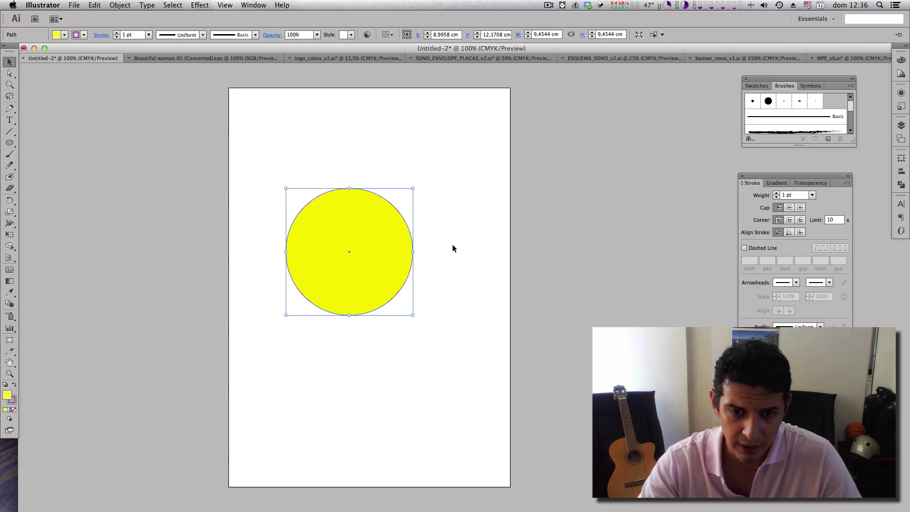
pyautogui.click(452, 244)
pyautogui.click(413, 238)
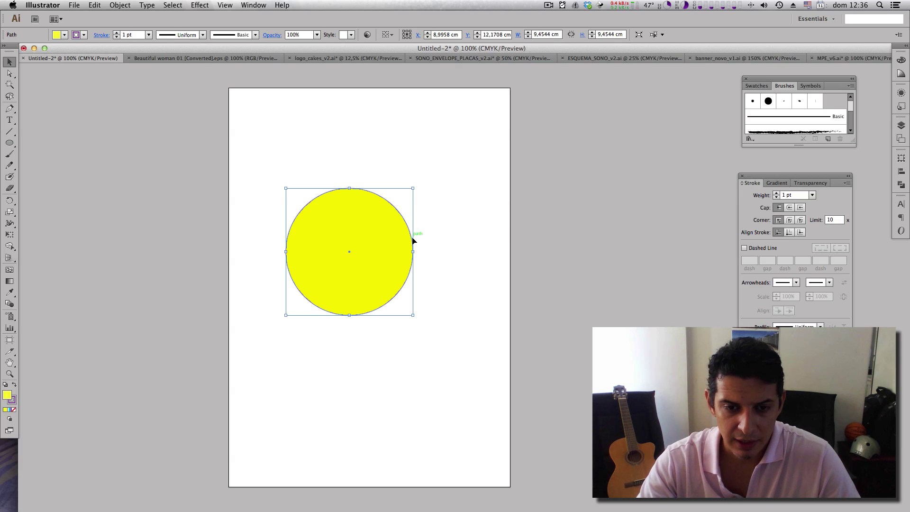
pyautogui.click(359, 402)
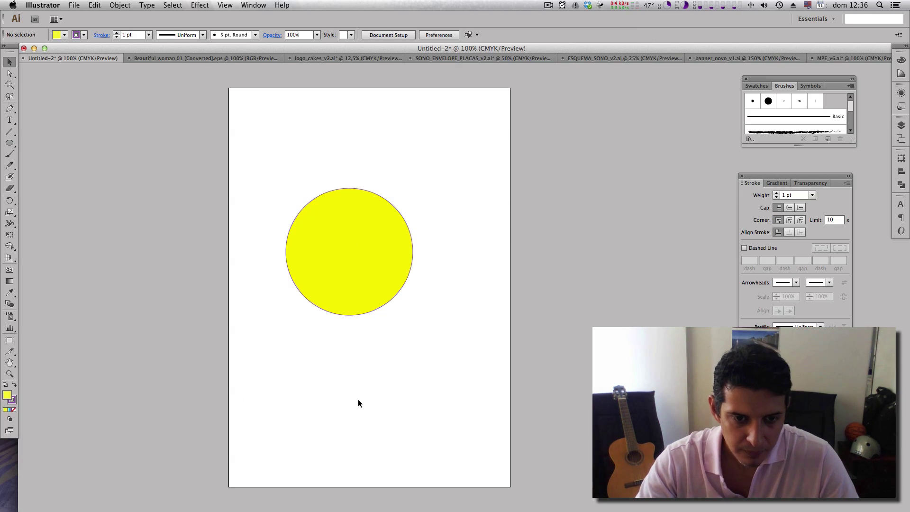
# Step: Select the yellow circle and change its fill to the green swatch
pyautogui.click(351, 282)
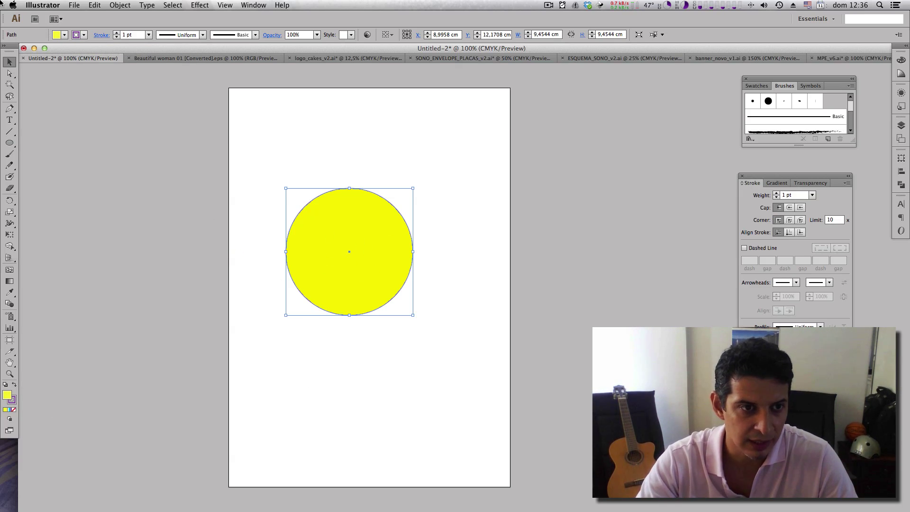
pyautogui.moveTo(1, 0)
pyautogui.click(144, 106)
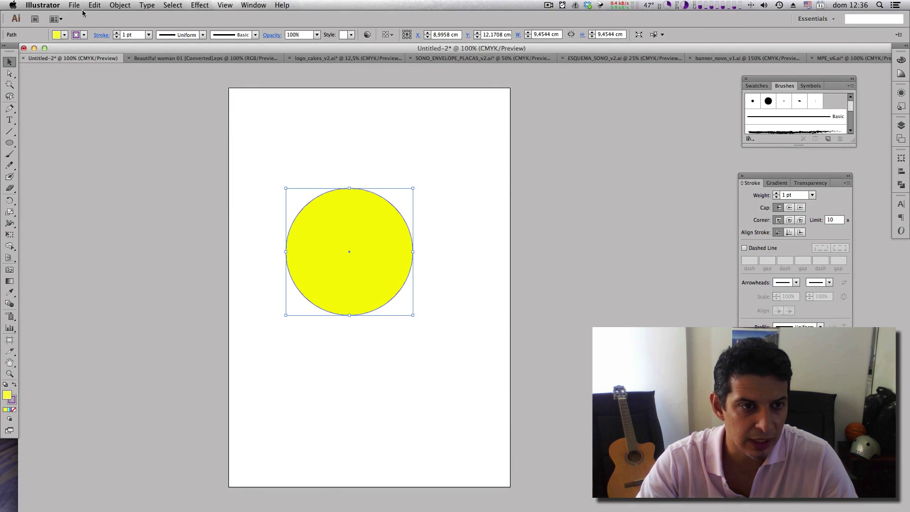
pyautogui.click(64, 35)
pyautogui.click(46, 51)
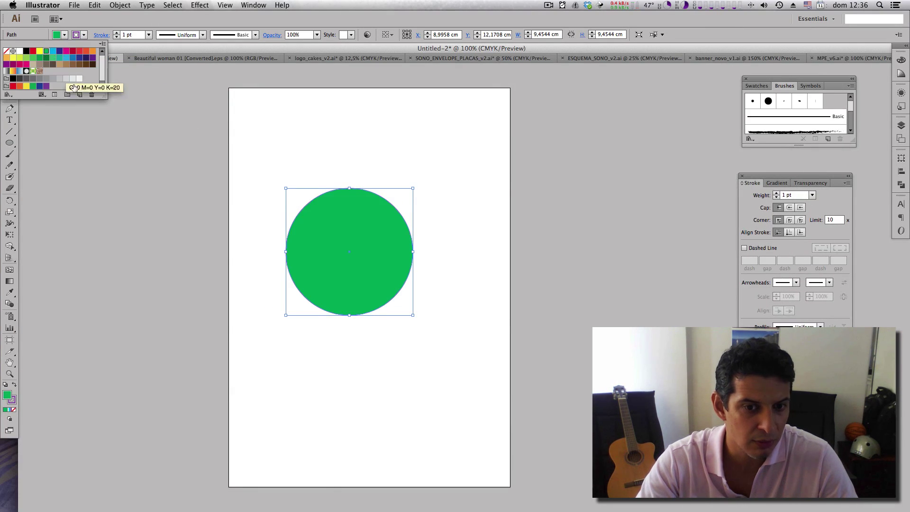
pyautogui.click(341, 200)
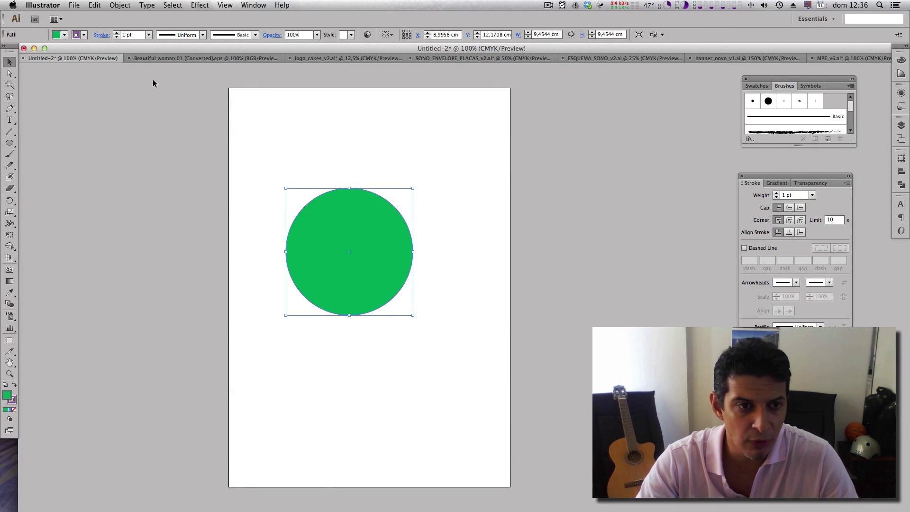
# Step: Increase the green circle's purple stroke weight to 11 pt and deselect it
pyautogui.click(116, 33)
pyautogui.click(116, 34)
pyautogui.click(116, 34)
pyautogui.click(116, 33)
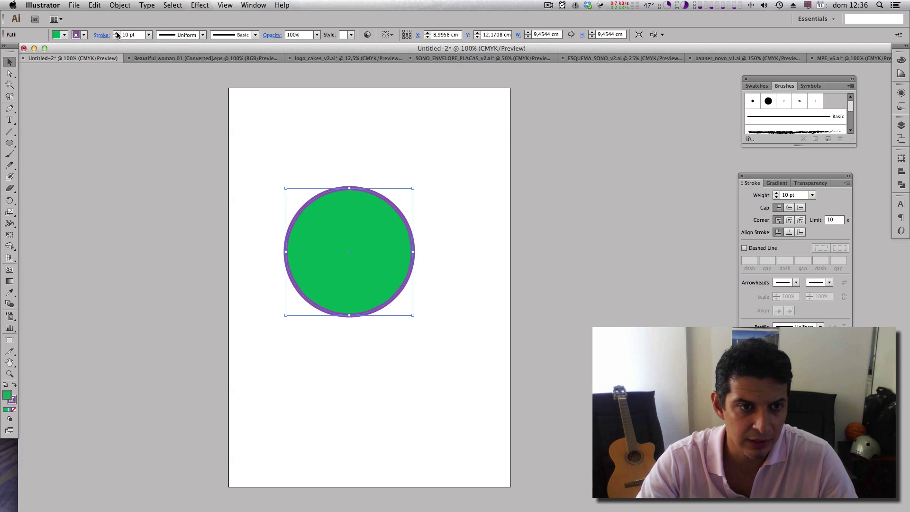
pyautogui.click(116, 34)
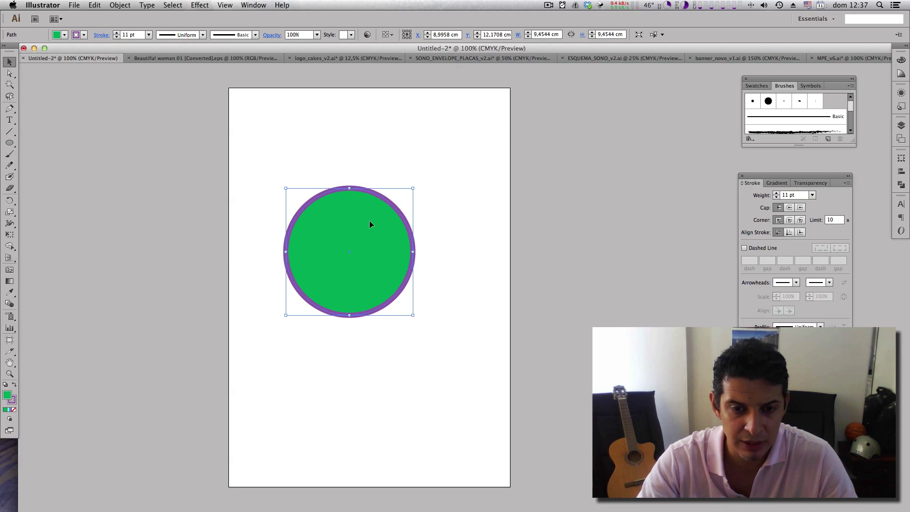
pyautogui.click(431, 240)
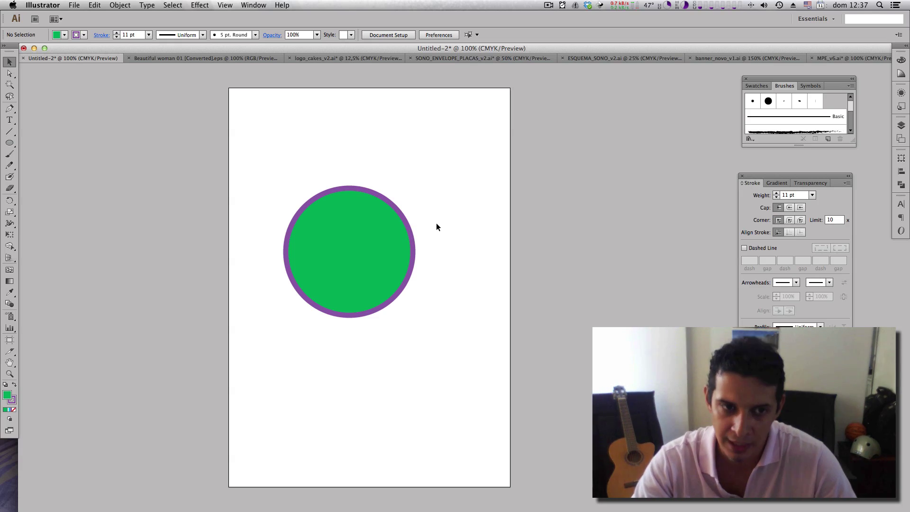
# Step: Move the circle to about X 5.8 cm, Y 7.9 cm and give its stroke a non-uniform, wavy width profile
pyautogui.moveTo(390, 263); pyautogui.dragTo(348, 207)
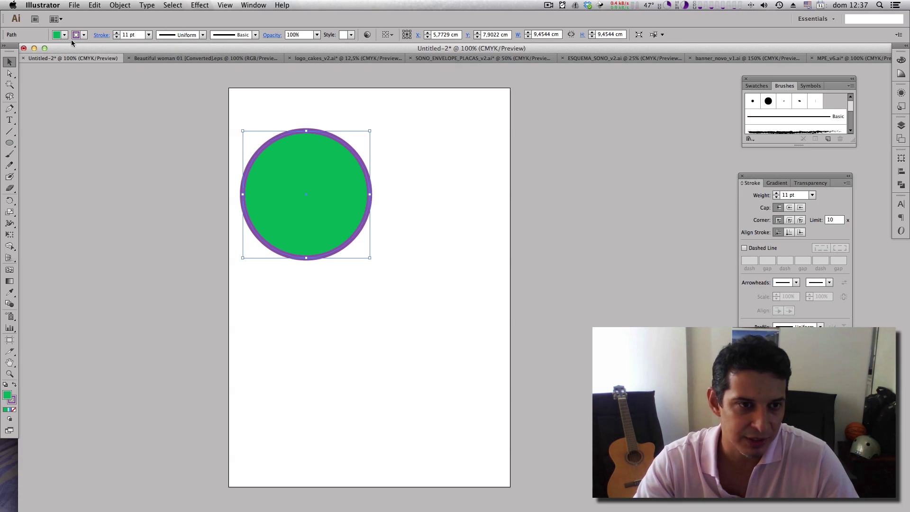
pyautogui.click(202, 35)
pyautogui.click(187, 66)
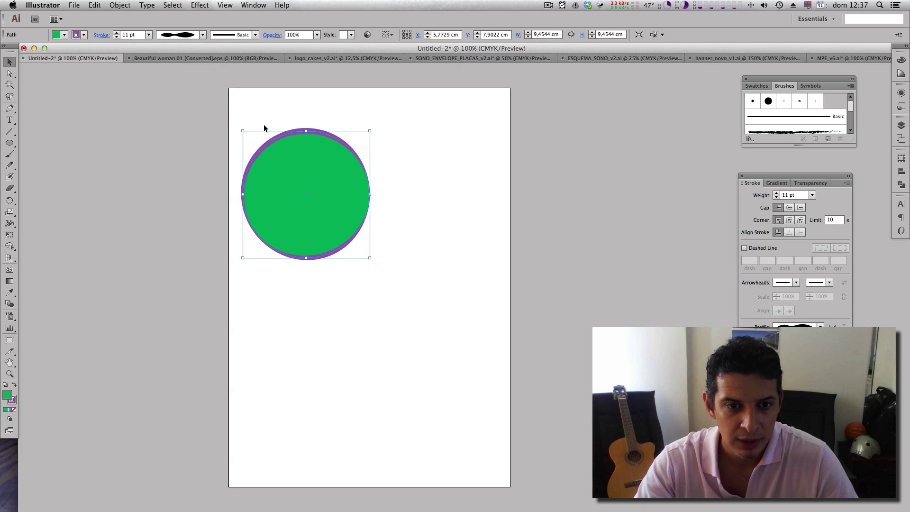
pyautogui.click(450, 217)
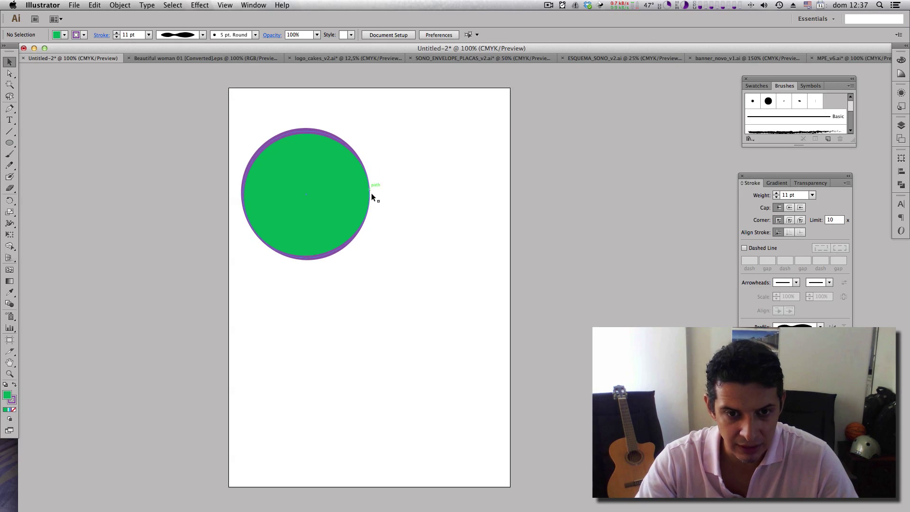
# Step: Apply the rough charcoal-like art brush to the circle's stroke and move the circle to about X 10 cm, Y 10.4 cm
pyautogui.click(321, 176)
pyautogui.click(255, 36)
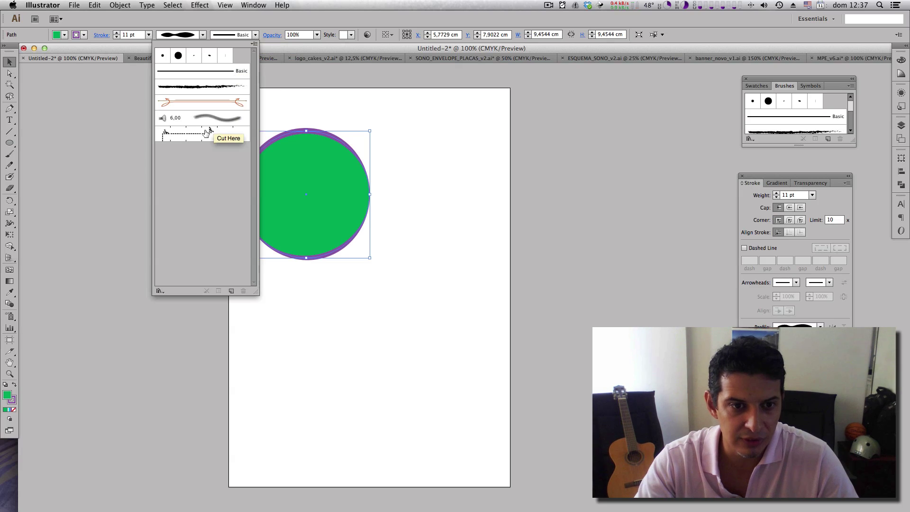
pyautogui.click(209, 88)
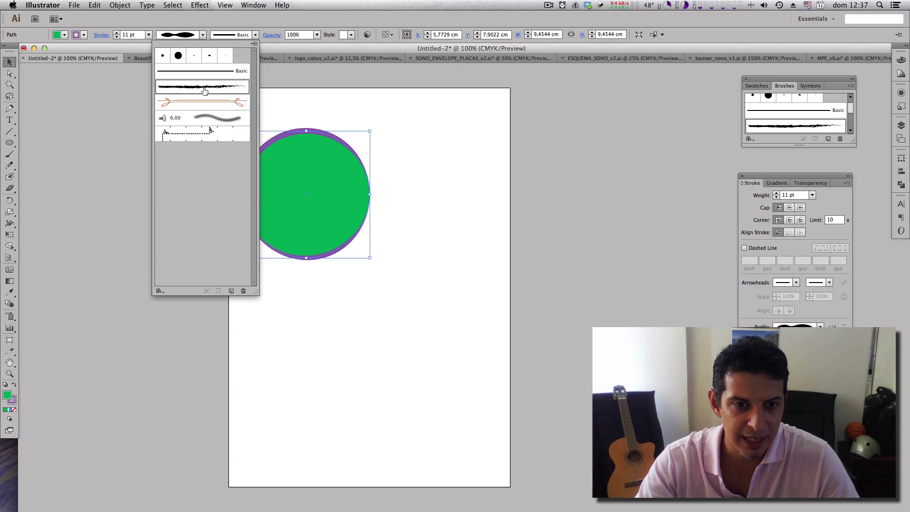
pyautogui.moveTo(327, 225); pyautogui.dragTo(383, 259)
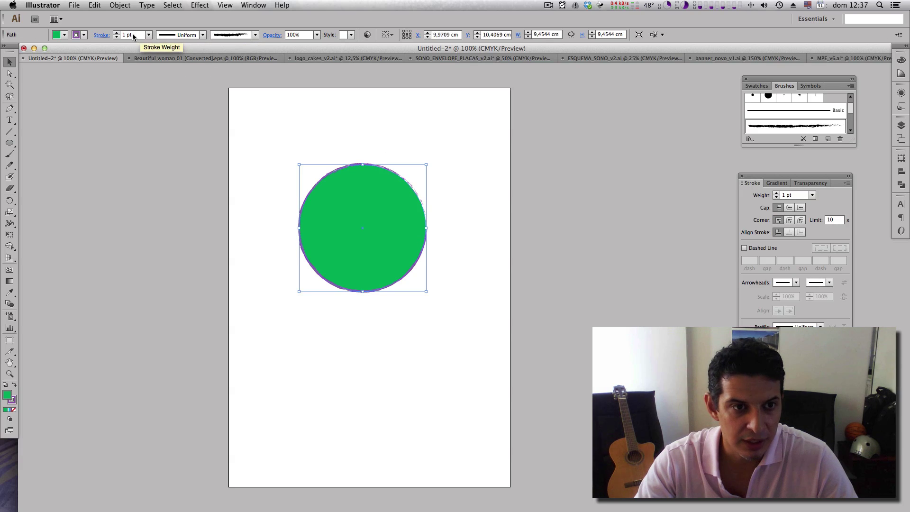
# Step: Increase the circle's brushed stroke weight to 6 pt and deselect it
pyautogui.click(117, 33)
pyautogui.click(117, 32)
pyautogui.click(116, 32)
pyautogui.click(116, 32)
pyautogui.click(116, 32)
pyautogui.click(446, 265)
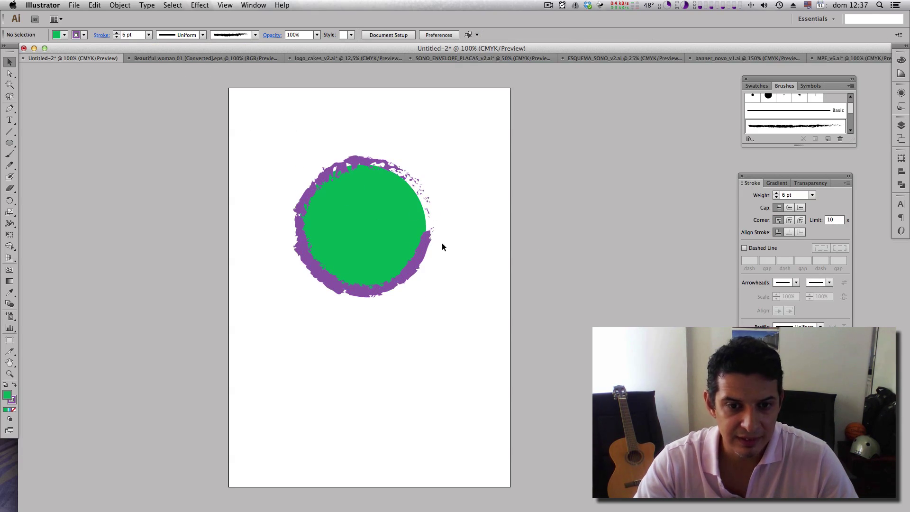
# Step: Select the circle and open the Borders_Decorative brush library
pyautogui.click(414, 245)
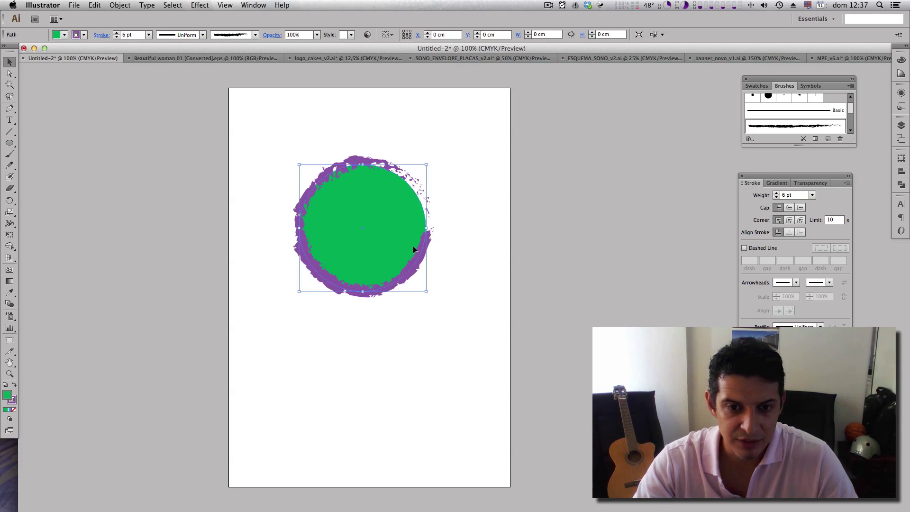
pyautogui.click(255, 35)
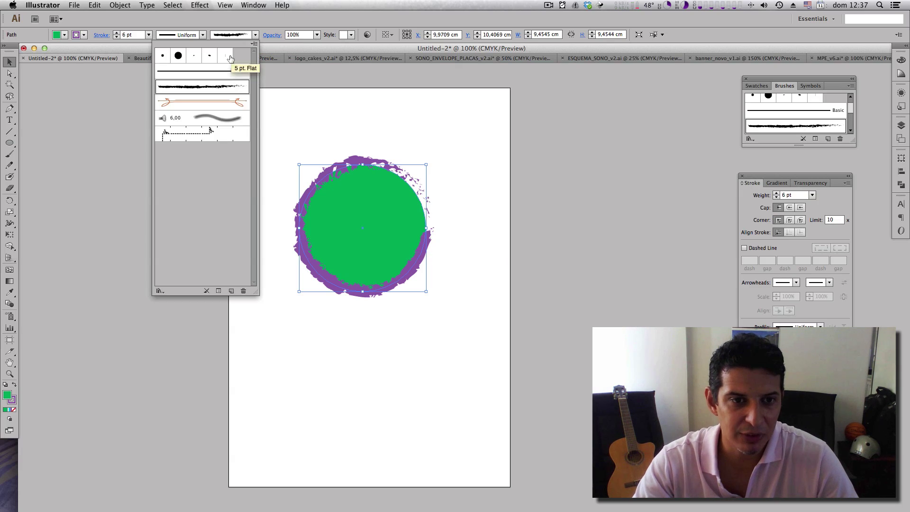
pyautogui.click(255, 45)
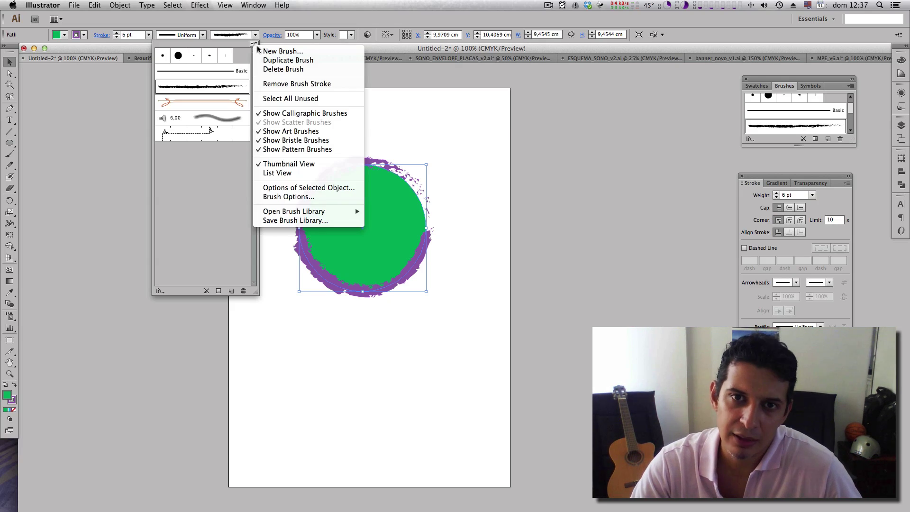
pyautogui.moveTo(322, 215)
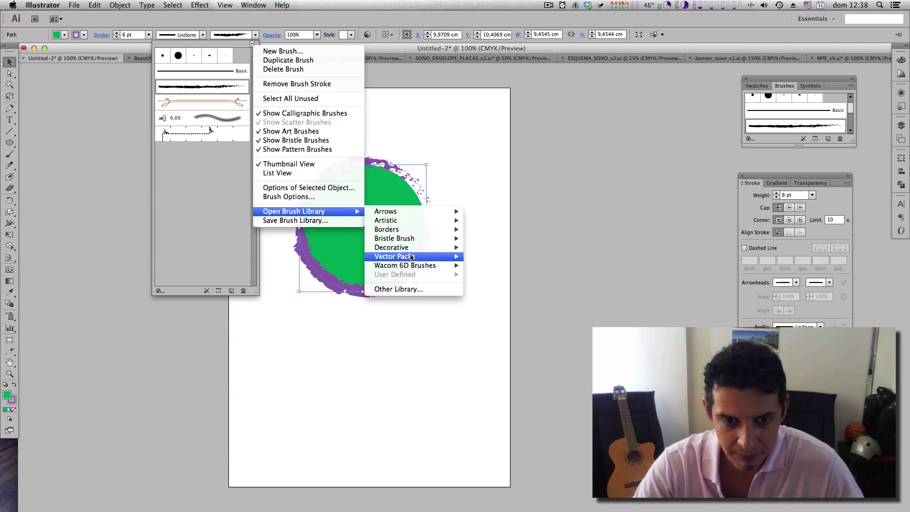
pyautogui.moveTo(416, 230)
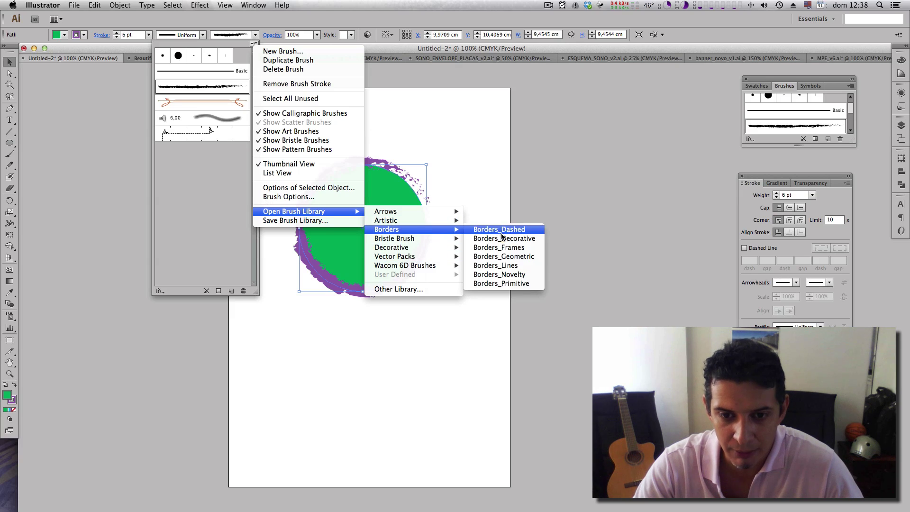
pyautogui.click(495, 238)
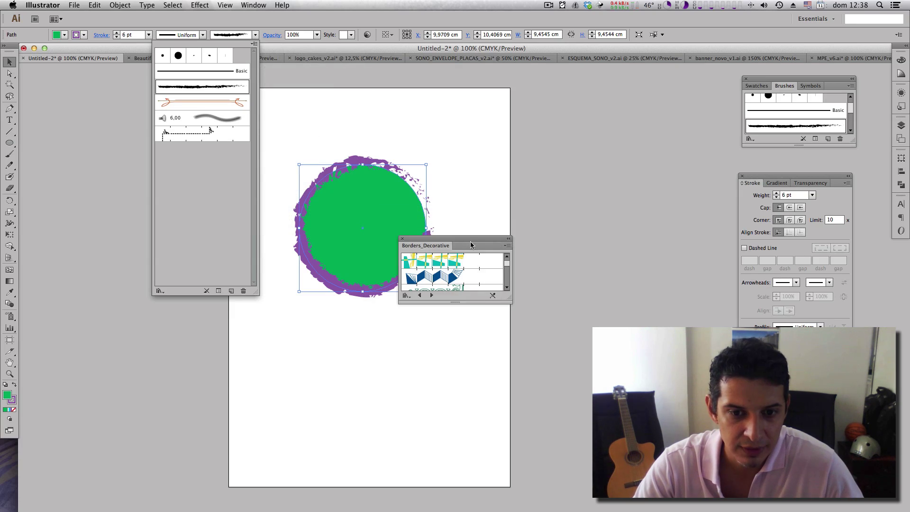
# Step: Enlarge the Borders_Decorative panel to show more brushes and place it beside the artboard, clear of the circle
pyautogui.click(508, 299)
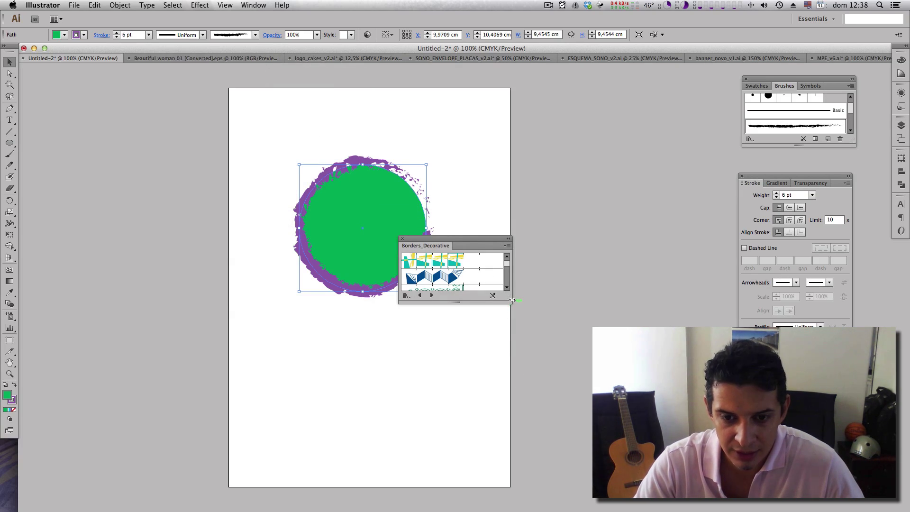
pyautogui.moveTo(512, 300); pyautogui.dragTo(527, 465)
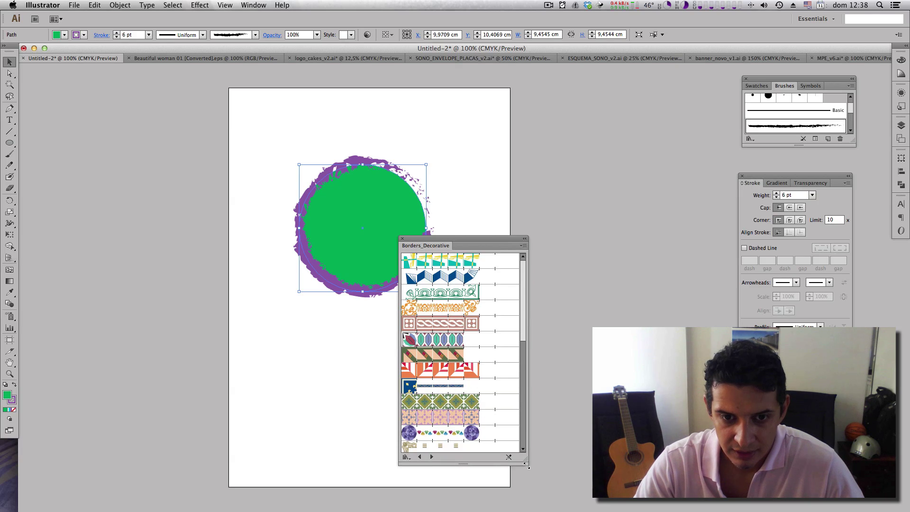
pyautogui.moveTo(494, 239); pyautogui.dragTo(625, 183)
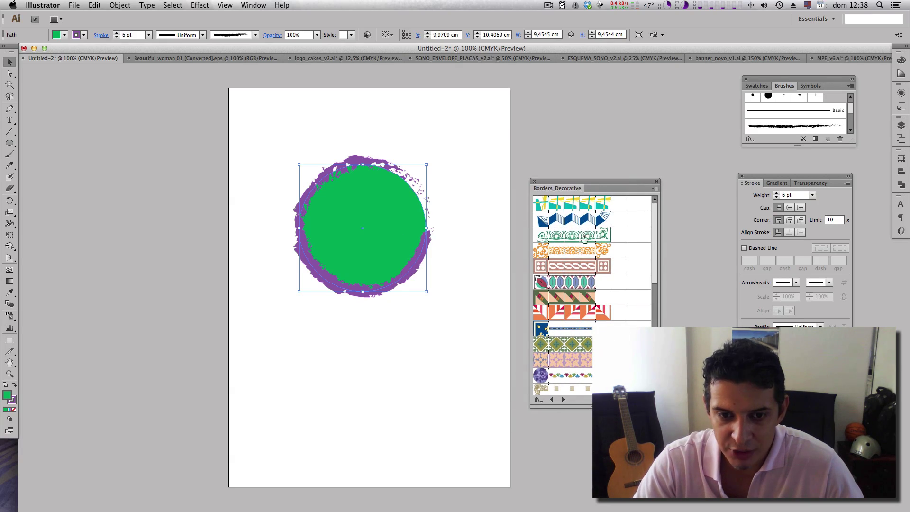
# Step: Try several Borders_Decorative brushes on the circle's stroke, finish with the green ornamental pattern and deselect the circle
pyautogui.click(607, 256)
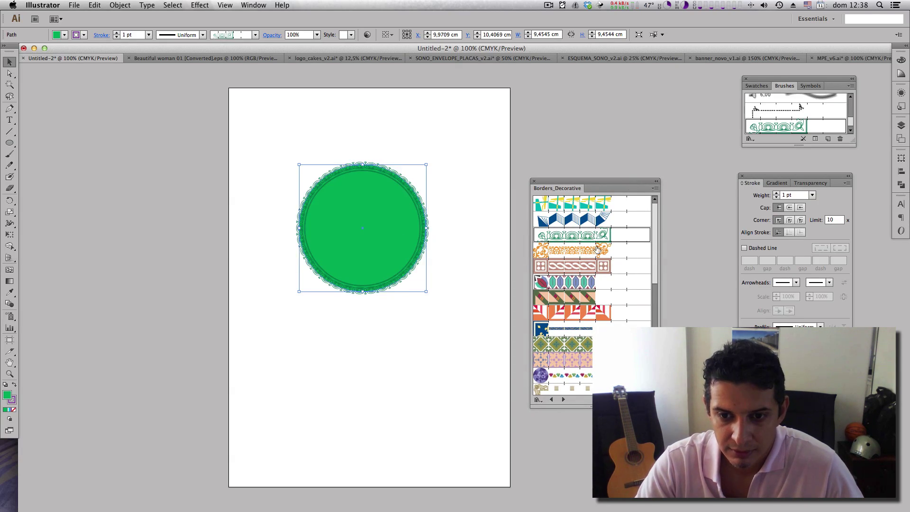
pyautogui.click(558, 267)
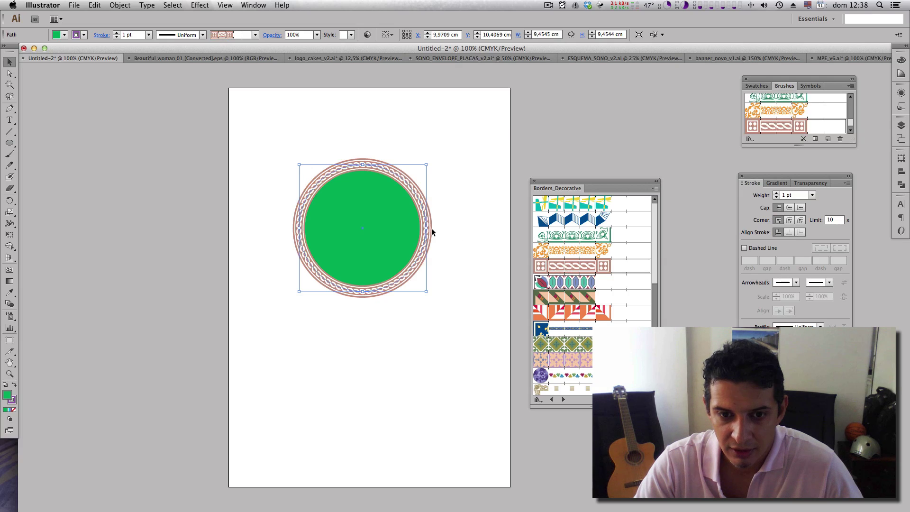
pyautogui.click(582, 317)
pyautogui.click(575, 232)
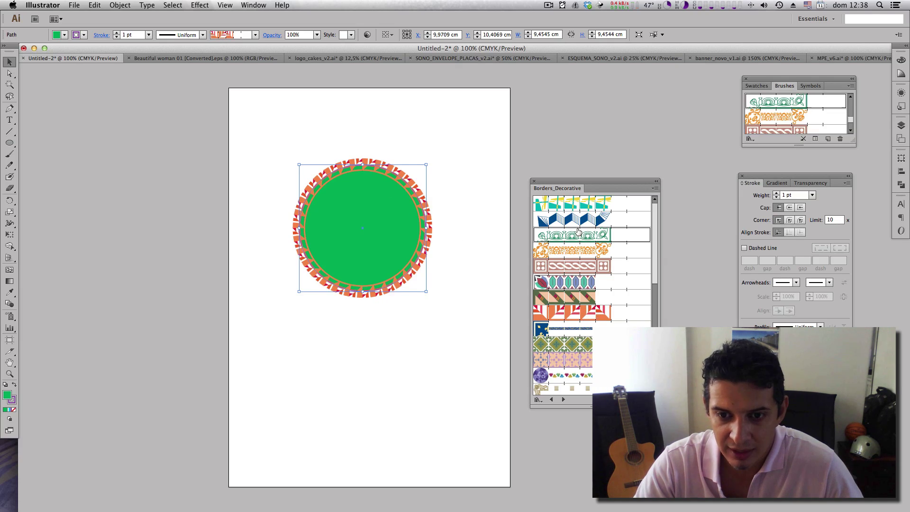
pyautogui.click(480, 162)
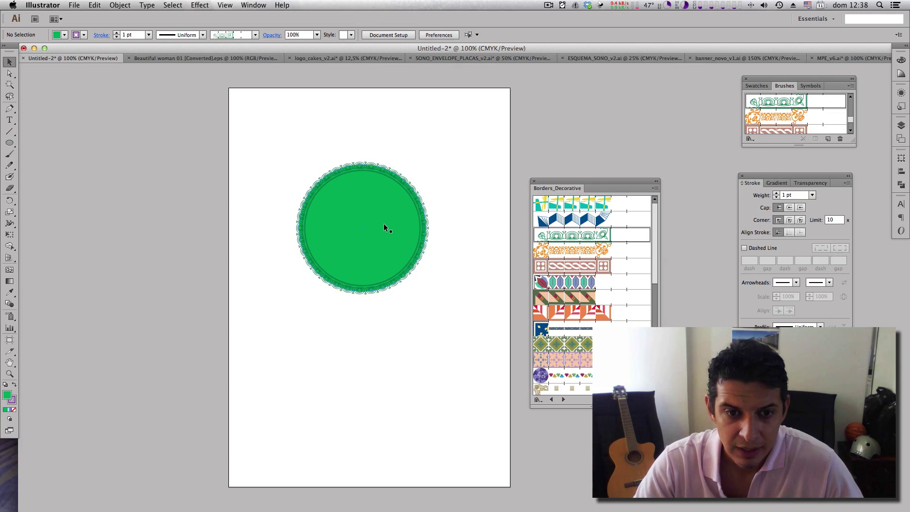
# Step: Select the circle and examine the brush options, including the command for saving a brush library, without choosing one
pyautogui.click(383, 200)
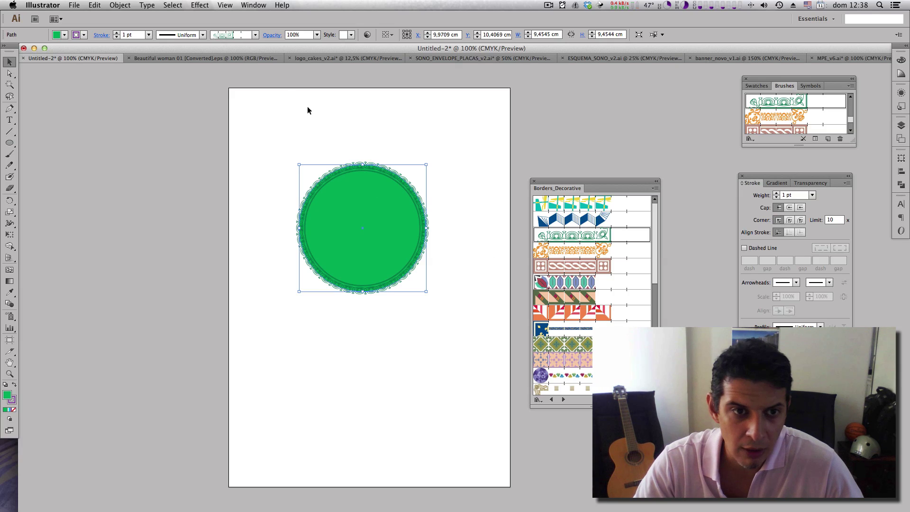
pyautogui.click(255, 34)
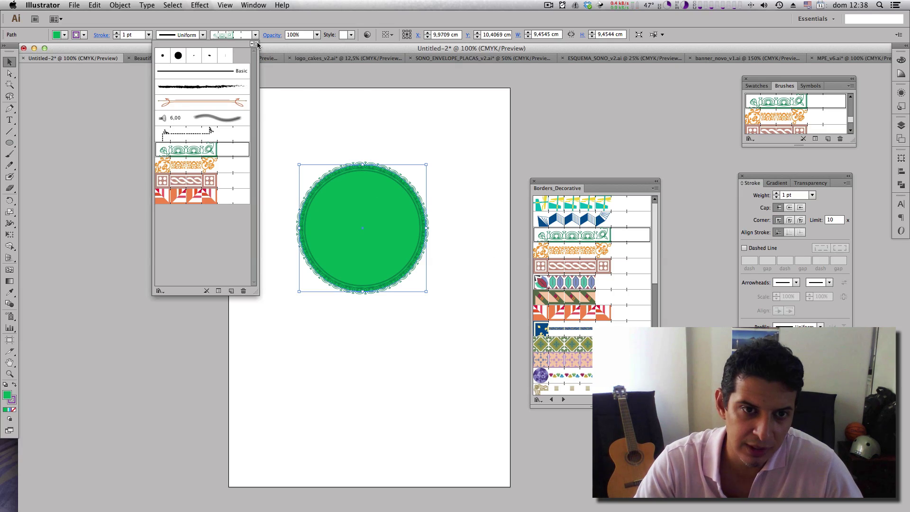
pyautogui.click(254, 44)
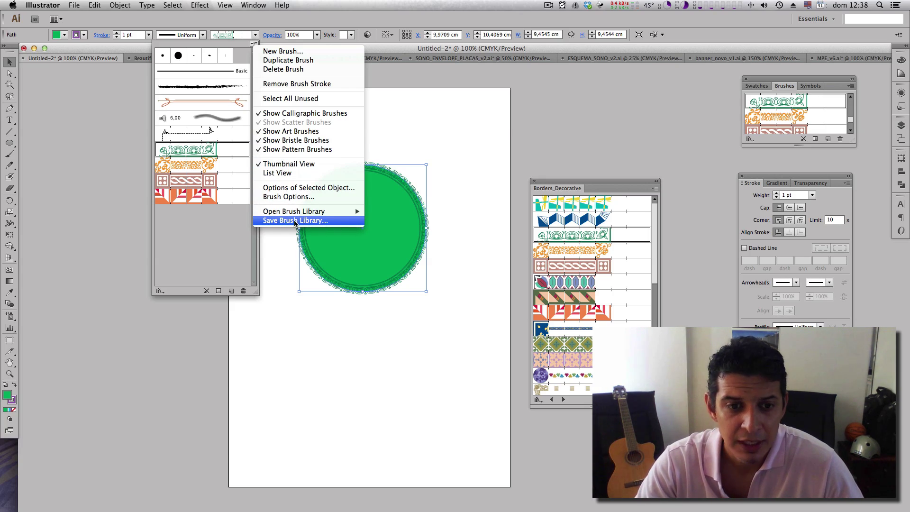
pyautogui.click(331, 336)
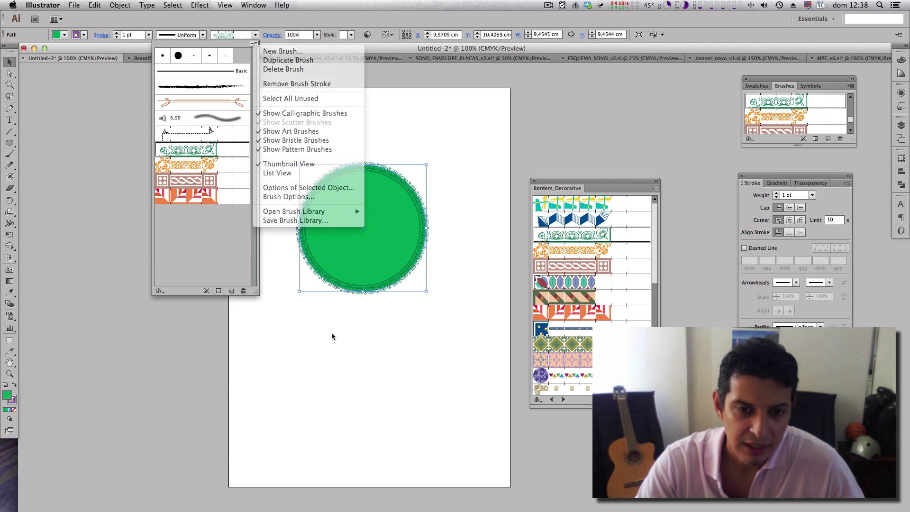
# Step: Replace the green ornamental brush on the circle's stroke with the Basic brush
pyautogui.click(469, 292)
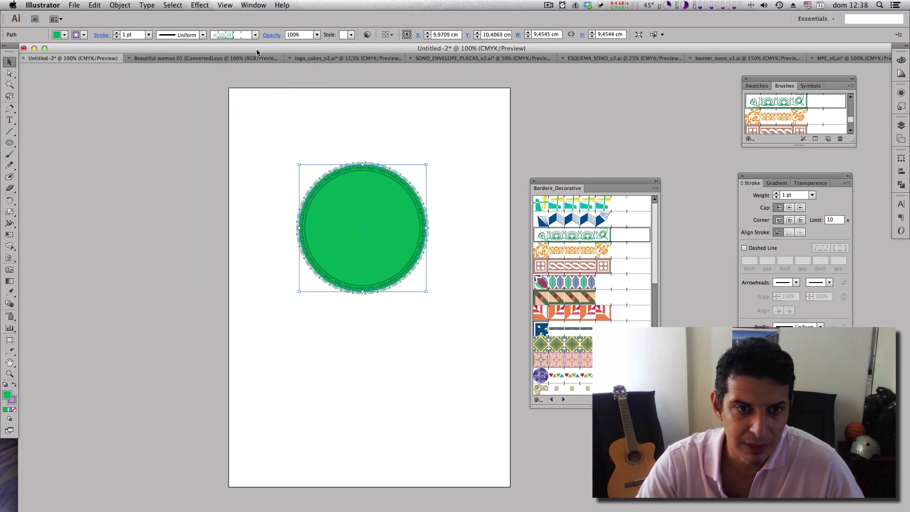
pyautogui.click(254, 35)
pyautogui.click(202, 71)
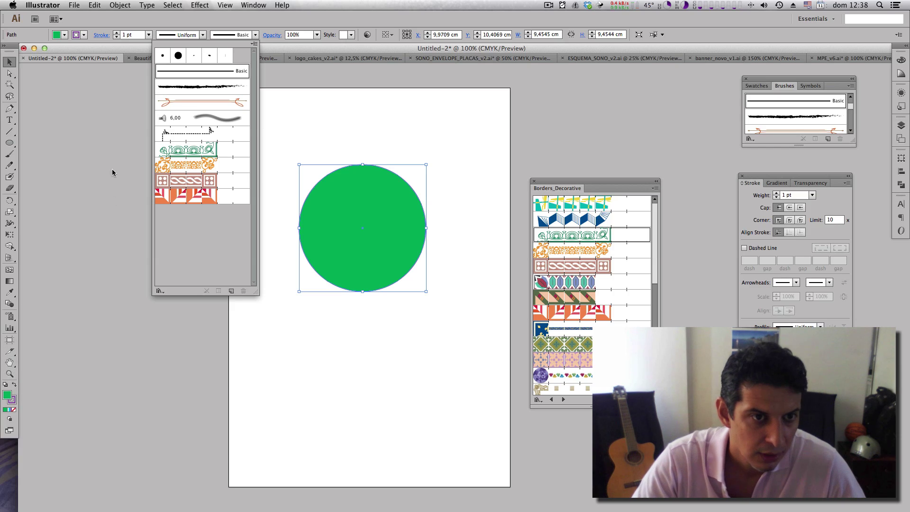
# Step: Raise the circle's stroke weight to 15 pt
pyautogui.click(117, 35)
pyautogui.click(116, 33)
pyautogui.click(116, 33)
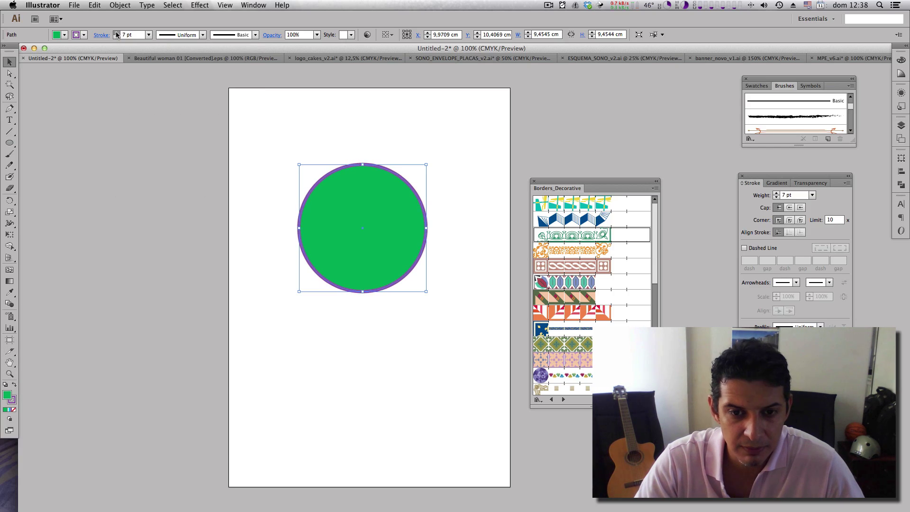
pyautogui.click(116, 33)
pyautogui.click(117, 33)
pyautogui.click(116, 33)
pyautogui.click(117, 34)
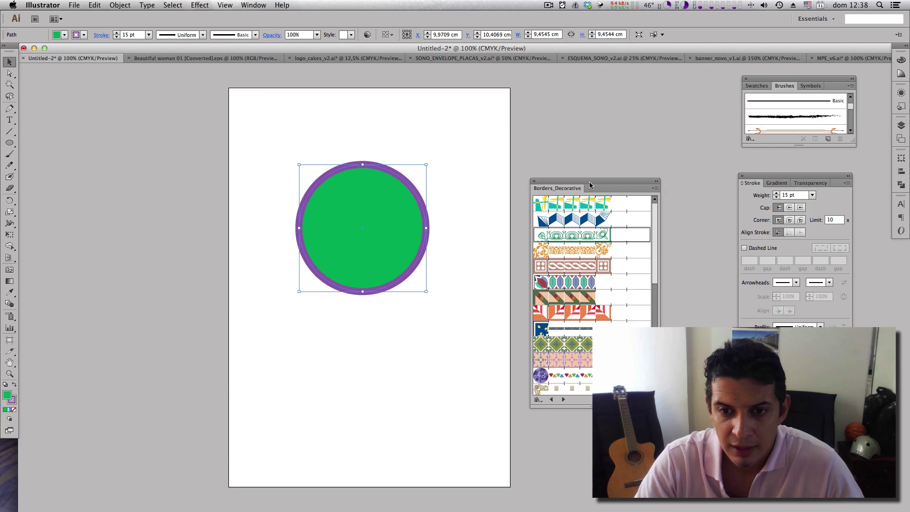
# Step: Move the Borders_Decorative panel away from the artboard, check its options without choosing one, and close the panel
pyautogui.moveTo(589, 184); pyautogui.dragTo(636, 129)
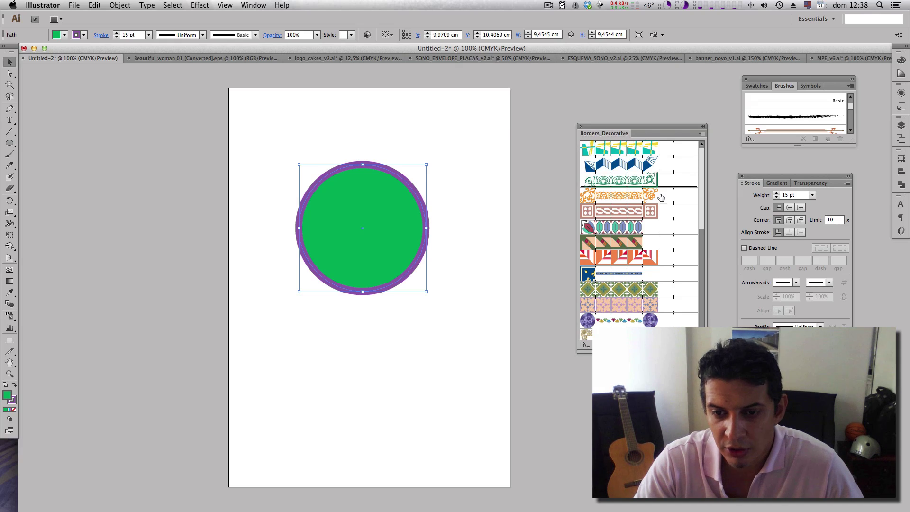
pyautogui.click(701, 133)
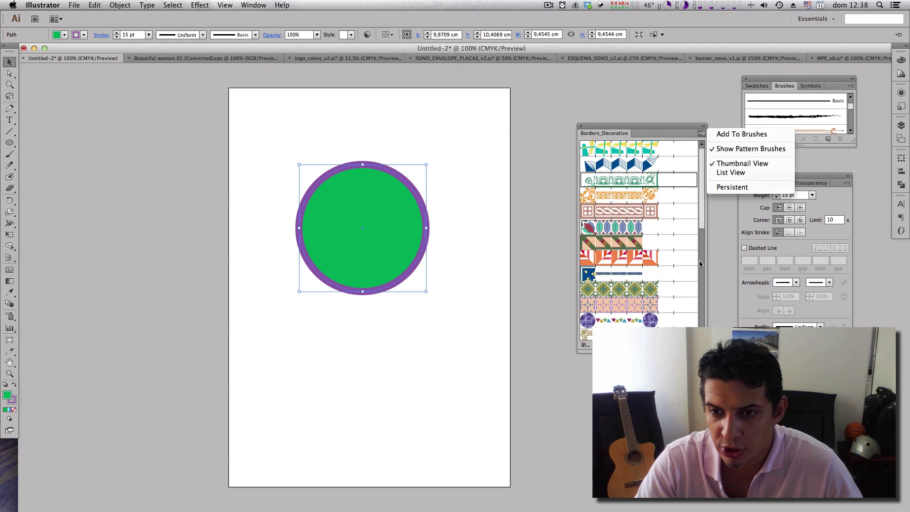
pyautogui.click(654, 129)
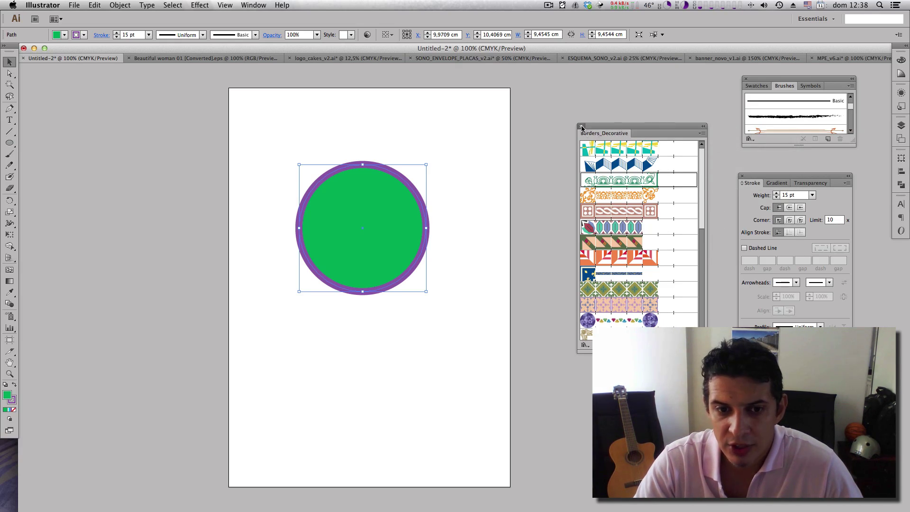
pyautogui.click(581, 127)
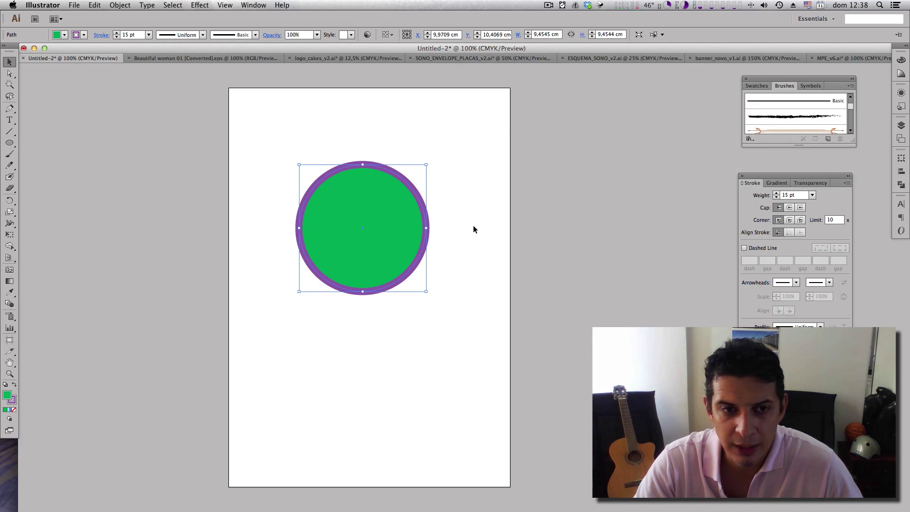
# Step: Move the circle around the artboard as a whole object, leave it in the lower middle and deselect it
pyautogui.click(502, 214)
pyautogui.click(418, 243)
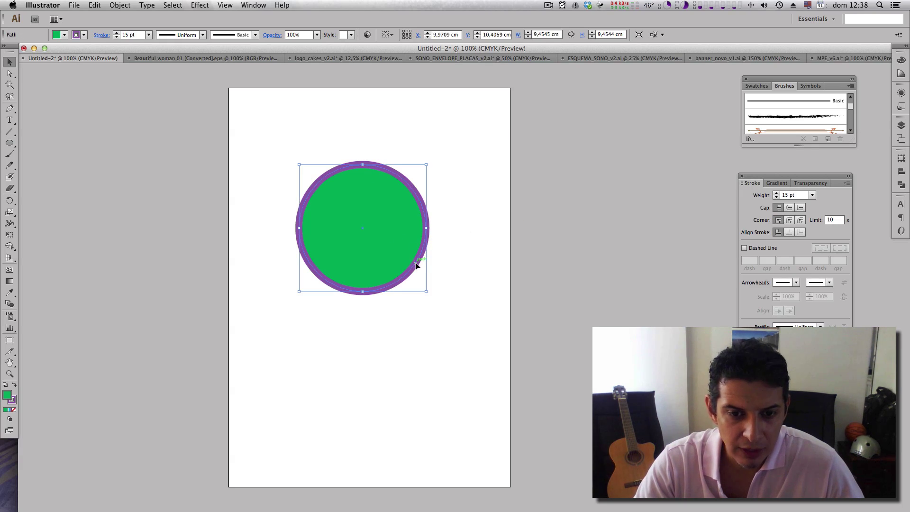
pyautogui.moveTo(415, 263); pyautogui.dragTo(382, 232)
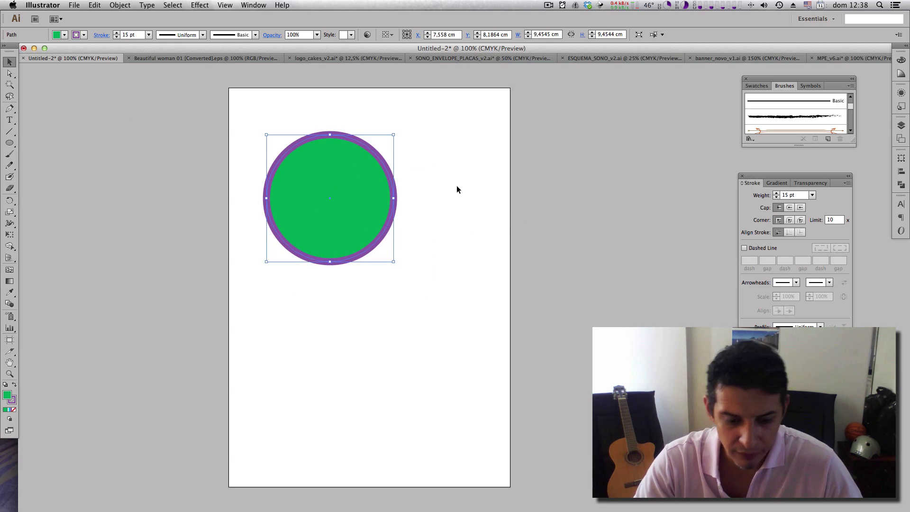
pyautogui.click(481, 253)
pyautogui.press('a')
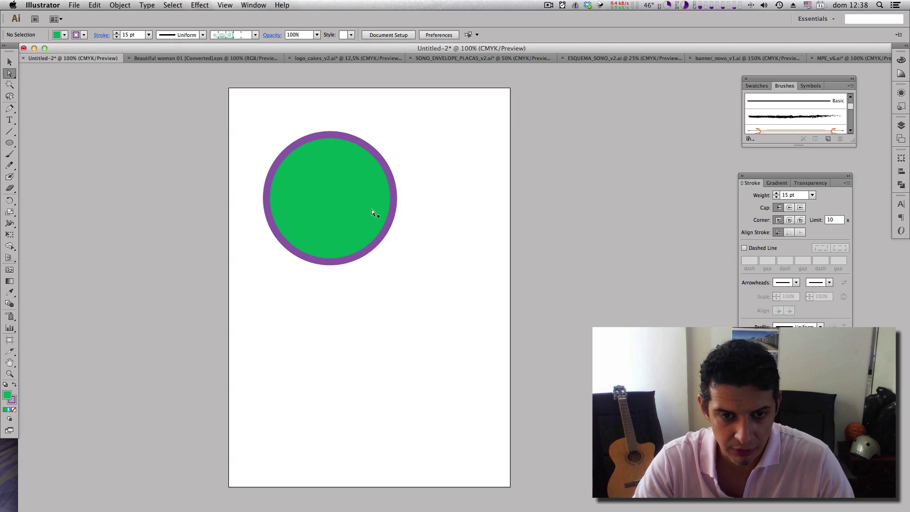
pyautogui.press('v')
pyautogui.moveTo(372, 246); pyautogui.dragTo(425, 367)
pyautogui.click(482, 261)
# Step: Pull only the circle's top anchor straight up to form an egg, and add an anchor point on each lower side curve
pyautogui.press('a')
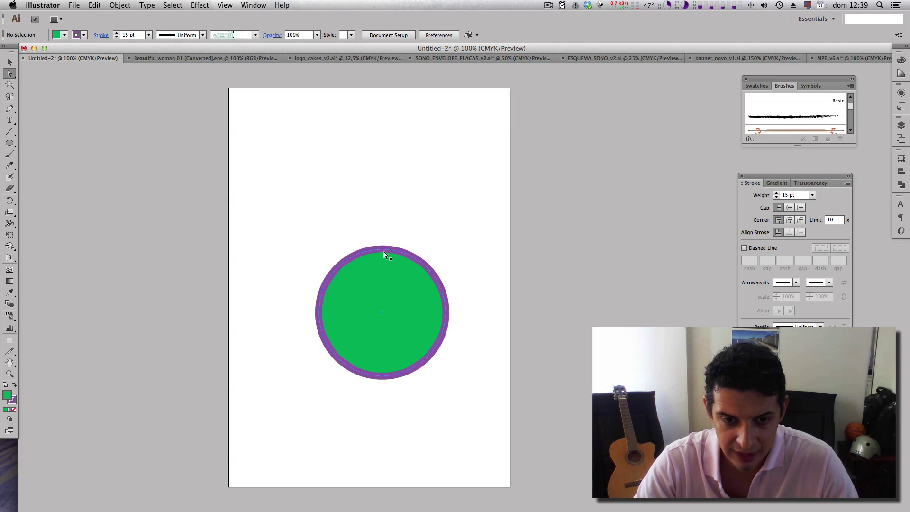
pyautogui.moveTo(381, 249); pyautogui.dragTo(382, 168)
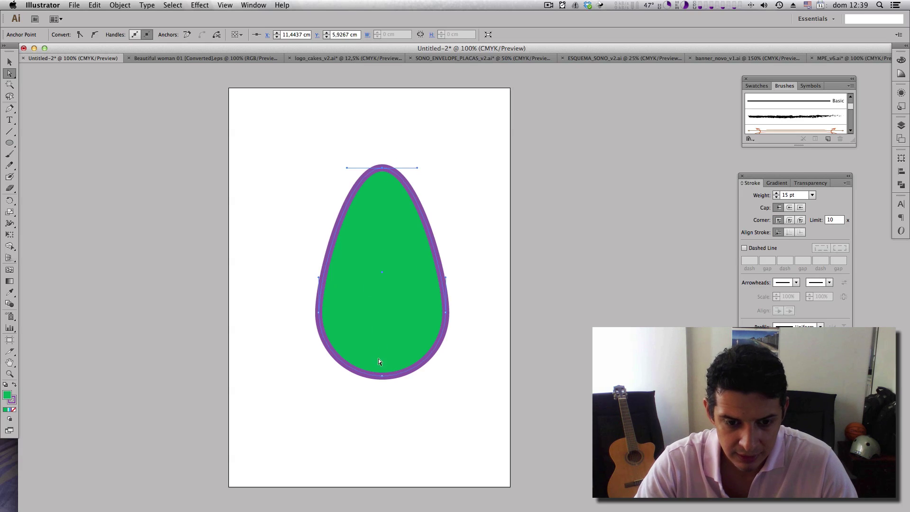
pyautogui.press('p')
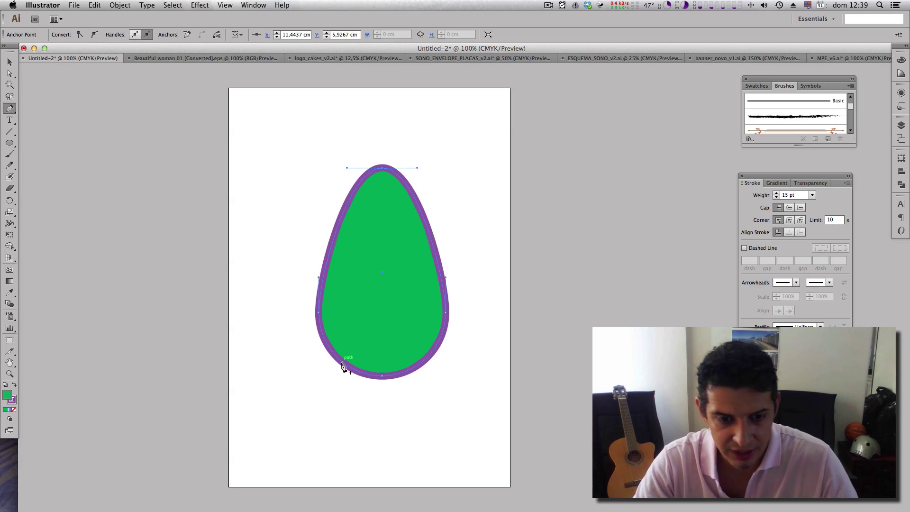
pyautogui.click(342, 361)
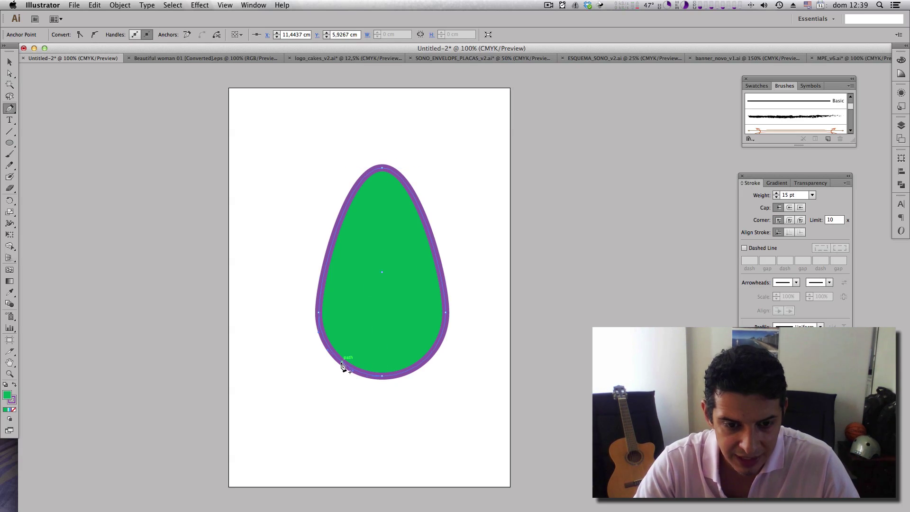
pyautogui.click(422, 363)
# Step: Pull the two added anchor points up and inward so the lower part of the egg narrows into a mushroom-like stem
pyautogui.press('a')
pyautogui.moveTo(422, 363); pyautogui.dragTo(397, 288)
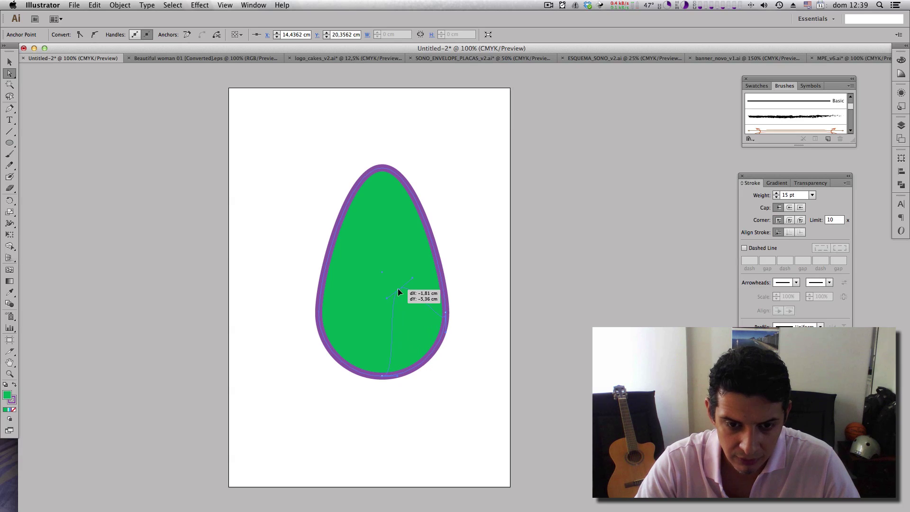
pyautogui.moveTo(342, 363); pyautogui.dragTo(370, 286)
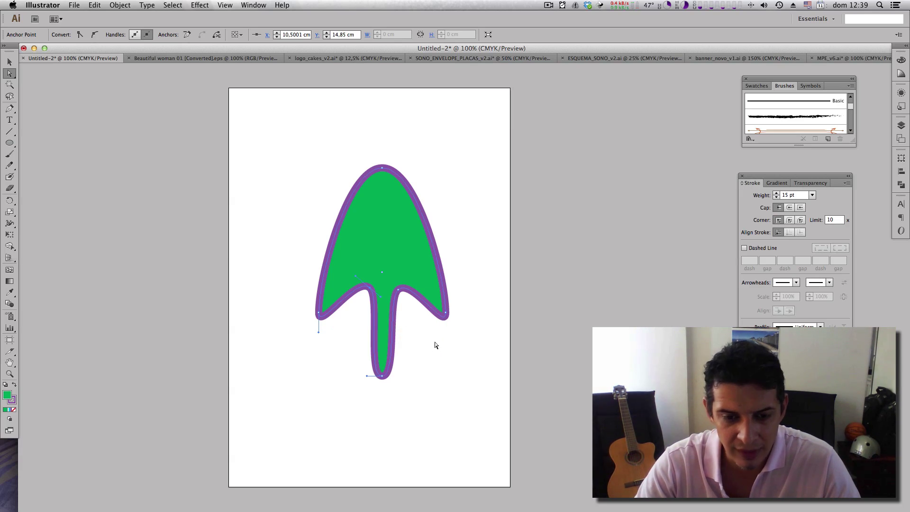
# Step: Lengthen both direction handles of the stem's bottom anchor outward to widen and round its base
pyautogui.click(382, 376)
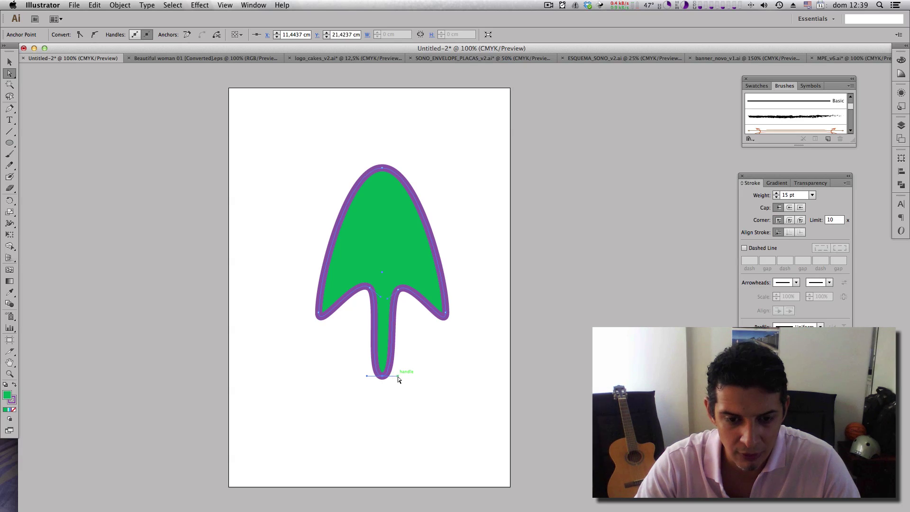
pyautogui.moveTo(406, 374); pyautogui.dragTo(421, 376)
pyautogui.moveTo(366, 376); pyautogui.dragTo(350, 376)
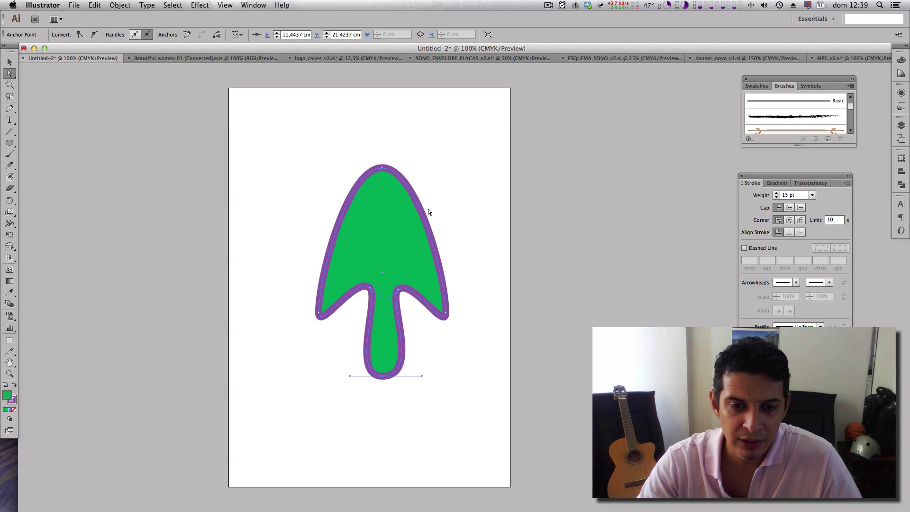
# Step: Move the whole mushroom shape up and towards the left side of the artboard
pyautogui.press('v')
pyautogui.click(508, 309)
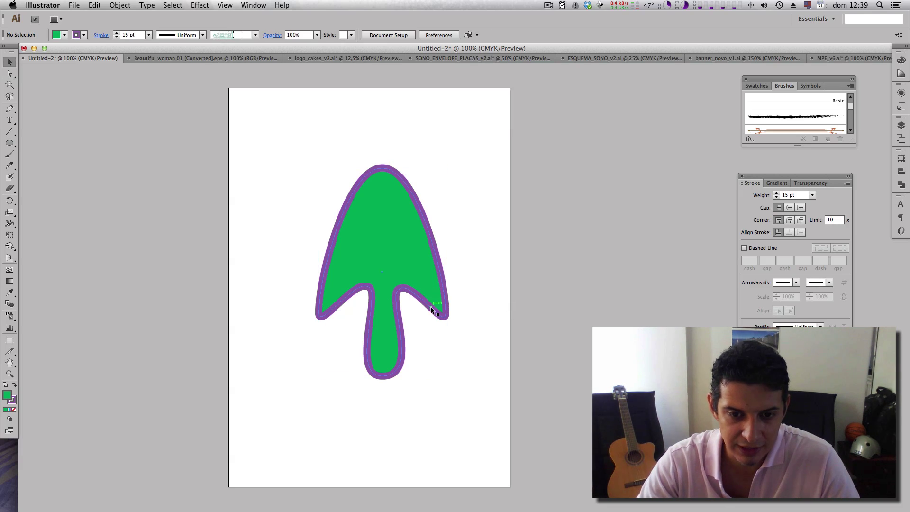
pyautogui.moveTo(430, 306); pyautogui.dragTo(378, 255)
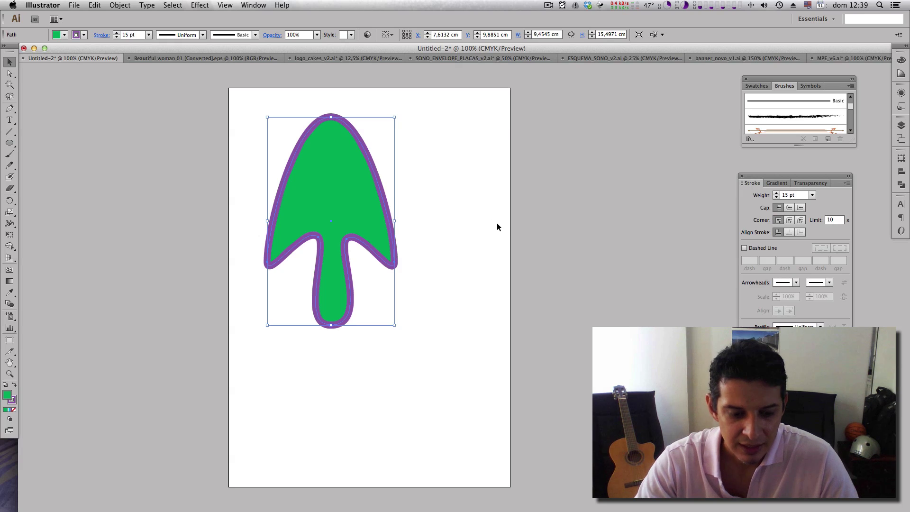
# Step: Raise the cap's four lower anchor points together to flatten the cap and lengthen the stem, and deselect the shape
pyautogui.press('a')
pyautogui.moveTo(446, 204); pyautogui.dragTo(264, 278)
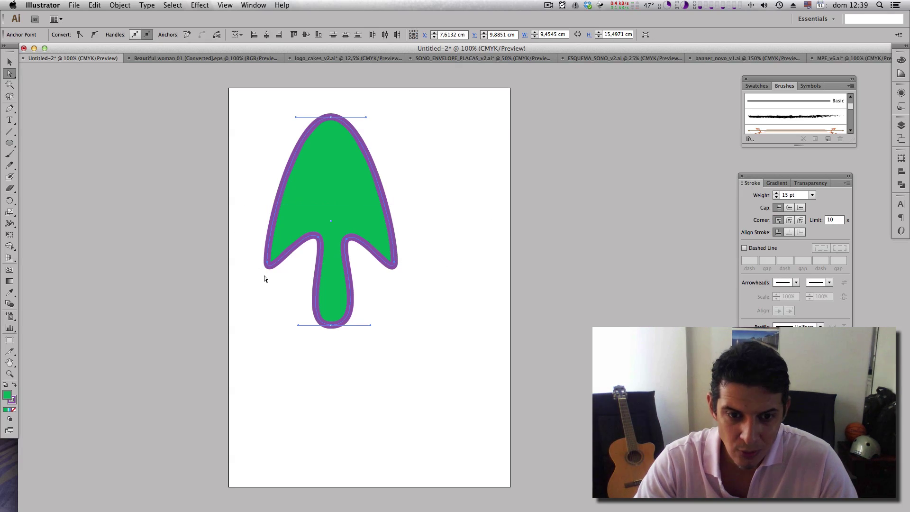
pyautogui.moveTo(397, 265); pyautogui.dragTo(393, 211)
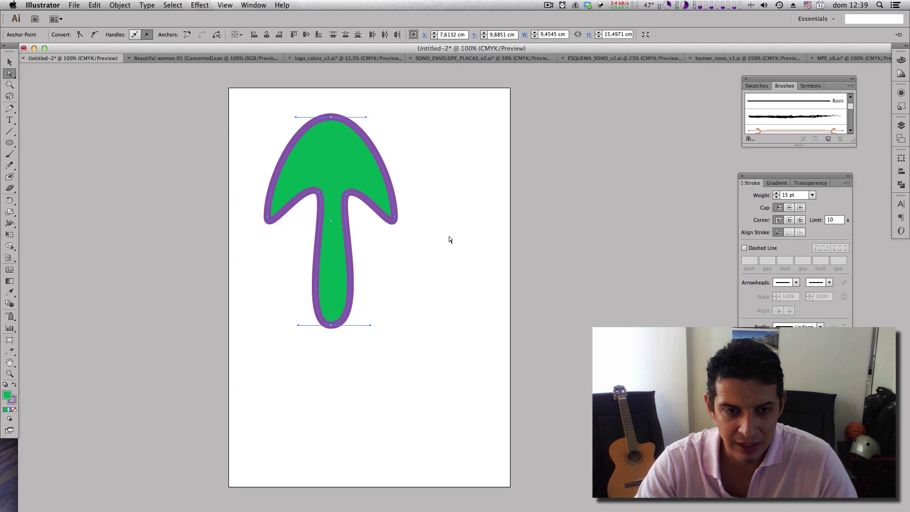
pyautogui.click(451, 238)
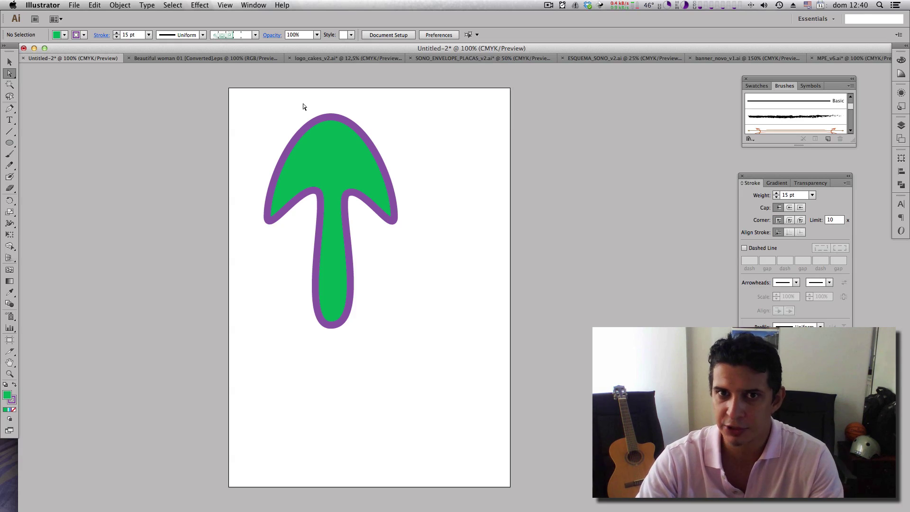
# Step: Switch to the Beautiful woman 01 document and select the light highlight shape on the woman's lowered arm
pyautogui.click(190, 58)
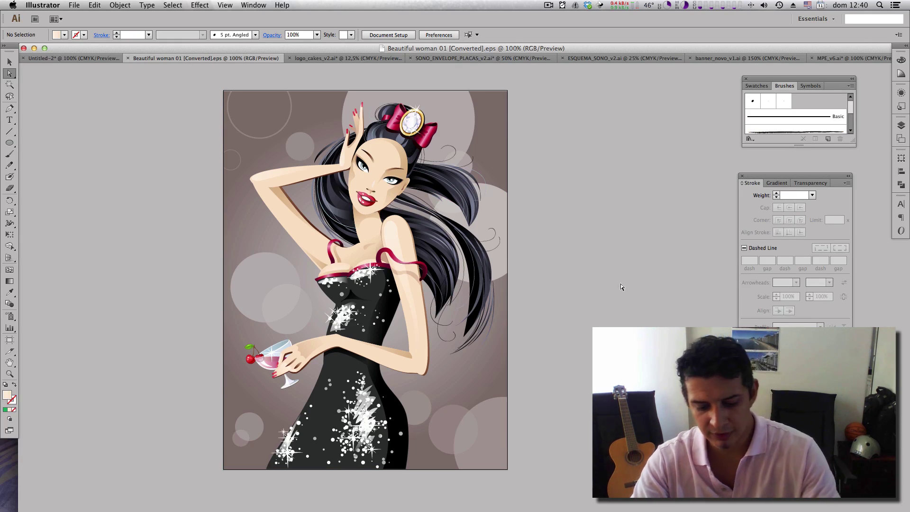
pyautogui.press('v')
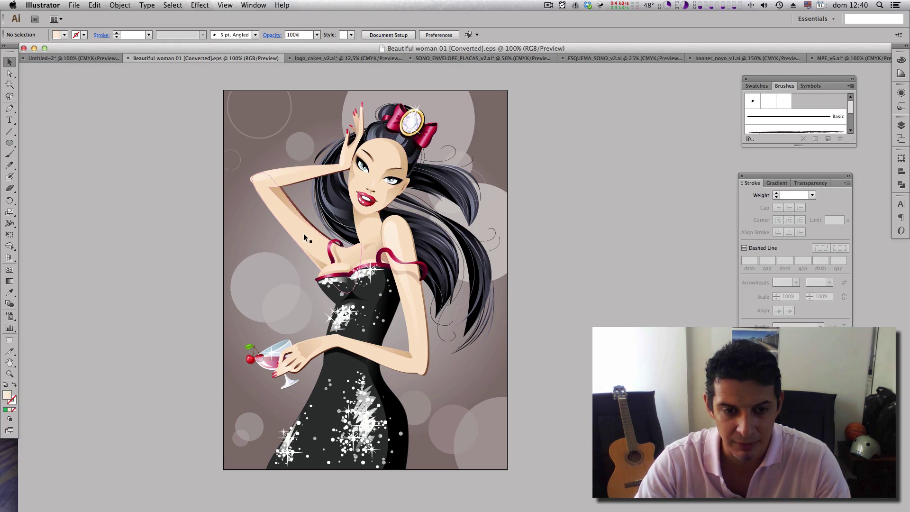
pyautogui.press('a')
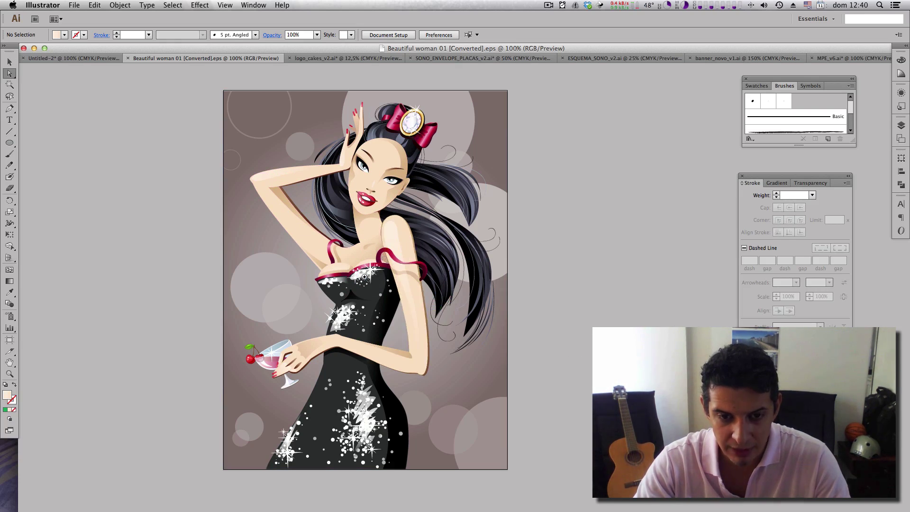
pyautogui.moveTo(362, 306); pyautogui.dragTo(460, 227)
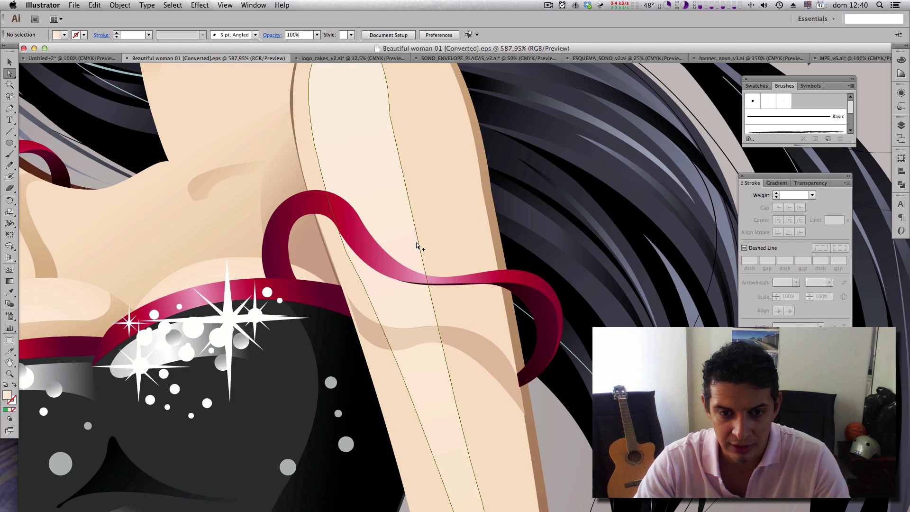
pyautogui.click(416, 240)
pyautogui.press('super+1')
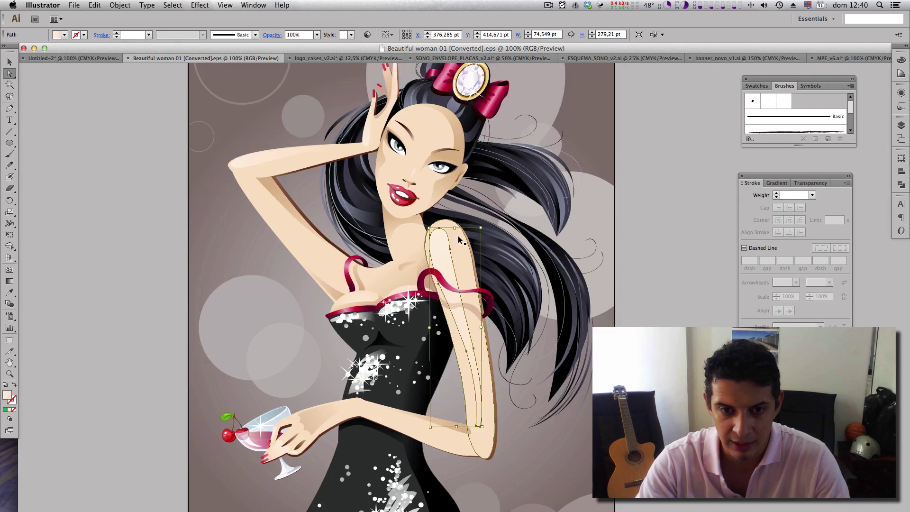
# Step: Move the arm's highlight, the red dress strap group and the strap's shadow out beside the artboard as separate shapes
pyautogui.moveTo(455, 267); pyautogui.dragTo(628, 269)
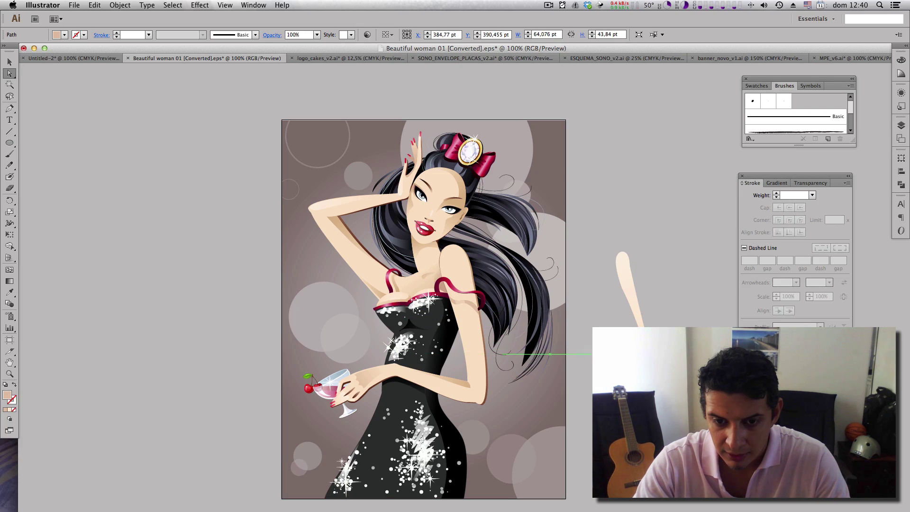
pyautogui.click(479, 298)
pyautogui.keyDown('alt'); pyautogui.click(479, 297); pyautogui.keyUp('alt')
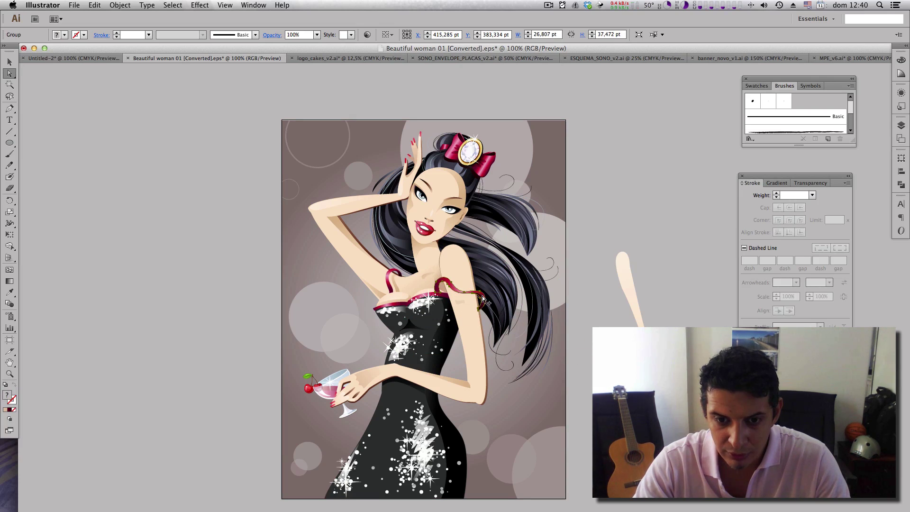
pyautogui.keyDown('alt'); pyautogui.click(480, 298); pyautogui.keyUp('alt')
pyautogui.moveTo(465, 292); pyautogui.dragTo(666, 217)
pyautogui.click(693, 293)
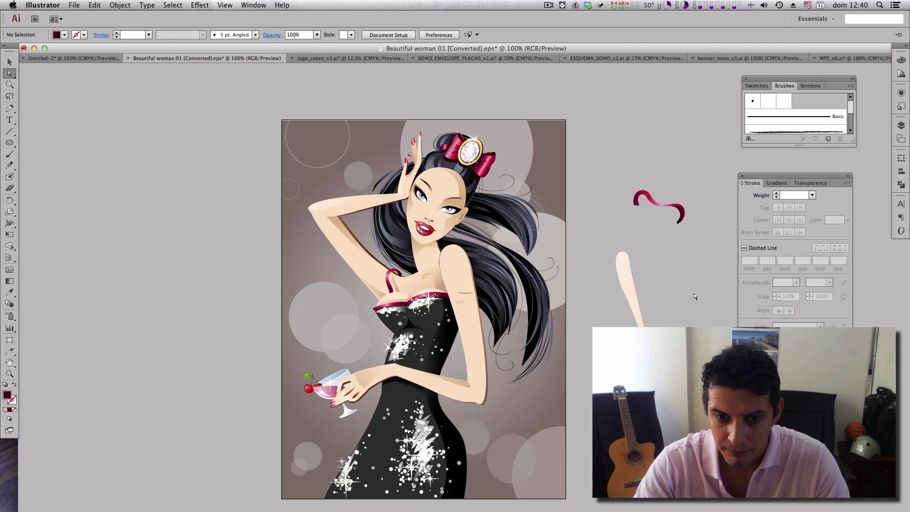
pyautogui.moveTo(467, 295); pyautogui.dragTo(644, 239)
pyautogui.click(695, 278)
# Step: Undo the moves of the shadow, strap and arm highlight in the woman illustration
pyautogui.hotkey('ctrl', 'z')
pyautogui.hotkey('ctrl', 'z')
pyautogui.hotkey('ctrl', 'z')
pyautogui.hotkey('ctrl', 'z')
pyautogui.hotkey('ctrl', 'z')
pyautogui.hotkey('ctrl', 'z')
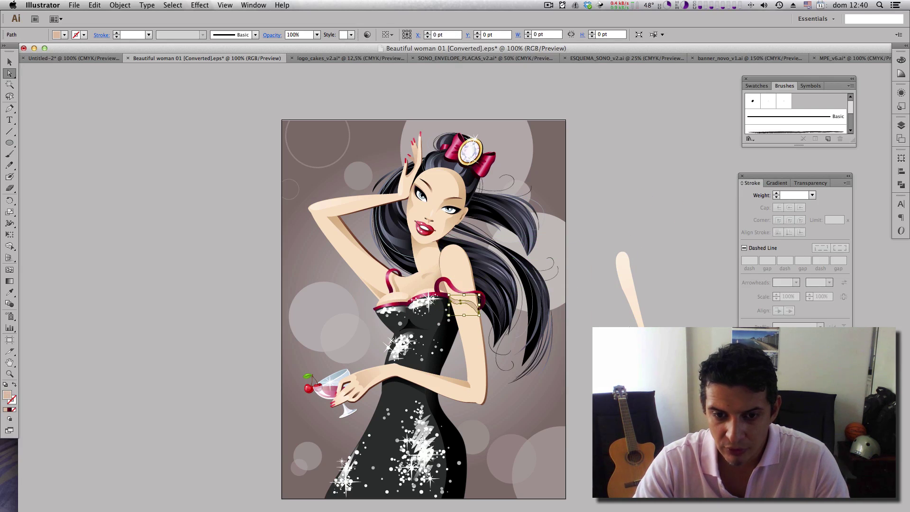
pyautogui.scroll(-5, 533, 270)
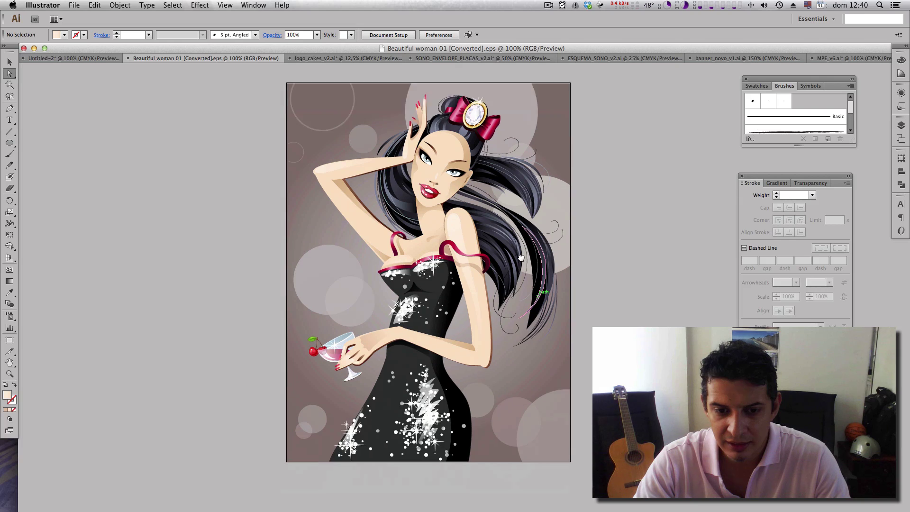
pyautogui.press('super+space')
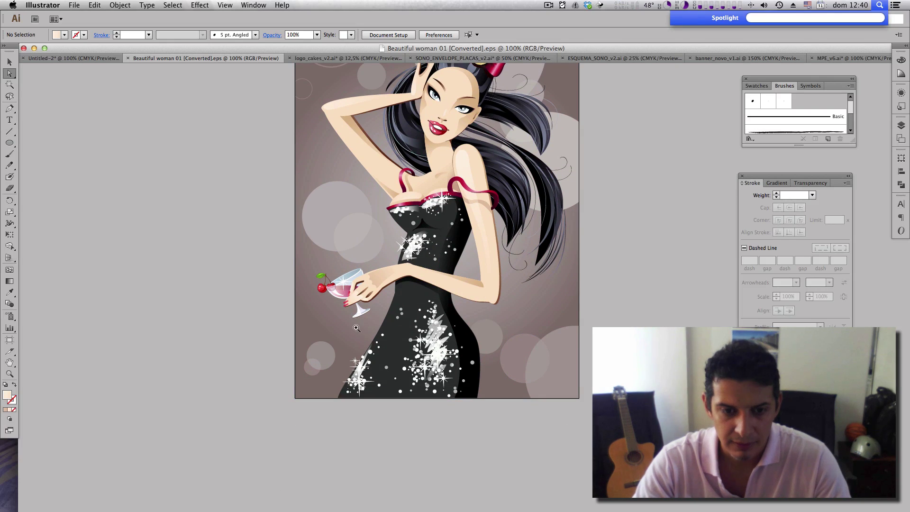
# Step: Examine the cocktail glass, its cherries and the hand holding it in the woman illustration at high magnification
pyautogui.moveTo(313, 266); pyautogui.dragTo(397, 314)
pyautogui.moveTo(343, 285); pyautogui.dragTo(465, 286)
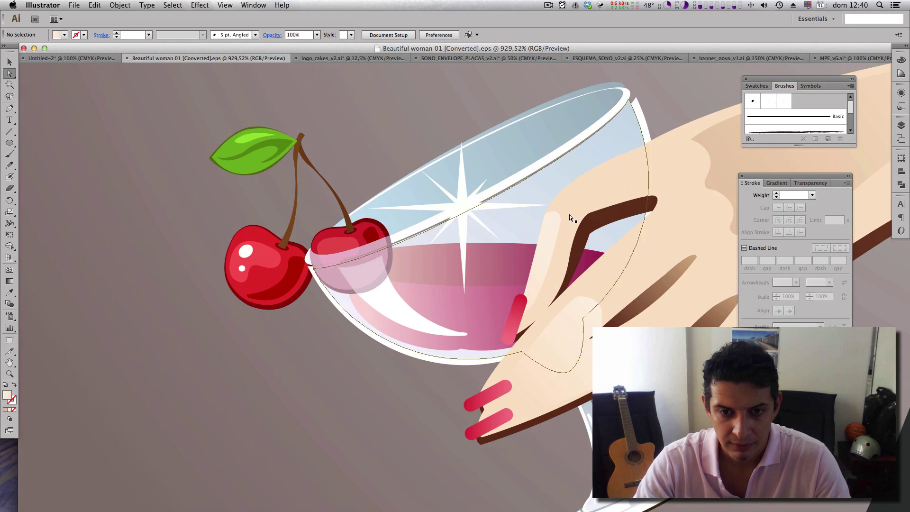
pyautogui.moveTo(579, 315); pyautogui.dragTo(279, 376)
pyautogui.moveTo(525, 275); pyautogui.dragTo(522, 244)
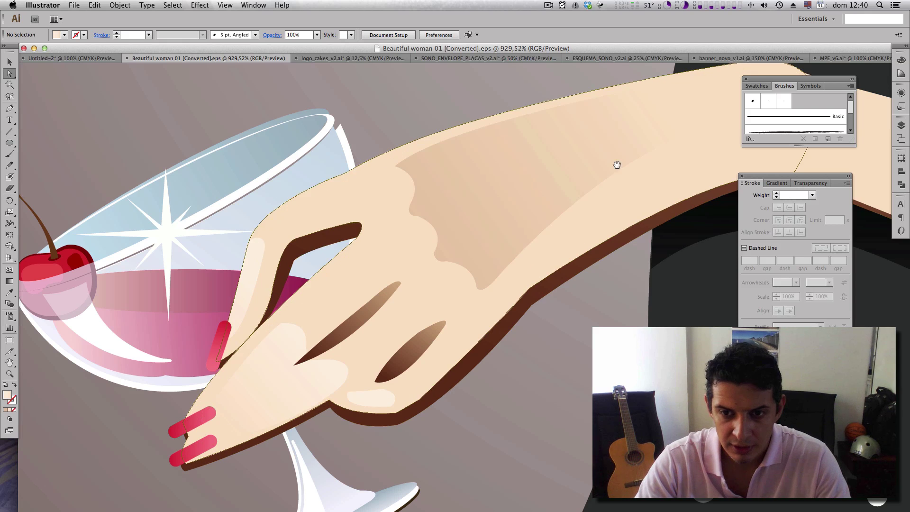
pyautogui.moveTo(613, 163); pyautogui.dragTo(349, 377)
pyautogui.press('super+minus')
pyautogui.press('super+minus')
pyautogui.press('super+minus')
pyautogui.press('super+minus')
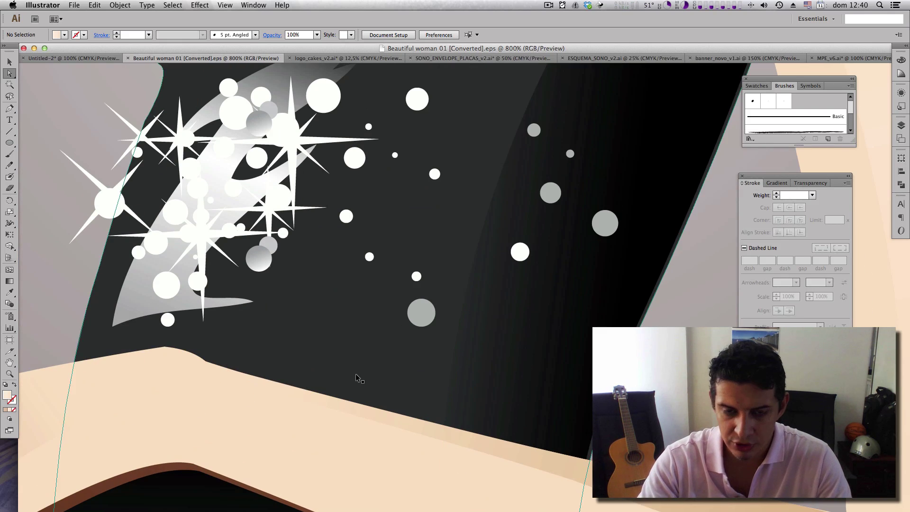
# Step: Examine the shapes making up the woman's sequined dress, face, hair and bow, including the figure as a whole
pyautogui.scroll(15, 537, 349)
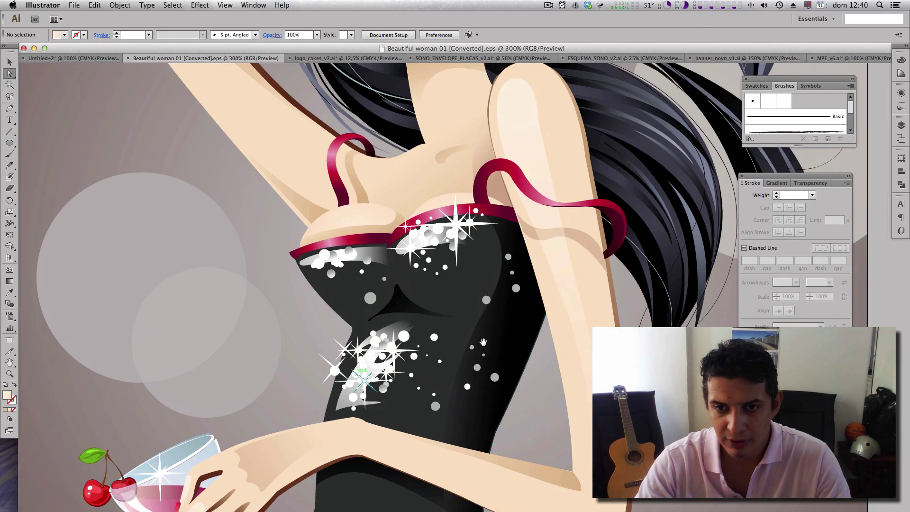
pyautogui.scroll(10, 536, 349)
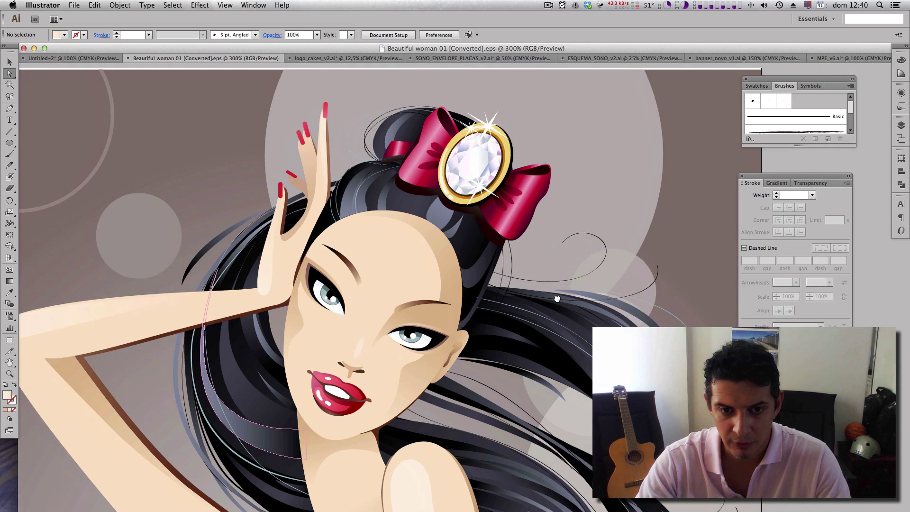
pyautogui.press('super+minus')
pyautogui.hscroll(-3, 598, 269)
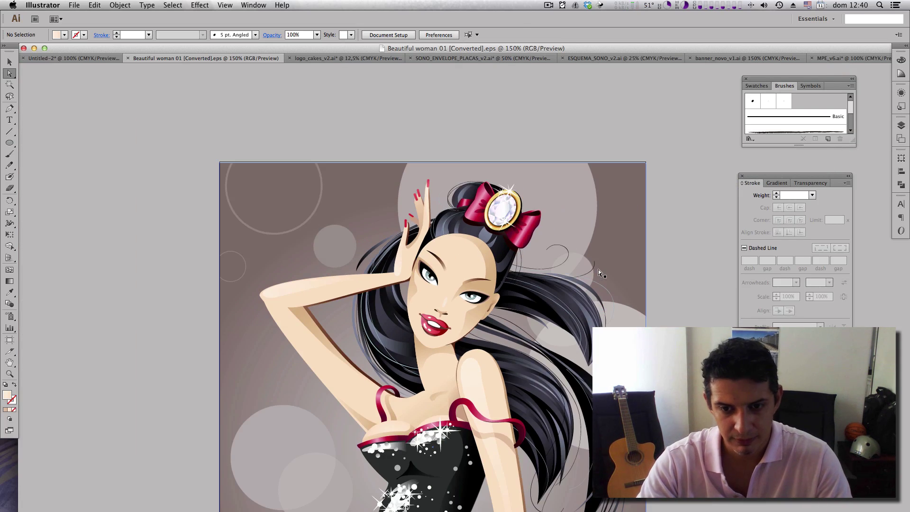
pyautogui.scroll(-2, 587, 284)
pyautogui.scroll(-5, 574, 296)
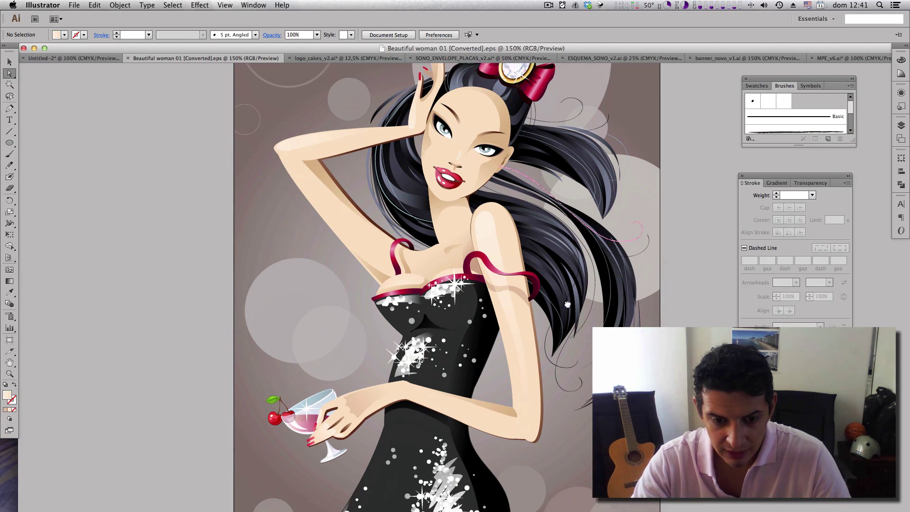
pyautogui.hscroll(-1, 474, 332)
# Step: Select the darker shading shape on the woman's lower forearm and the hand shape beneath it to inspect their paths
pyautogui.moveTo(348, 408); pyautogui.dragTo(456, 337)
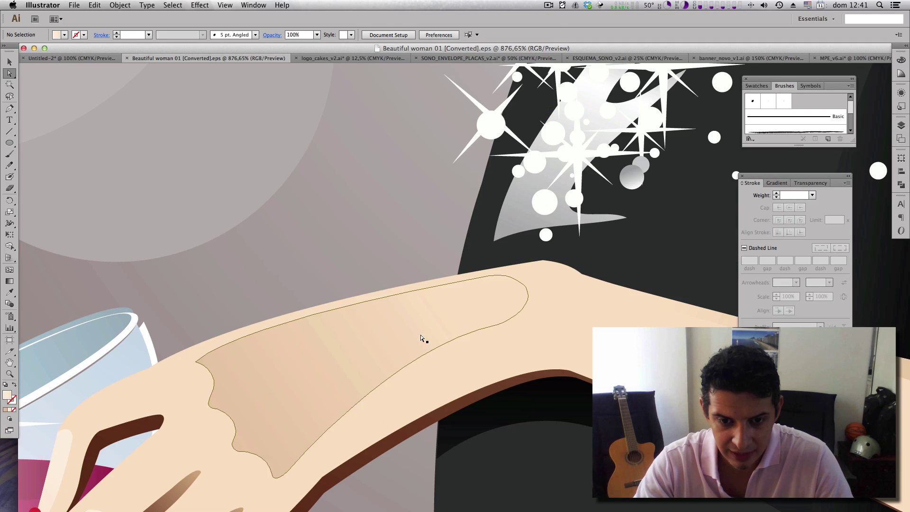
pyautogui.click(420, 334)
pyautogui.click(172, 337)
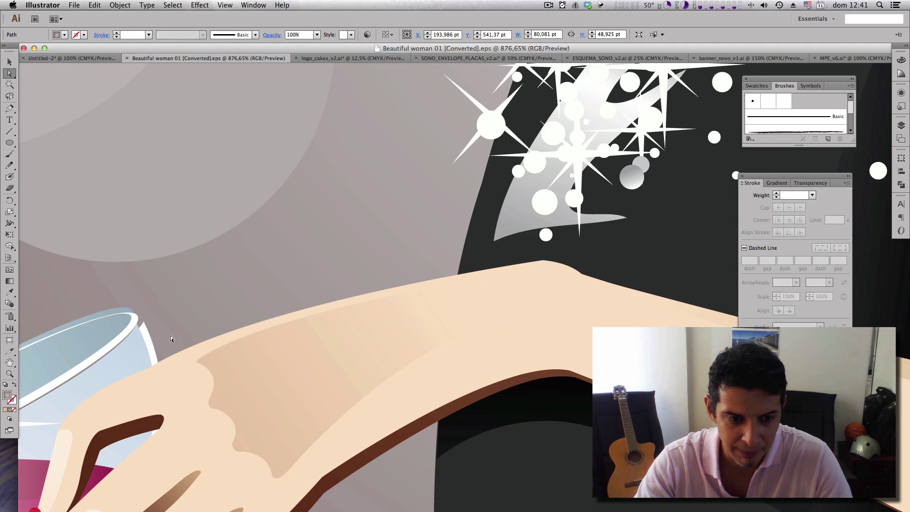
pyautogui.click(527, 303)
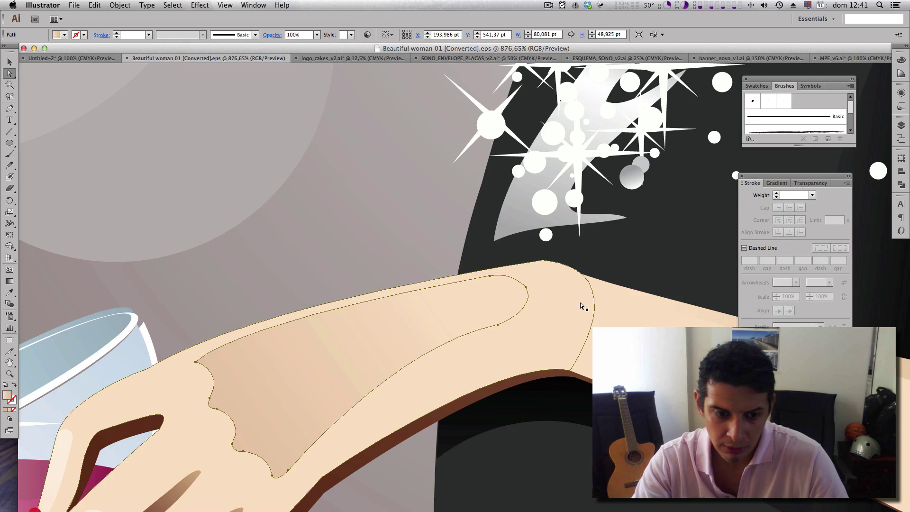
pyautogui.click(542, 301)
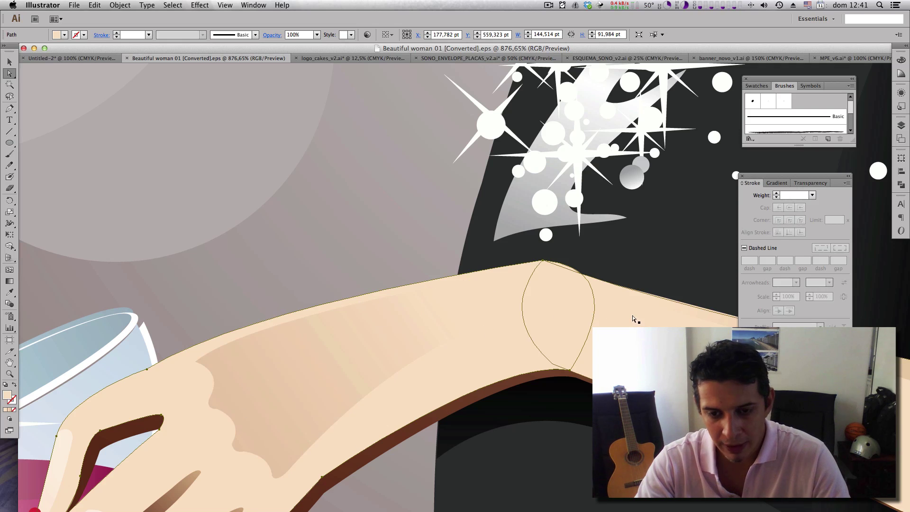
# Step: Compare the full woman illustration with the green mushroom drawing in Untitled-2, finishing with the woman's artboard framed
pyautogui.press('super+minus')
pyautogui.press('super+minus')
pyautogui.press('super+minus')
pyautogui.press('super+minus')
pyautogui.press('super+minus')
pyautogui.press('super+minus')
pyautogui.press('super+minus')
pyautogui.press('super+minus')
pyautogui.press('super+minus')
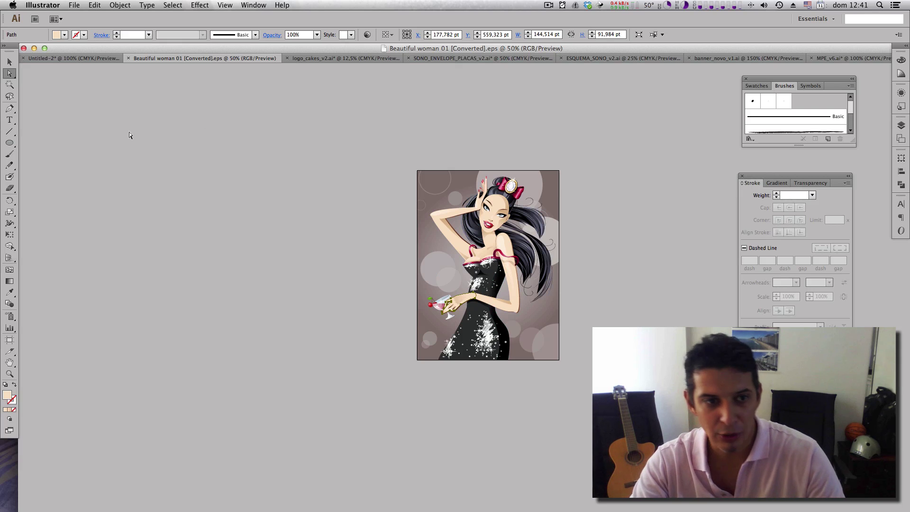
pyautogui.click(73, 58)
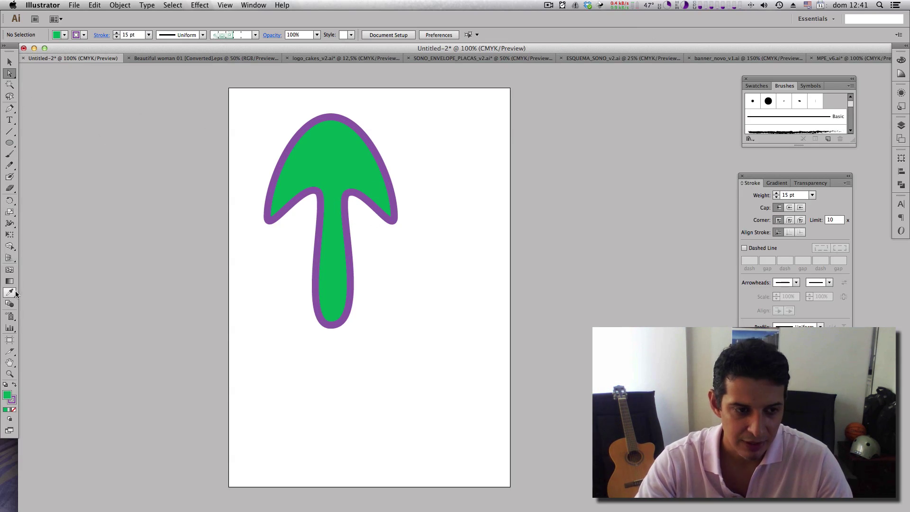
pyautogui.click(214, 59)
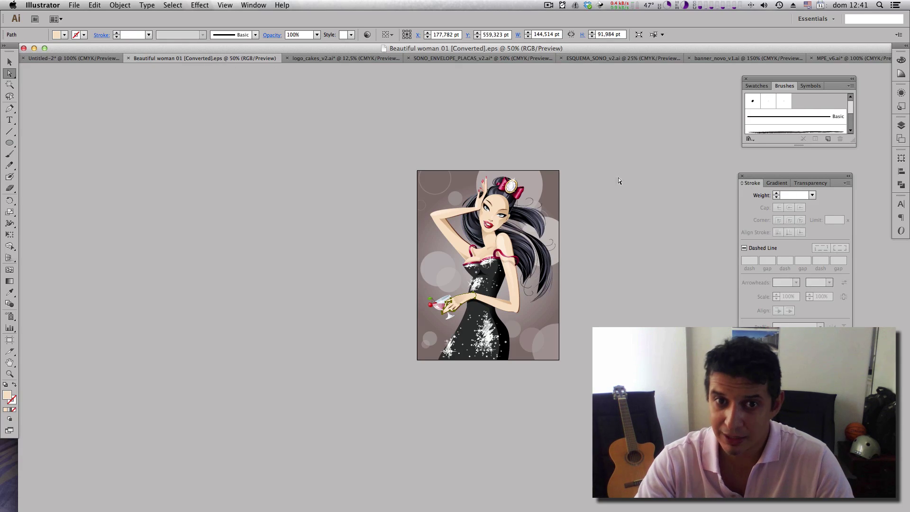
pyautogui.moveTo(571, 160); pyautogui.dragTo(415, 370)
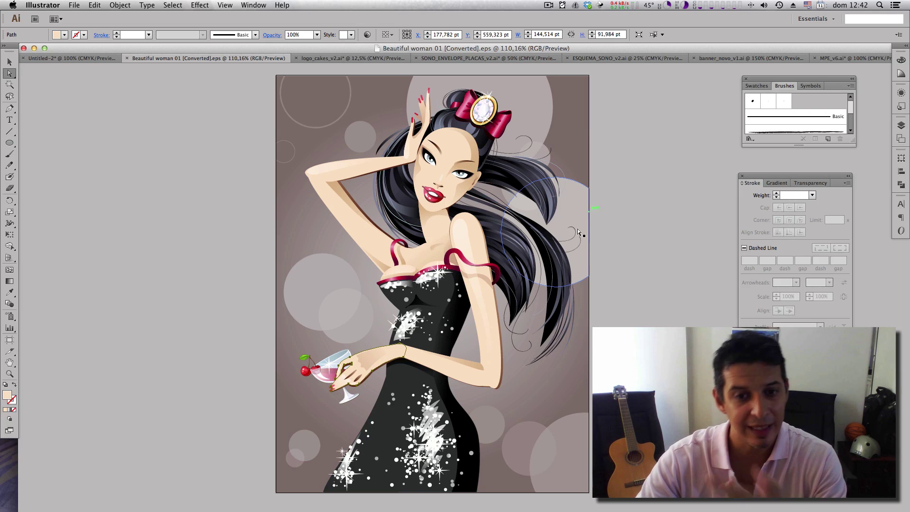
# Step: Switch to the logo_cakes_v2 document and examine the Cake's & cia badges, logo variants and cutlery artwork
pyautogui.click(357, 60)
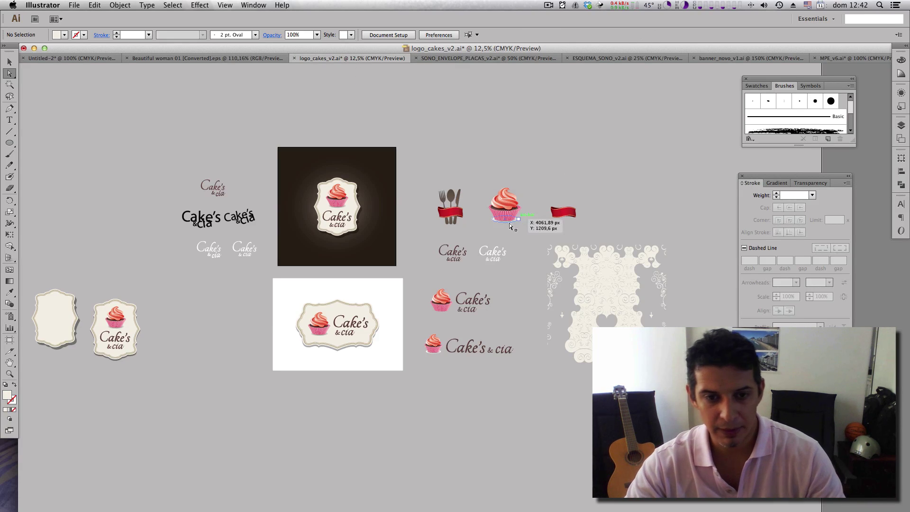
pyautogui.press('super+space')
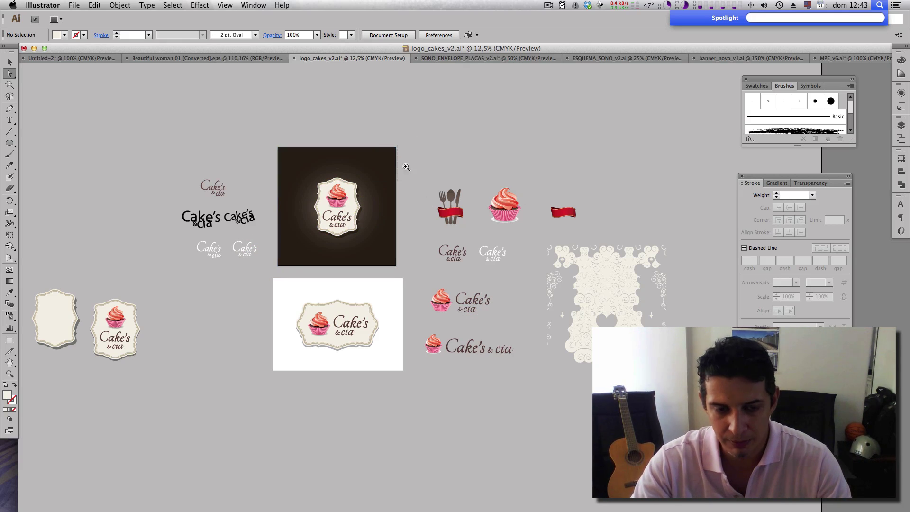
pyautogui.moveTo(406, 167); pyautogui.dragTo(264, 280)
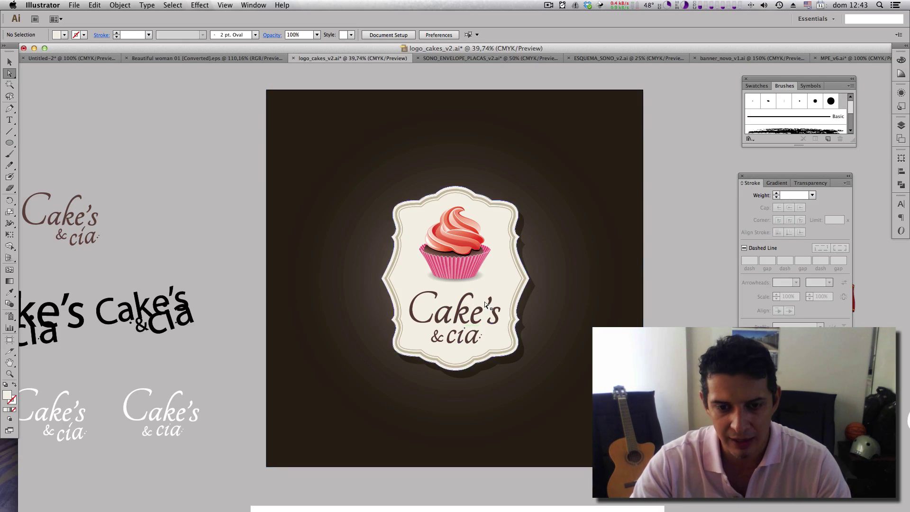
pyautogui.moveTo(509, 387); pyautogui.dragTo(318, 197)
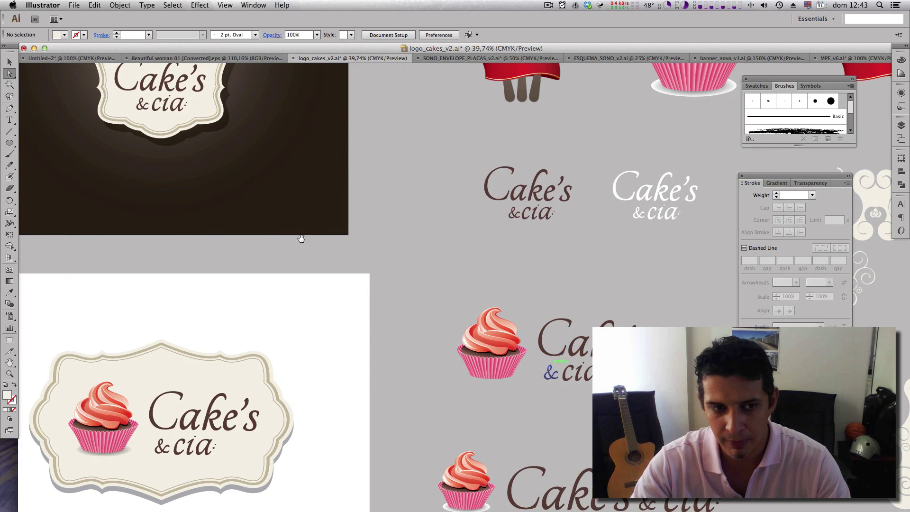
pyautogui.moveTo(302, 238); pyautogui.dragTo(349, 290)
pyautogui.moveTo(365, 376); pyautogui.dragTo(396, 226)
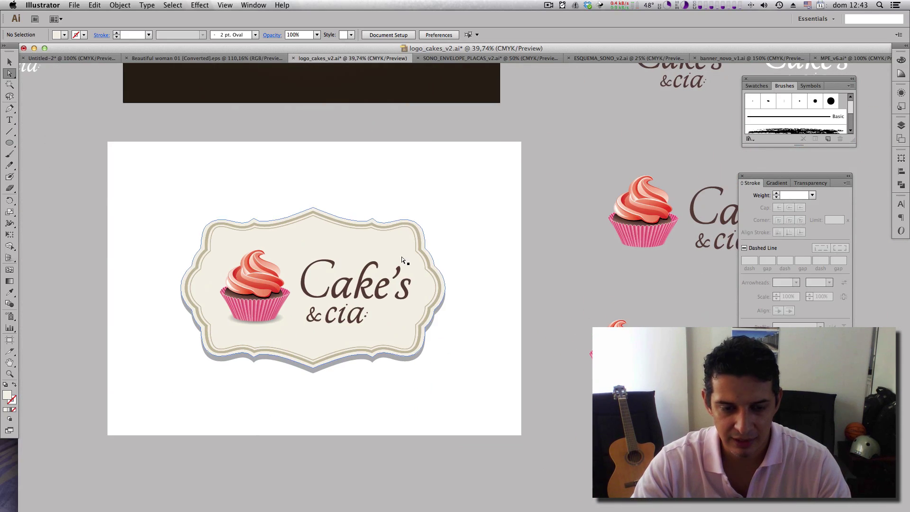
pyautogui.moveTo(448, 335); pyautogui.dragTo(240, 301)
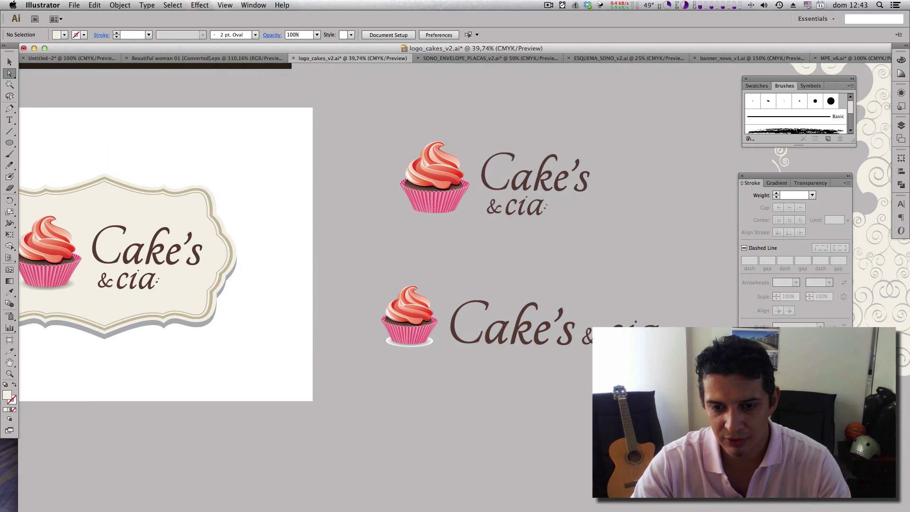
pyautogui.scroll(10, 624, 244)
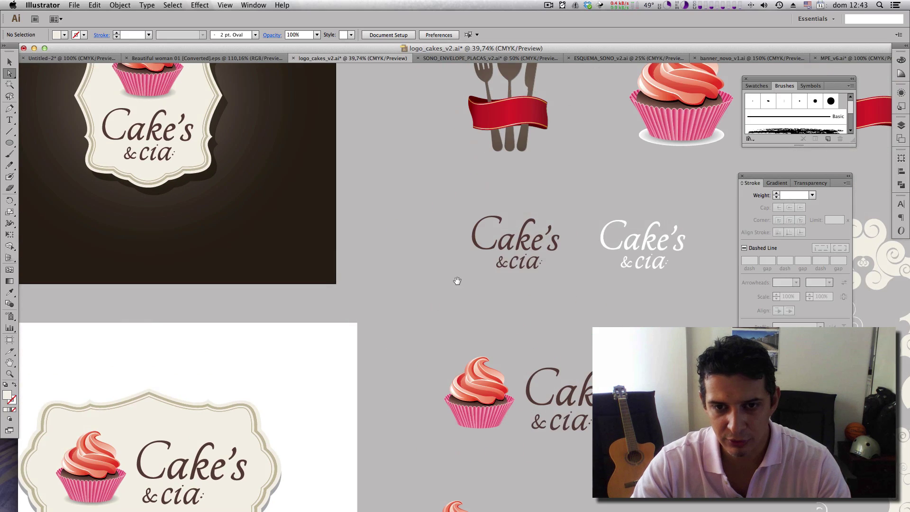
pyautogui.hscroll(-5, 503, 264)
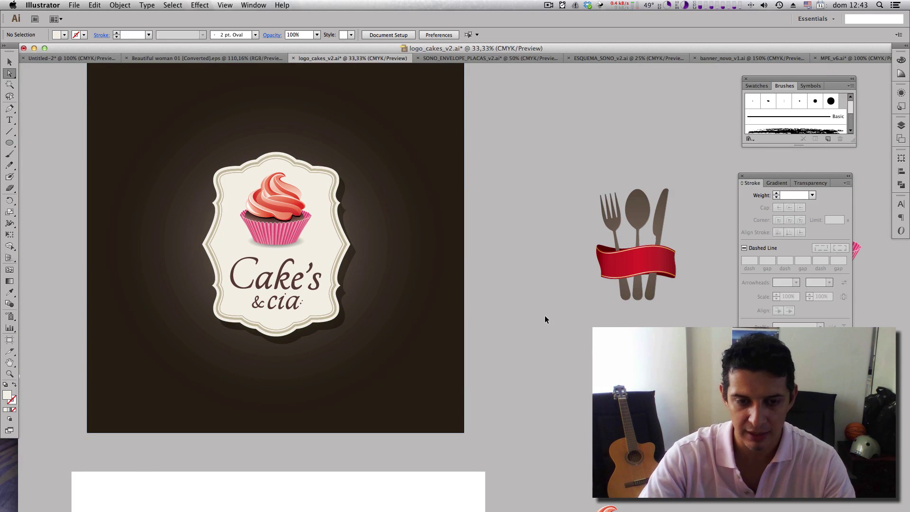
pyautogui.scroll(-4, 544, 315)
pyautogui.moveTo(544, 315); pyautogui.dragTo(488, 235)
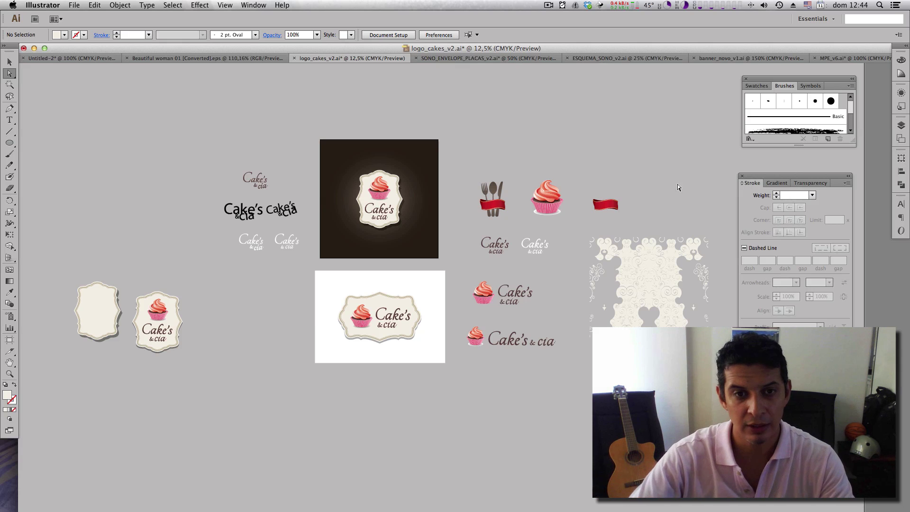
# Step: Switch to the SONO_ENVELOPE_PLACAS_v2 document and examine the Clínica do Sono logo, envelope layout and room signs
pyautogui.click(491, 60)
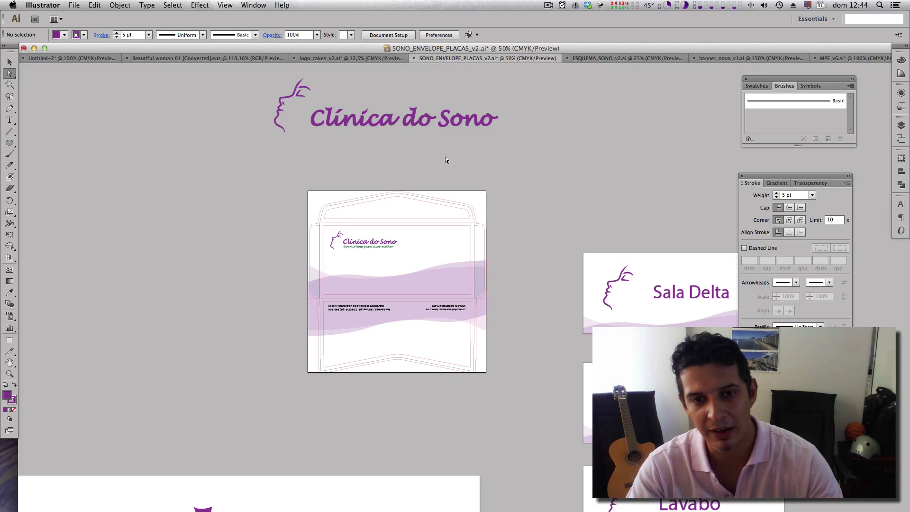
pyautogui.moveTo(441, 143); pyautogui.dragTo(446, 173)
pyautogui.scroll(-3, 607, 261)
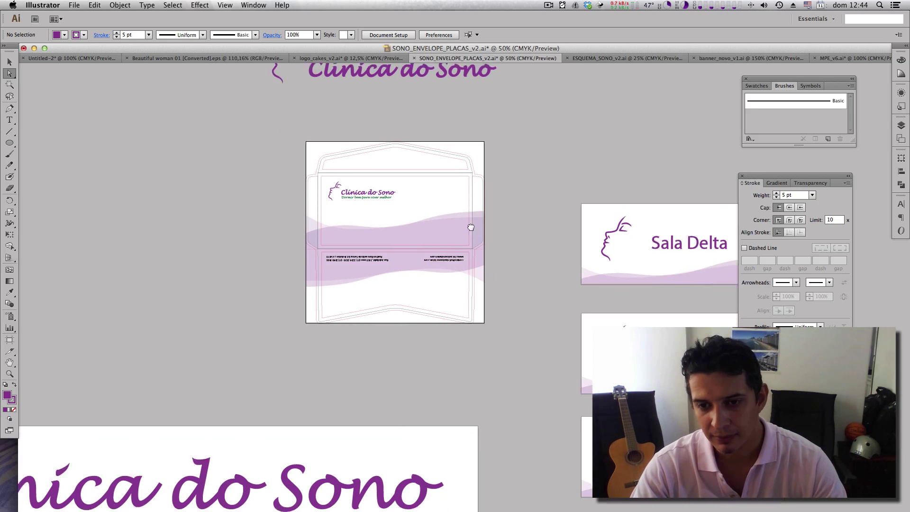
pyautogui.scroll(-3, 492, 223)
pyautogui.hscroll(3, 492, 222)
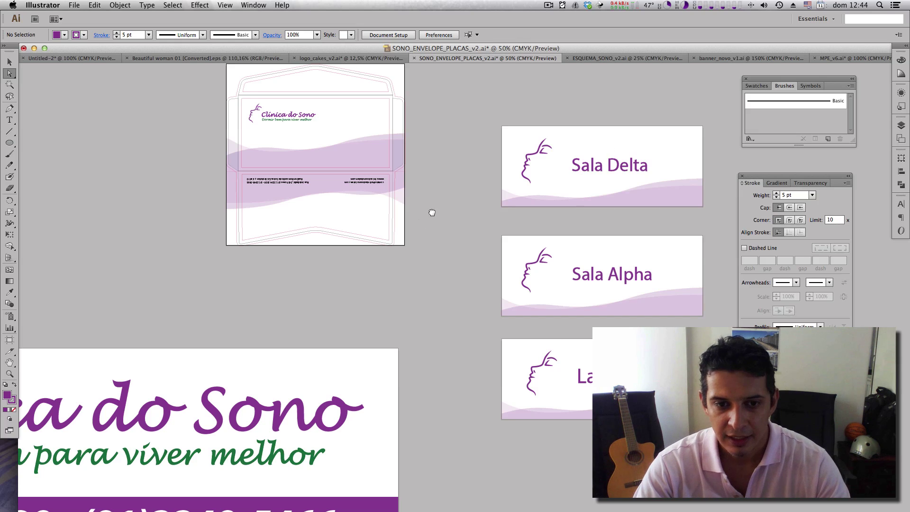
pyautogui.scroll(3, 432, 212)
pyautogui.hscroll(-2, 432, 212)
pyautogui.scroll(2, 445, 190)
pyautogui.hscroll(-1, 446, 190)
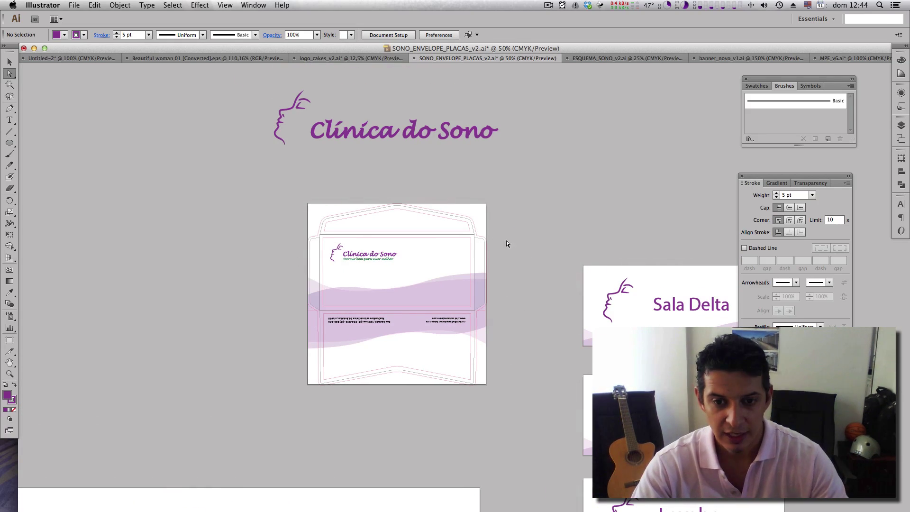
# Step: Delete the cut and margin outlines around the envelope's upper flap, front panel and outer edge
pyautogui.press('super+space')
pyautogui.moveTo(491, 215); pyautogui.dragTo(300, 391)
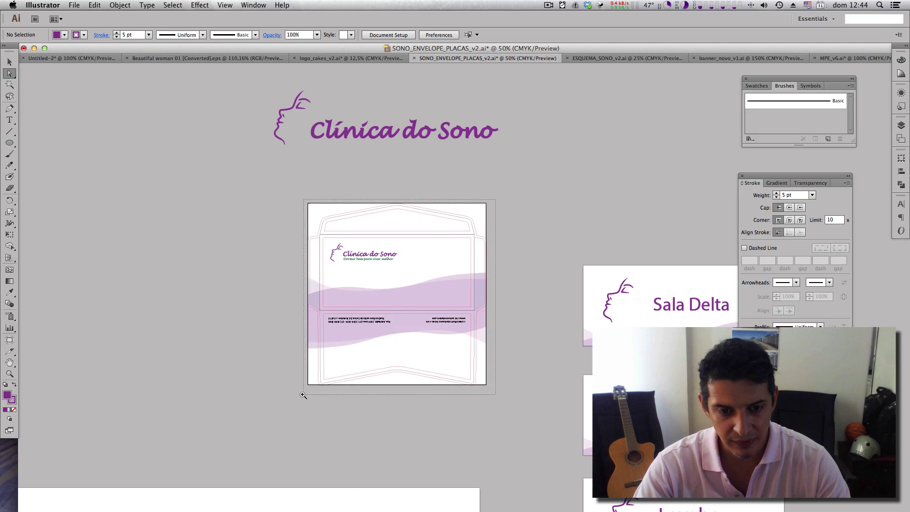
pyautogui.moveTo(467, 377); pyautogui.dragTo(450, 374)
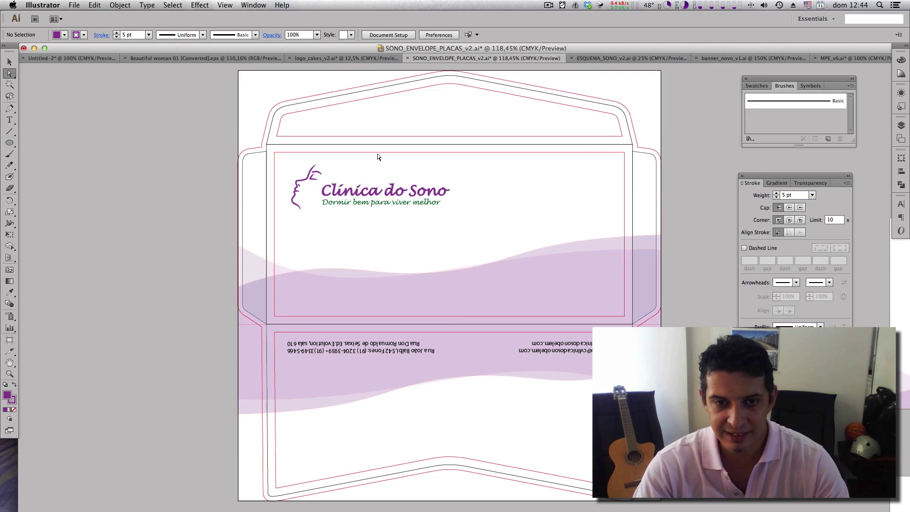
pyautogui.click(634, 167)
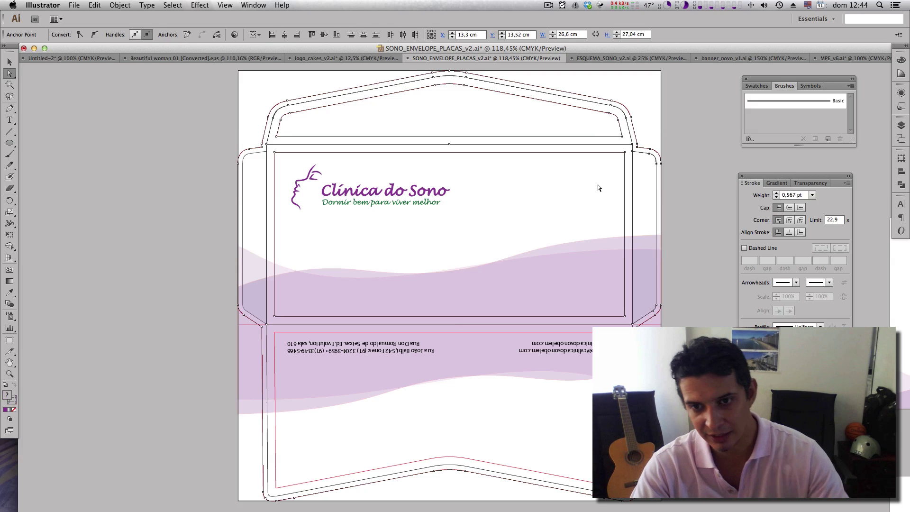
pyautogui.press('Delete')
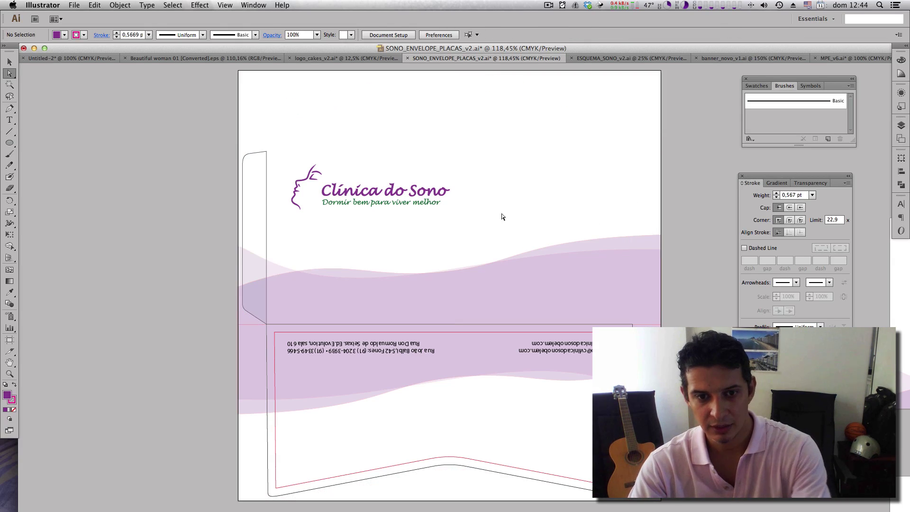
# Step: Undo and redo the deletion of the envelope's outlines twice to compare the artwork with and without them
pyautogui.press('super+z')
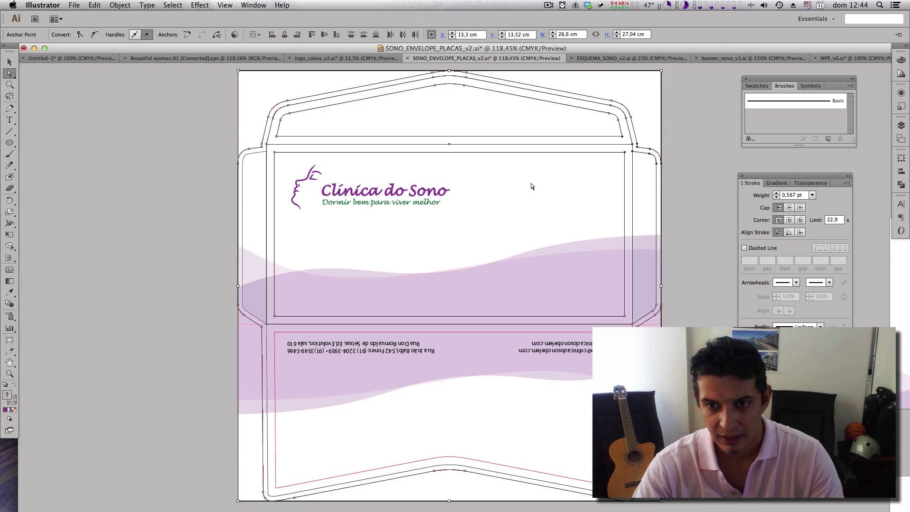
pyautogui.press('super+shift+z')
pyautogui.press('super+z')
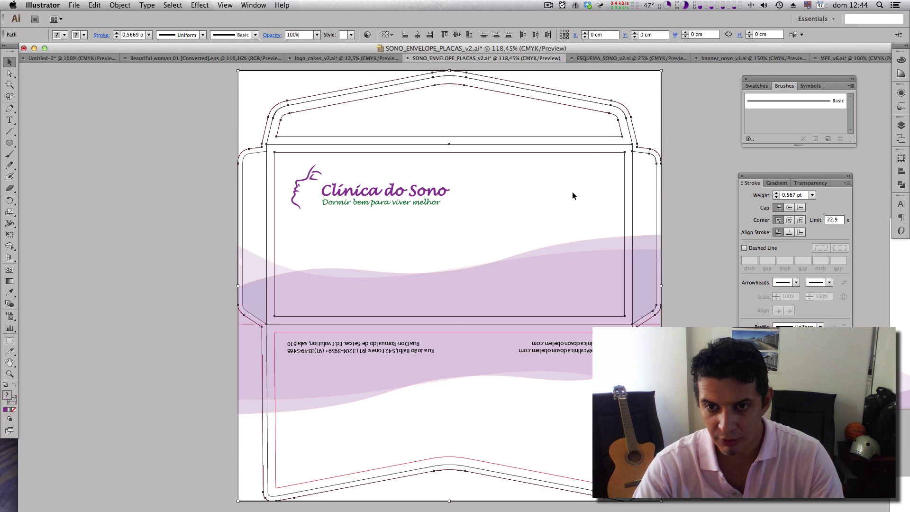
pyautogui.press('super+shift+z')
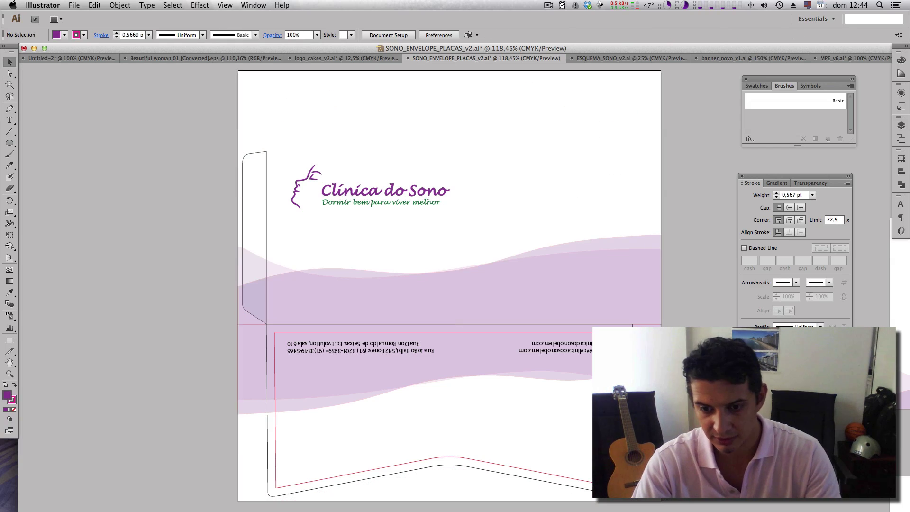
# Step: Undo the deletion of the envelope's cut and margin outlines until the full envelope template is restored
pyautogui.press('super+z')
pyautogui.press('super+shift+z')
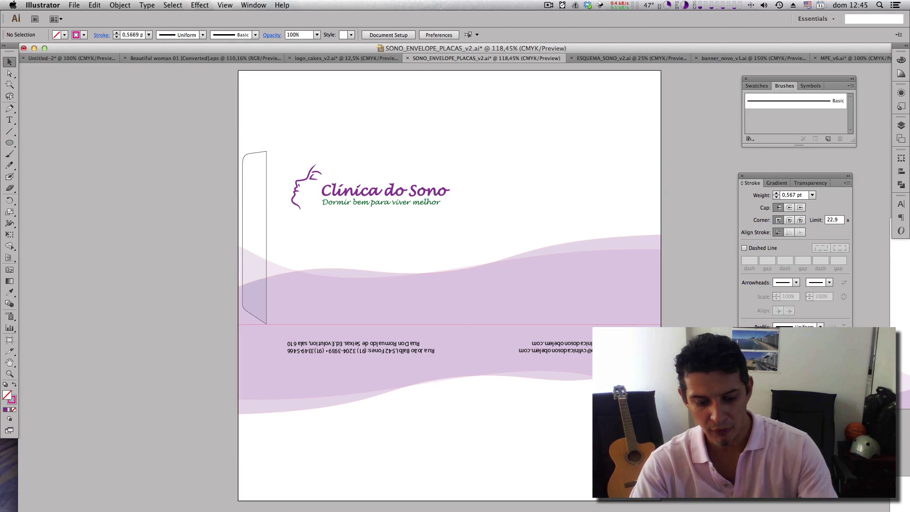
pyautogui.press('super+z')
pyautogui.press('super+z')
pyautogui.press('super+z')
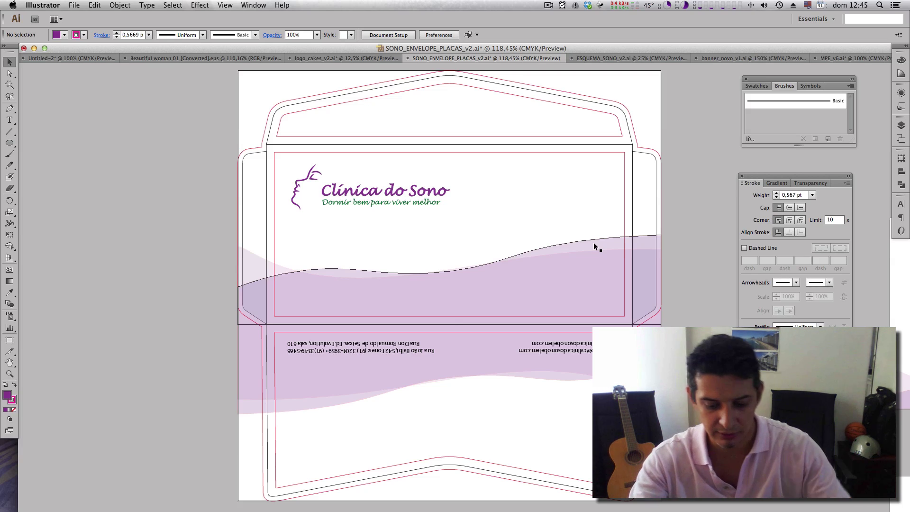
pyautogui.press('super+minus')
pyautogui.press('super+minus')
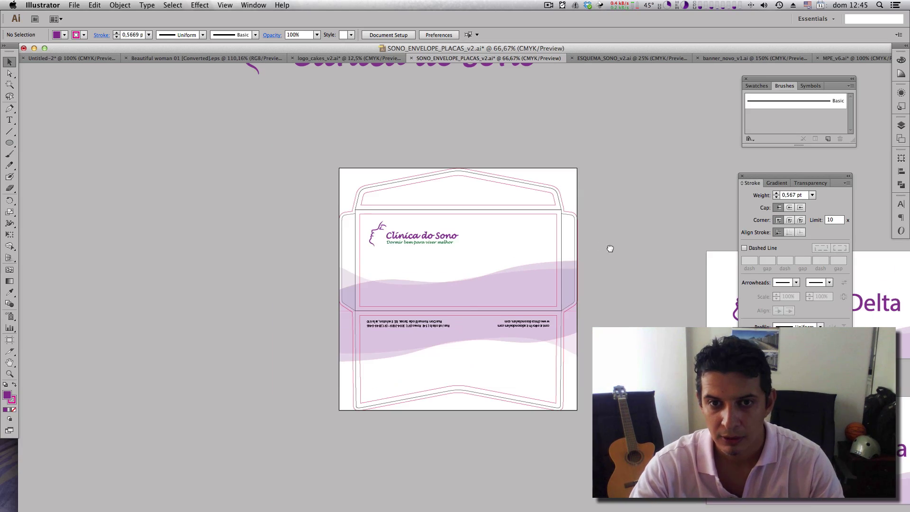
pyautogui.moveTo(609, 248); pyautogui.dragTo(574, 238)
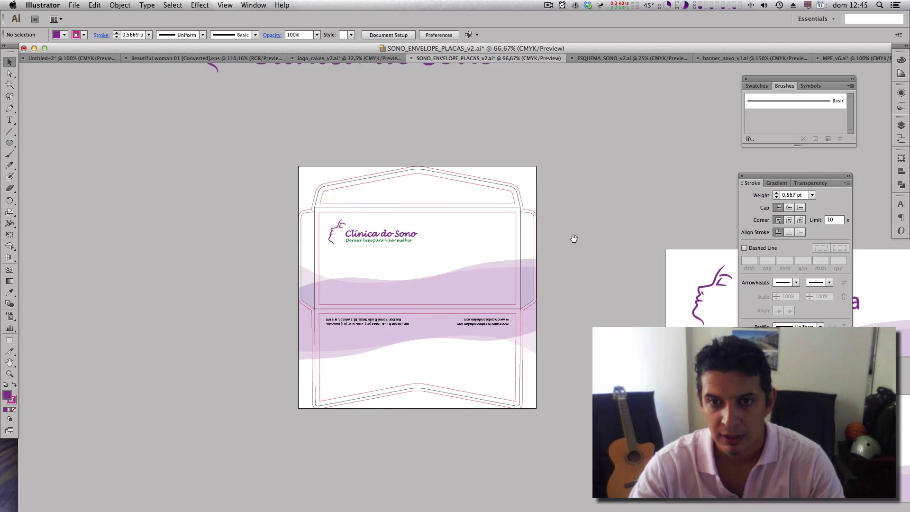
# Step: Switch to the ESQUEMA_SONO_v2 document and examine the Mapa do site diagram up close and as a whole page
pyautogui.click(635, 59)
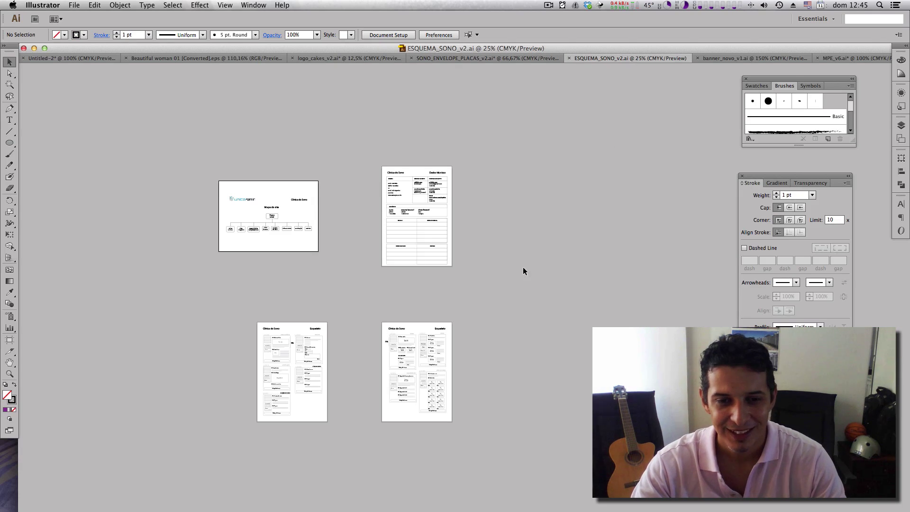
pyautogui.press('super+space')
pyautogui.moveTo(475, 158); pyautogui.dragTo(228, 450)
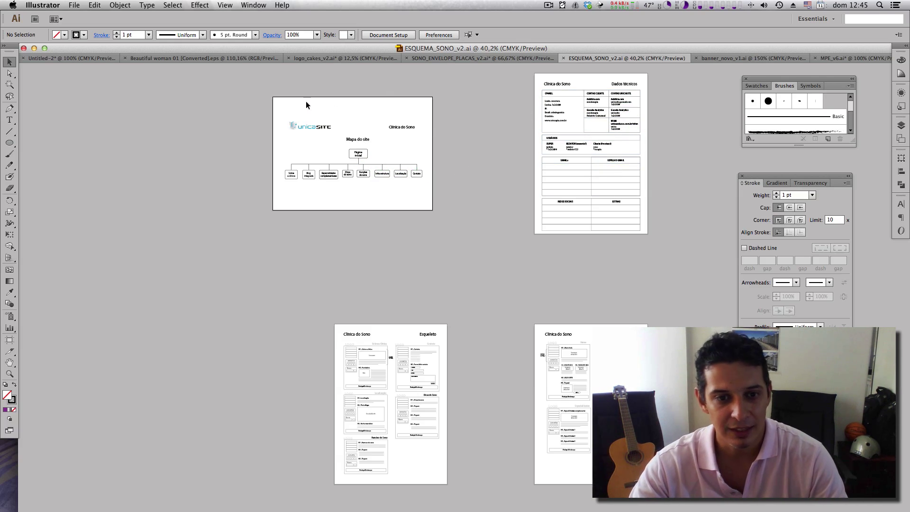
pyautogui.moveTo(445, 90); pyautogui.dragTo(297, 185)
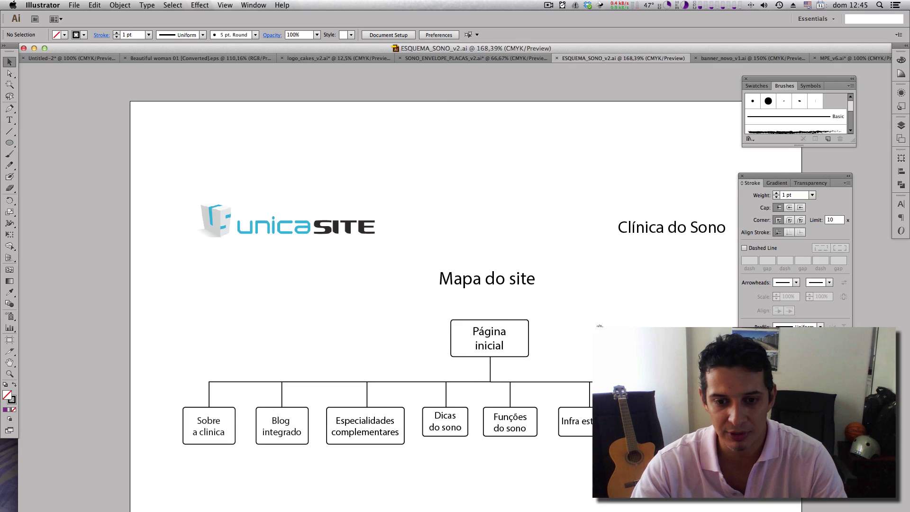
pyautogui.press('super+minus')
pyautogui.press('super+minus')
pyautogui.press('super+minus')
pyautogui.press('super+minus')
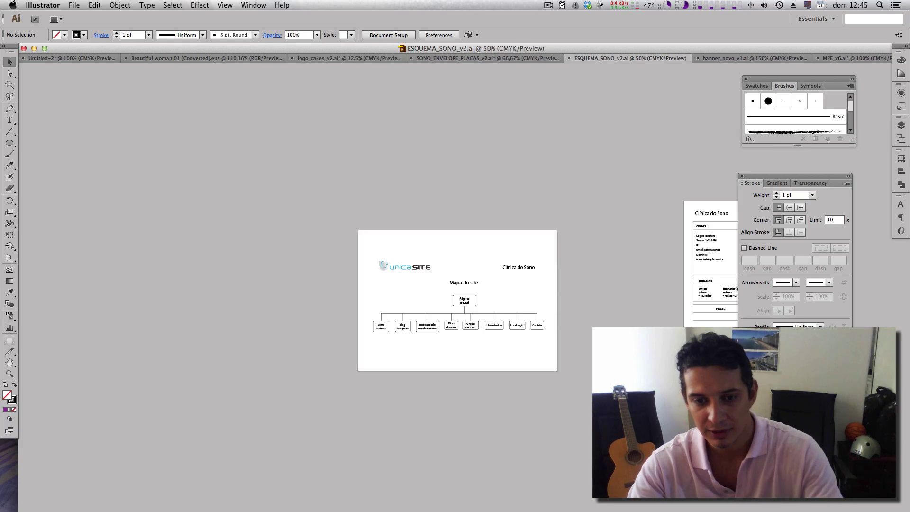
# Step: Examine the Esqueleto wireframe pages and the Dados técnicos page, finishing on the site map at 100% zoom
pyautogui.scroll(-10, 488, 214)
pyautogui.hscroll(5, 488, 214)
pyautogui.moveTo(457, 217); pyautogui.dragTo(299, 424)
pyautogui.hscroll(10, 595, 239)
pyautogui.scroll(-10, 521, 331)
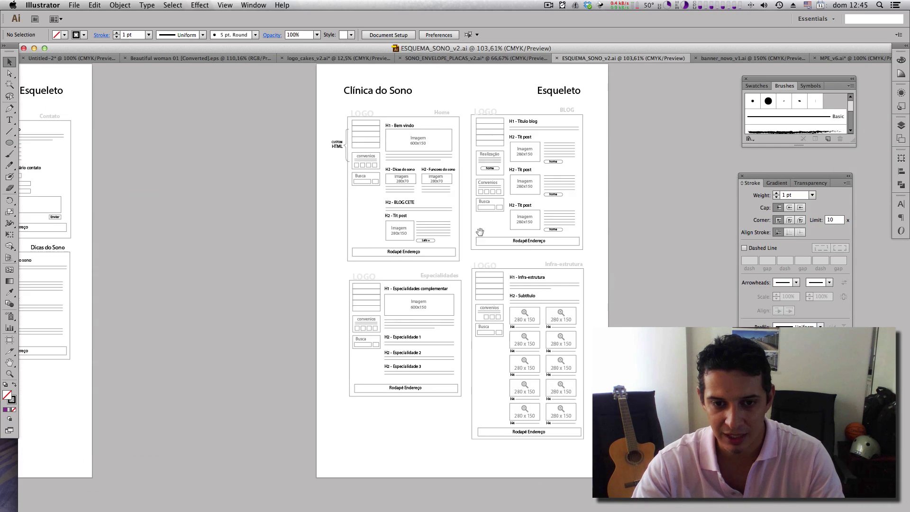
pyautogui.scroll(10, 525, 357)
pyautogui.hscroll(-10, 458, 257)
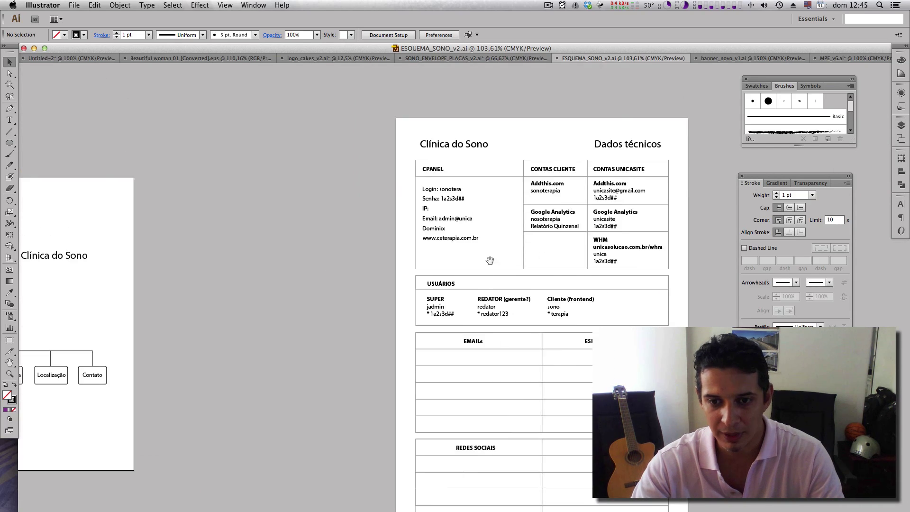
pyautogui.scroll(-2, 305, 309)
pyautogui.moveTo(364, 229); pyautogui.dragTo(525, 220)
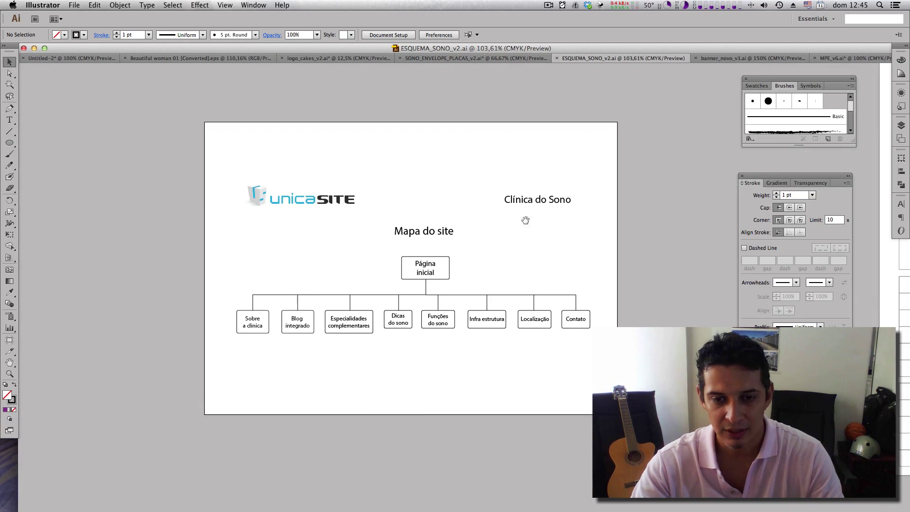
pyautogui.press('super+1')
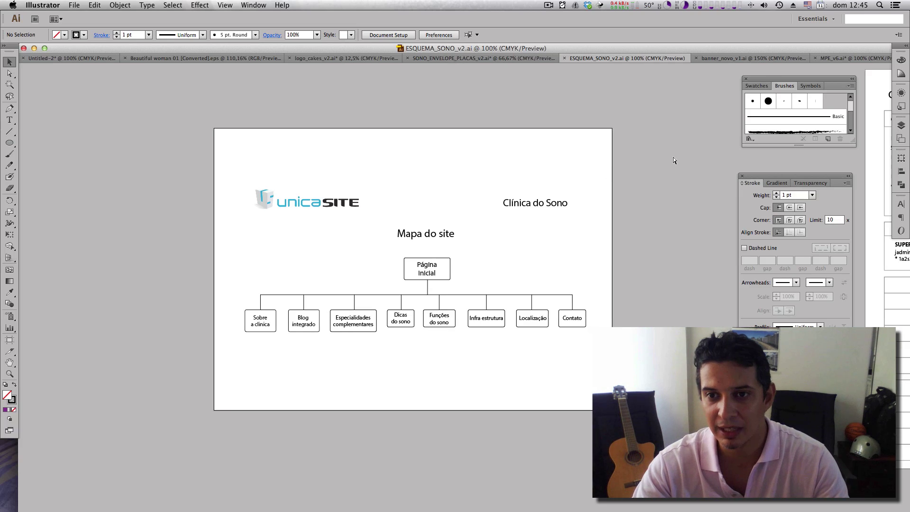
# Step: Switch to the banner_novo_v1 document and select individual icons to inspect how they are grouped
pyautogui.click(753, 58)
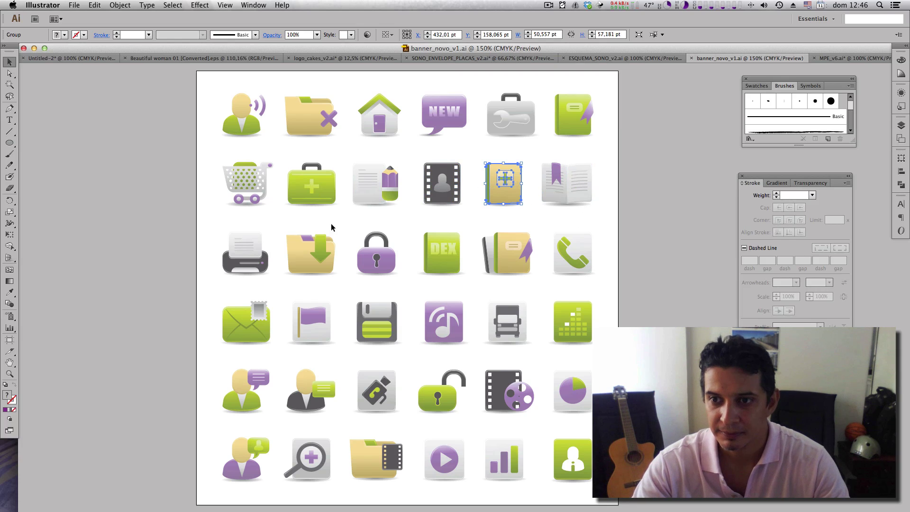
pyautogui.click(429, 329)
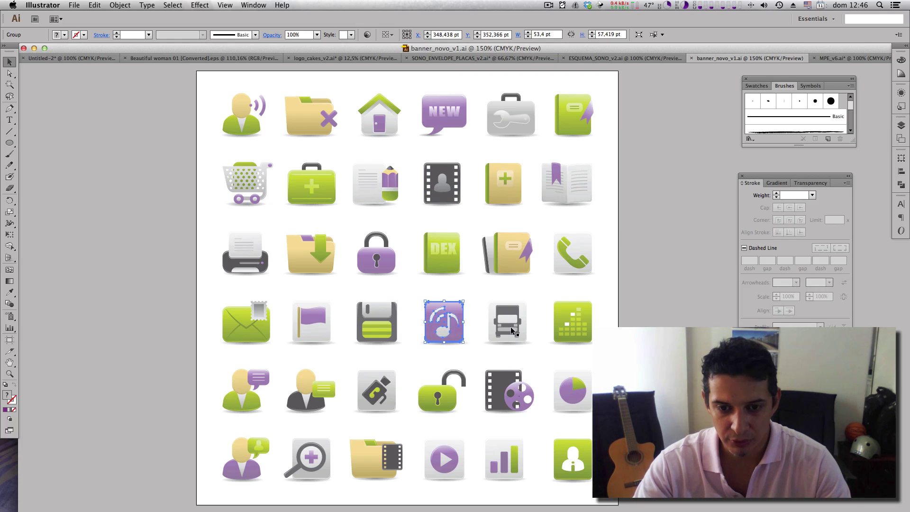
pyautogui.click(583, 326)
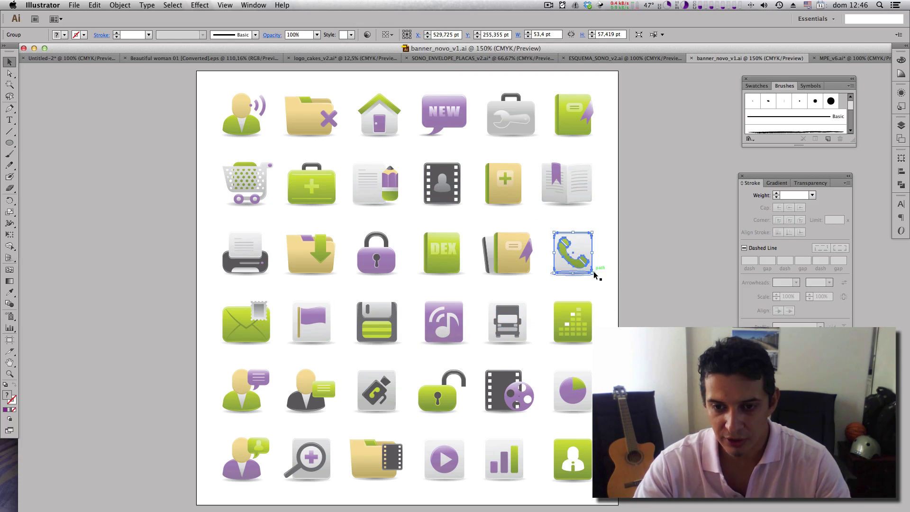
# Step: Enlarge the telephone icon to about 359 × 386 pt, place it beside the artboard's left edge and inspect its curves up close
pyautogui.moveTo(553, 273); pyautogui.dragTo(336, 505)
pyautogui.hscroll(-3, 378, 369)
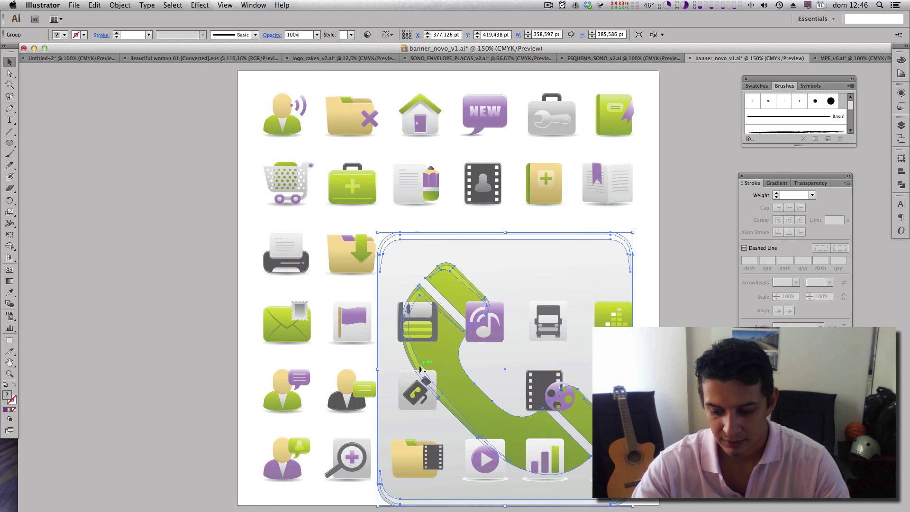
pyautogui.moveTo(513, 258); pyautogui.dragTo(83, 239)
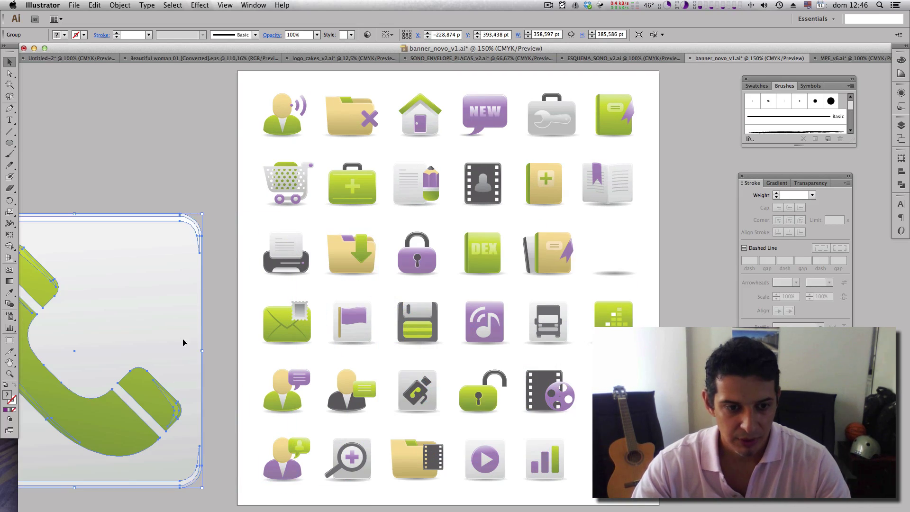
pyautogui.moveTo(157, 362); pyautogui.dragTo(237, 436)
pyautogui.moveTo(374, 308); pyautogui.dragTo(250, 394)
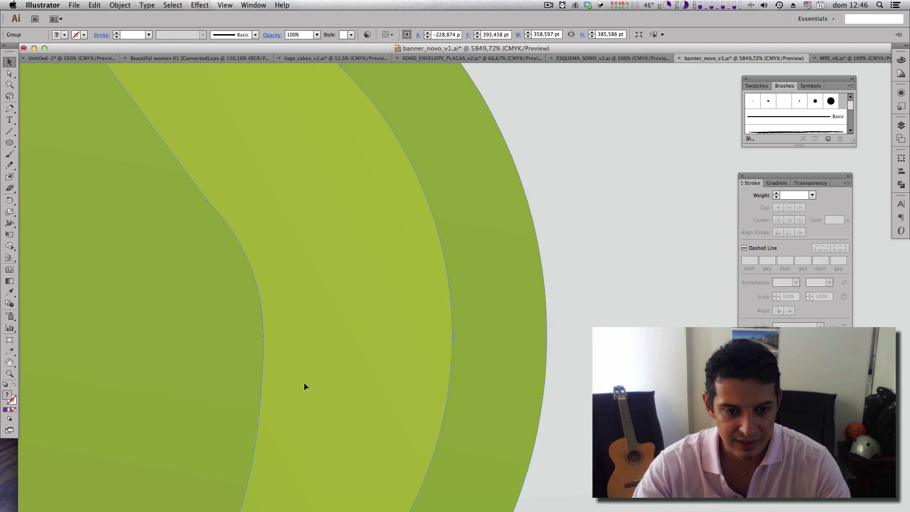
pyautogui.press('super+1')
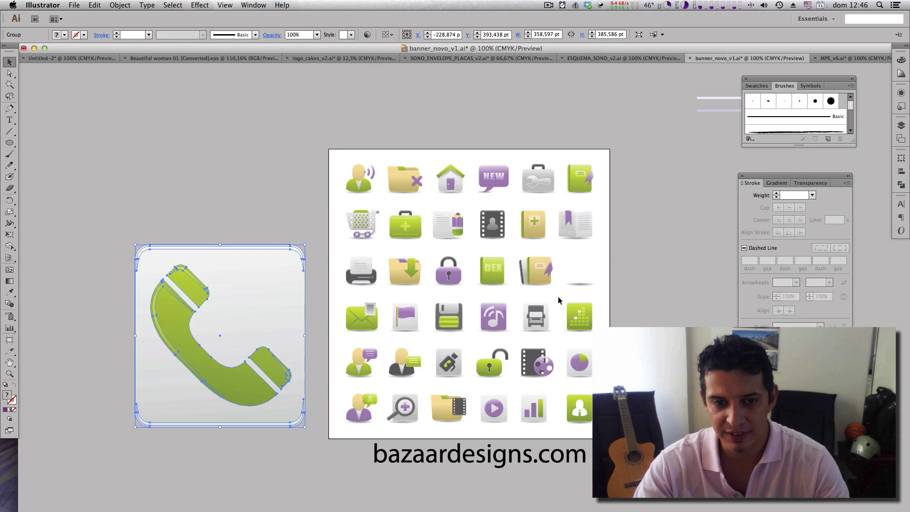
# Step: Undo the telephone icon's move and enlargement and clear the selection
pyautogui.click(326, 314)
pyautogui.press('super+z')
pyautogui.press('super+z')
pyautogui.press('super+z')
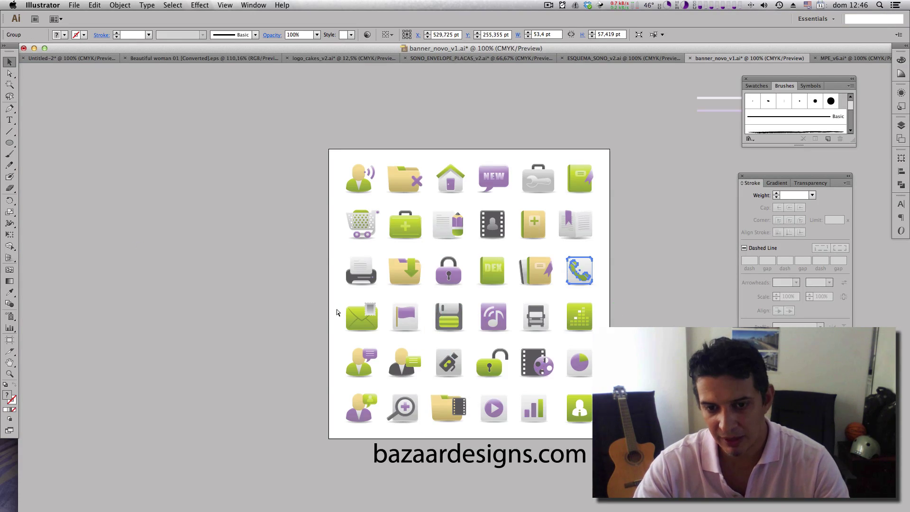
pyautogui.click(615, 278)
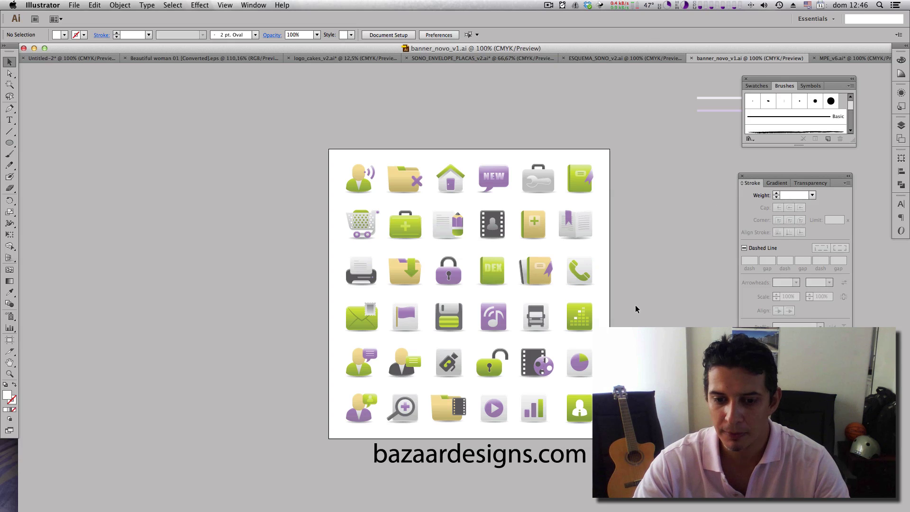
pyautogui.scroll(1, 636, 305)
# Step: Switch to the MPE_v6 document and examine the two-page Sebrae advertorial, its text columns, photo and overall page layout
pyautogui.click(858, 58)
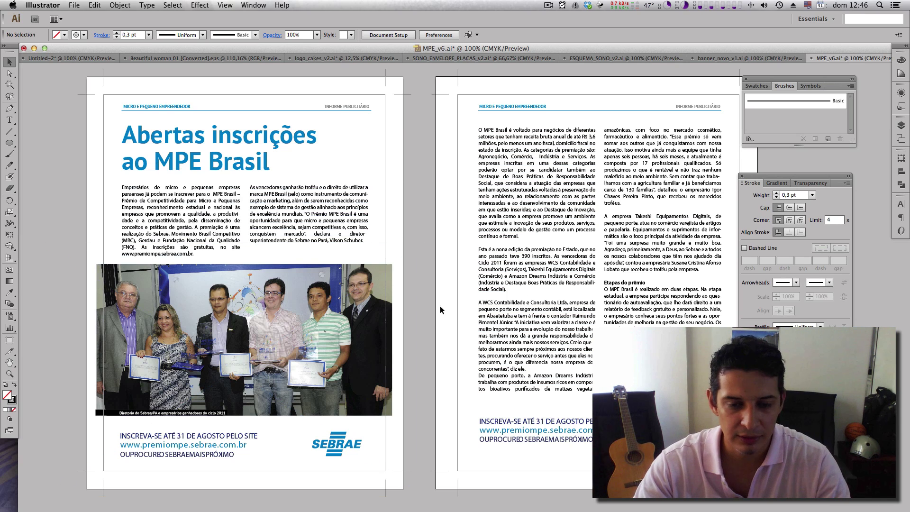
pyautogui.hscroll(2, 539, 307)
pyautogui.hscroll(1, 538, 307)
pyautogui.scroll(-1, 539, 307)
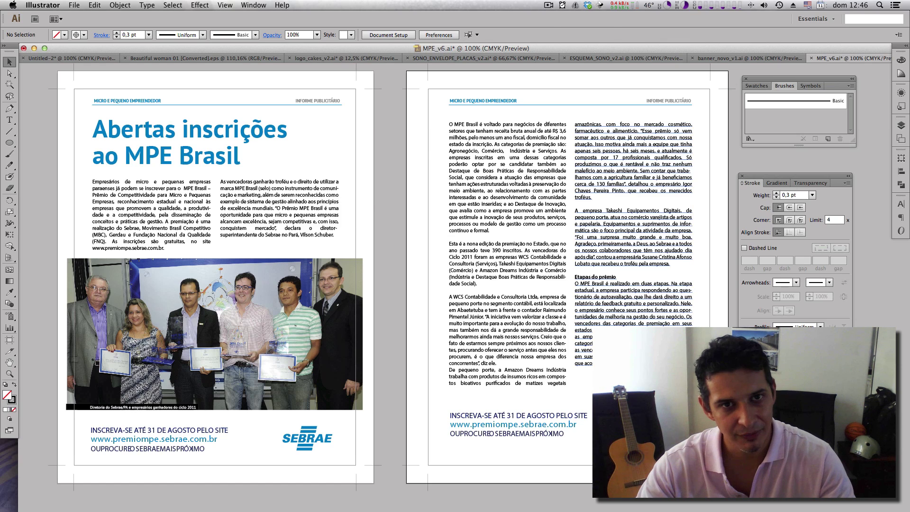
pyautogui.click(609, 250)
pyautogui.click(391, 325)
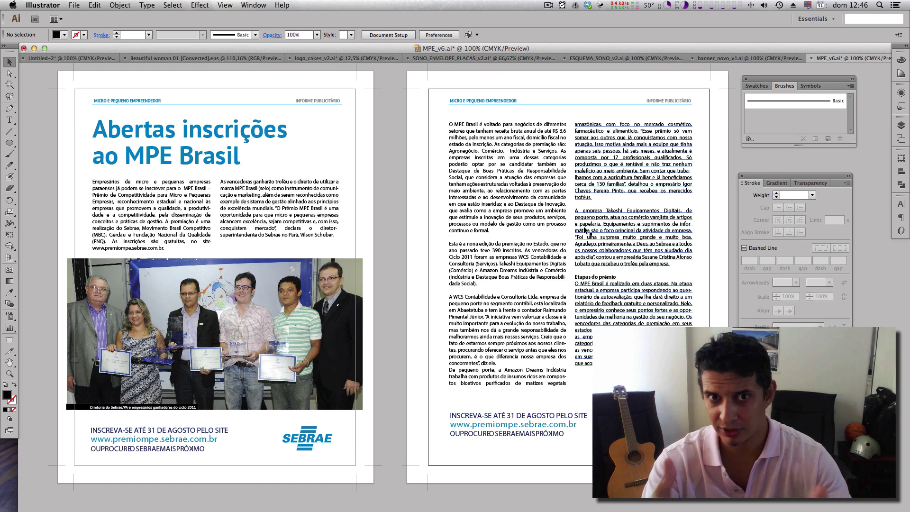
pyautogui.press('super+minus')
pyautogui.press('super+minus')
pyautogui.press('super+minus')
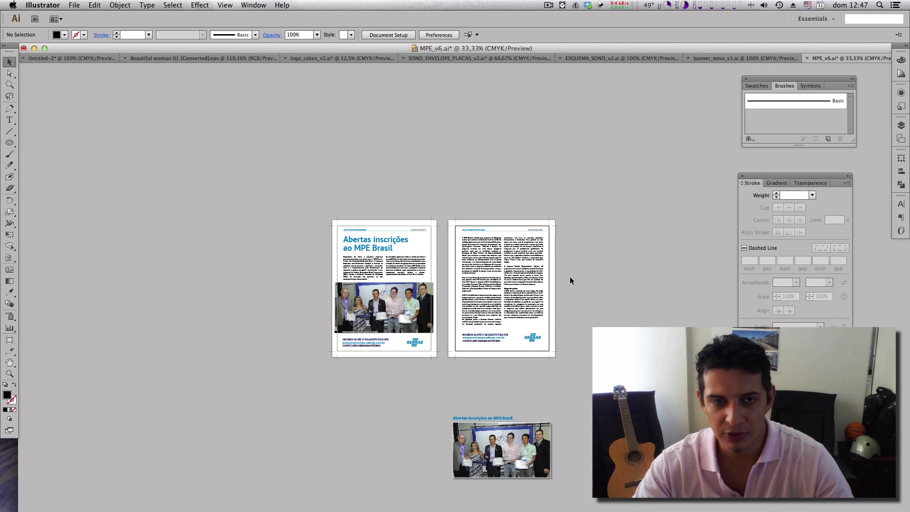
pyautogui.press('super+plus')
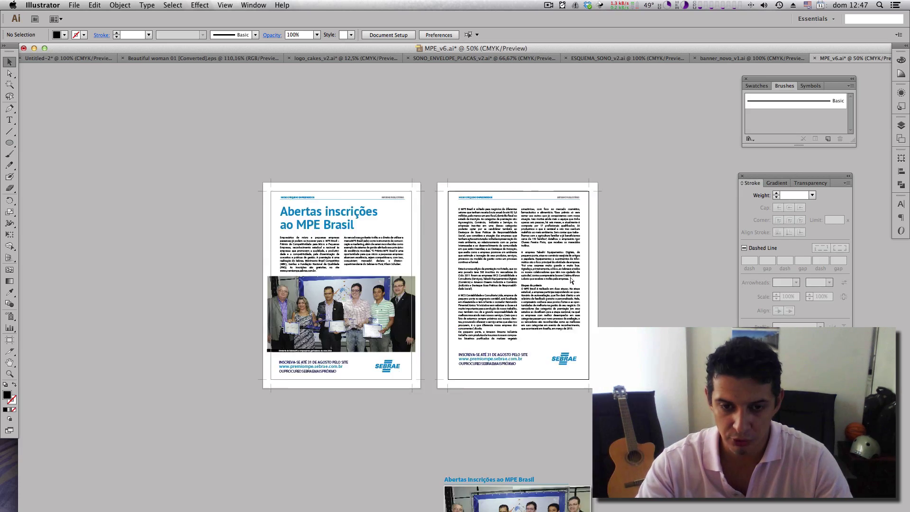
pyautogui.press('super+plus')
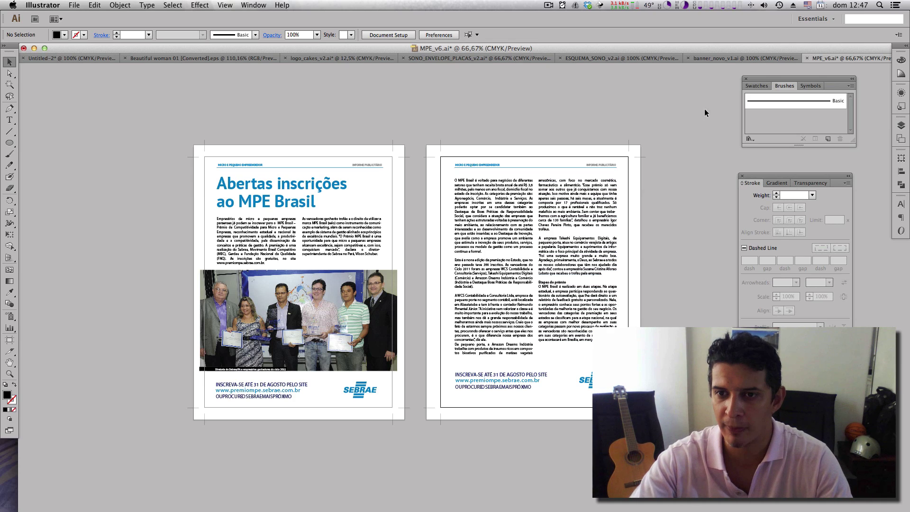
# Step: Alternate between the MPE_v6 advertorial and the banner_novo_v1 icon sheet, finishing on the icon sheet
pyautogui.click(732, 58)
pyautogui.click(830, 58)
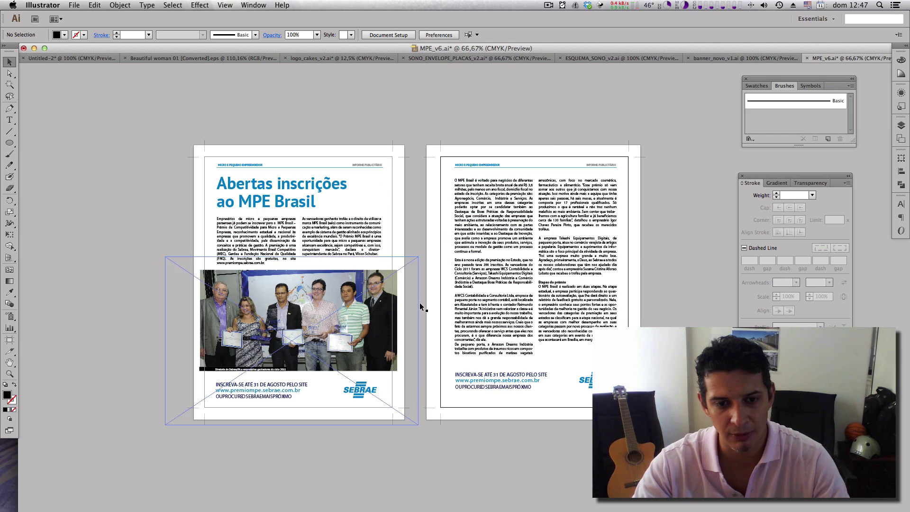
pyautogui.click(745, 59)
pyautogui.click(860, 58)
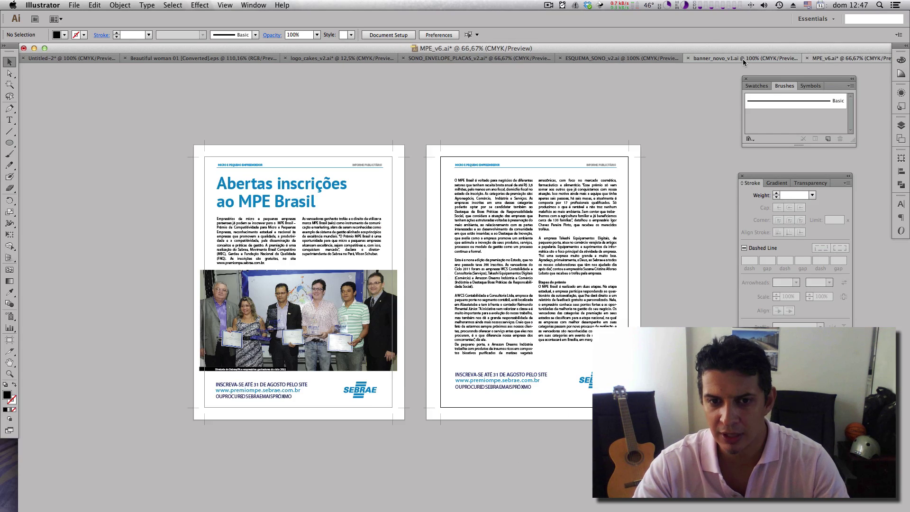
pyautogui.click(743, 59)
pyautogui.scroll(-2, 650, 203)
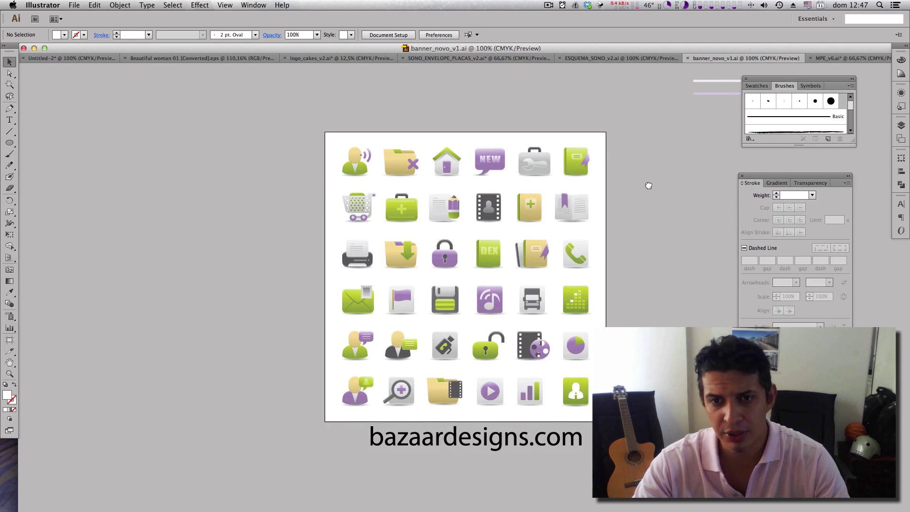
# Step: Return to the ESQUEMA_SONO_v2 document and review its technical data page, wireframes and site map
pyautogui.click(612, 60)
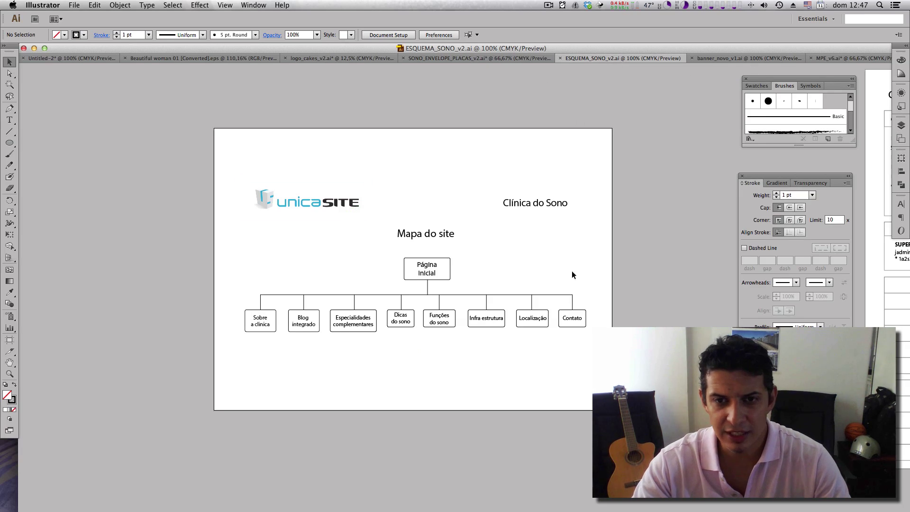
pyautogui.moveTo(615, 266); pyautogui.dragTo(186, 245)
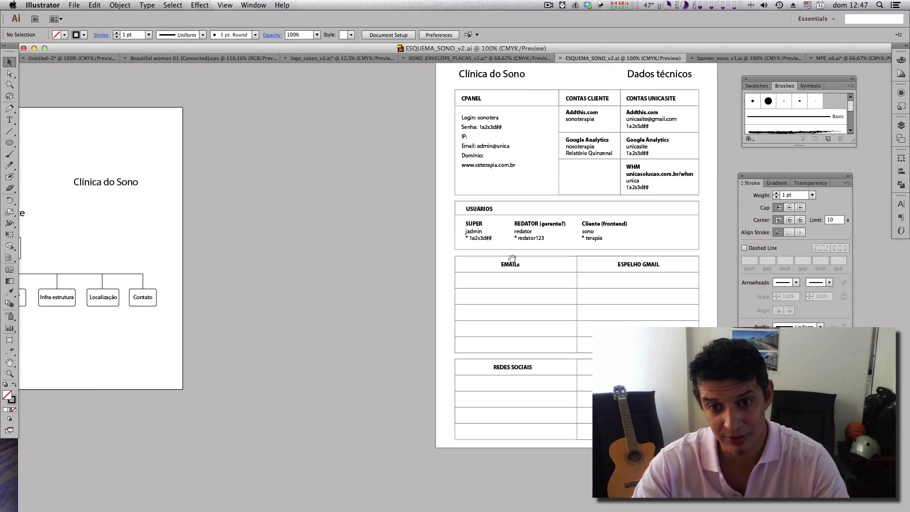
pyautogui.moveTo(512, 259); pyautogui.dragTo(524, 364)
pyautogui.moveTo(372, 368); pyautogui.dragTo(527, 155)
pyautogui.moveTo(341, 351); pyautogui.dragTo(502, 173)
pyautogui.moveTo(481, 367); pyautogui.dragTo(405, 397)
pyautogui.moveTo(402, 165); pyautogui.dragTo(473, 416)
pyautogui.moveTo(424, 264); pyautogui.dragTo(441, 301)
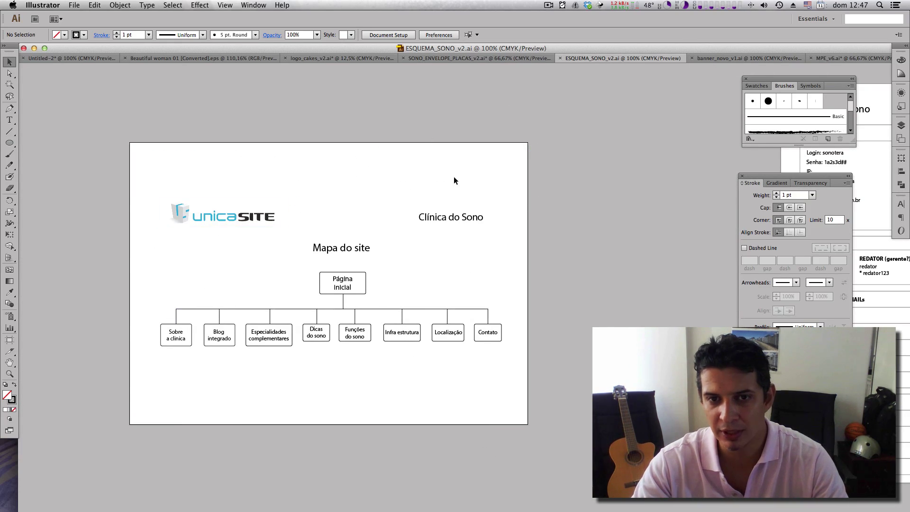
# Step: Return to the SONO_ENVELOPE_PLACAS_v2 document and view the envelope layout beside the room signs
pyautogui.click(467, 59)
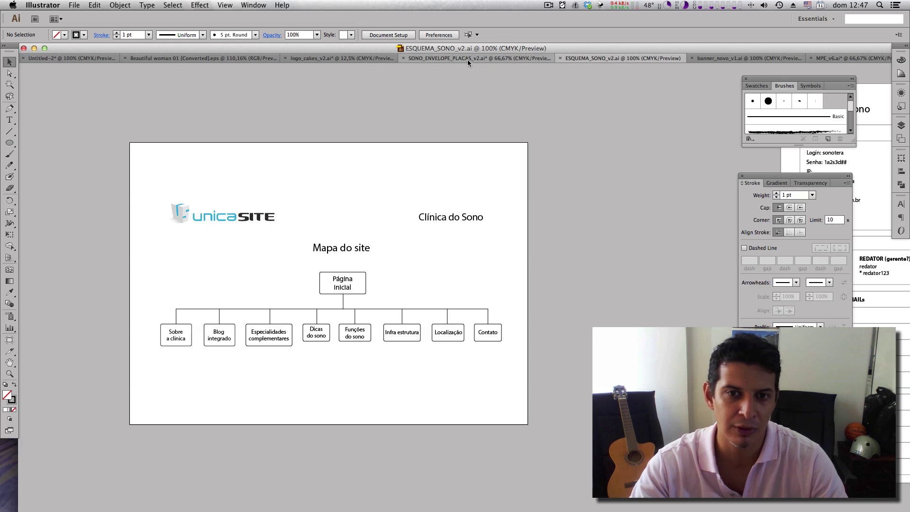
pyautogui.scroll(-3, 480, 162)
pyautogui.hscroll(4, 480, 162)
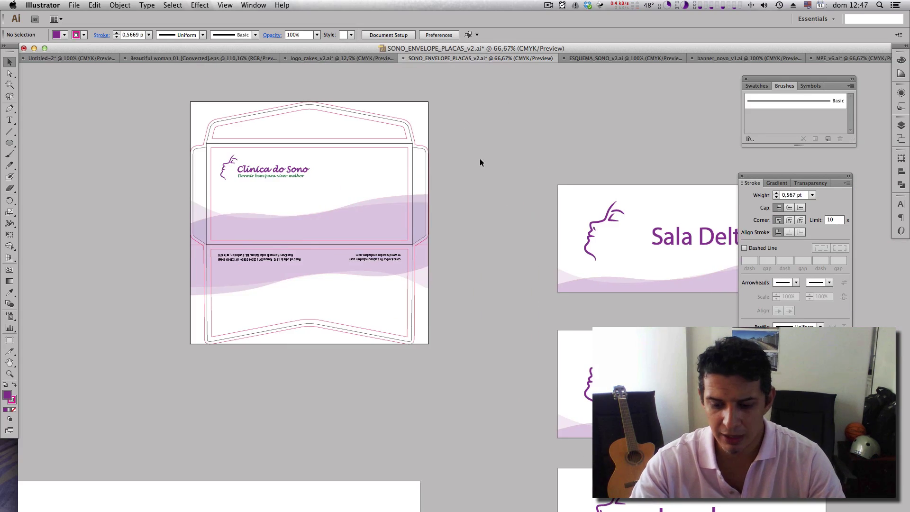
# Step: Bring the logo, envelope, banner and room signs into view together and select the Clínica do Sono logo above the envelope
pyautogui.press('super+minus')
pyautogui.press('super+minus')
pyautogui.hscroll(-2, 480, 163)
pyautogui.scroll(1, 479, 162)
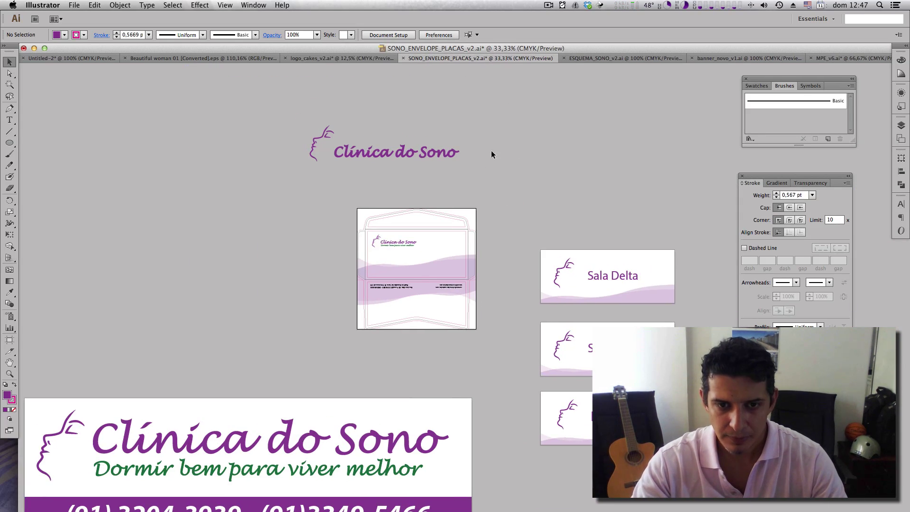
pyautogui.moveTo(506, 124); pyautogui.dragTo(239, 203)
pyautogui.click(356, 115)
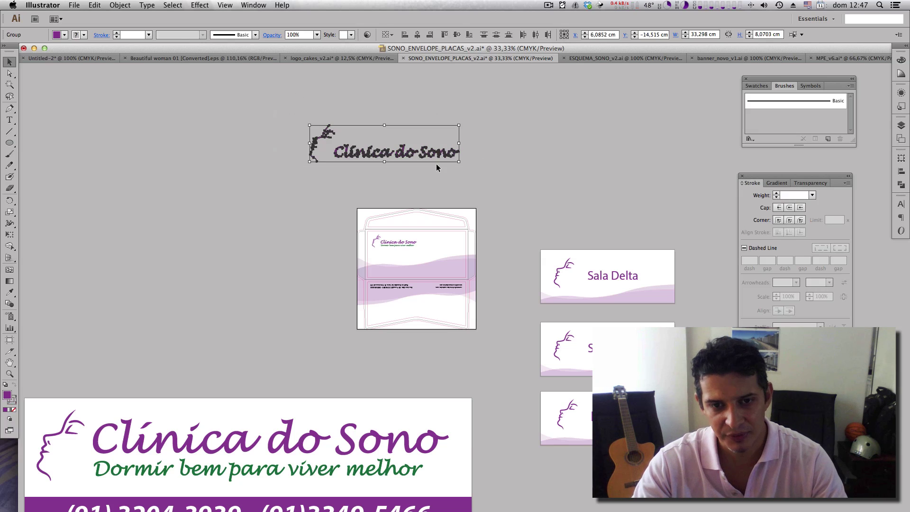
# Step: Select the envelope artwork, compare it with the Clínica do Sono banner, logo and room signs, and clear the selection
pyautogui.moveTo(434, 164); pyautogui.dragTo(378, 335)
pyautogui.click(512, 173)
pyautogui.scroll(-4, 609, 280)
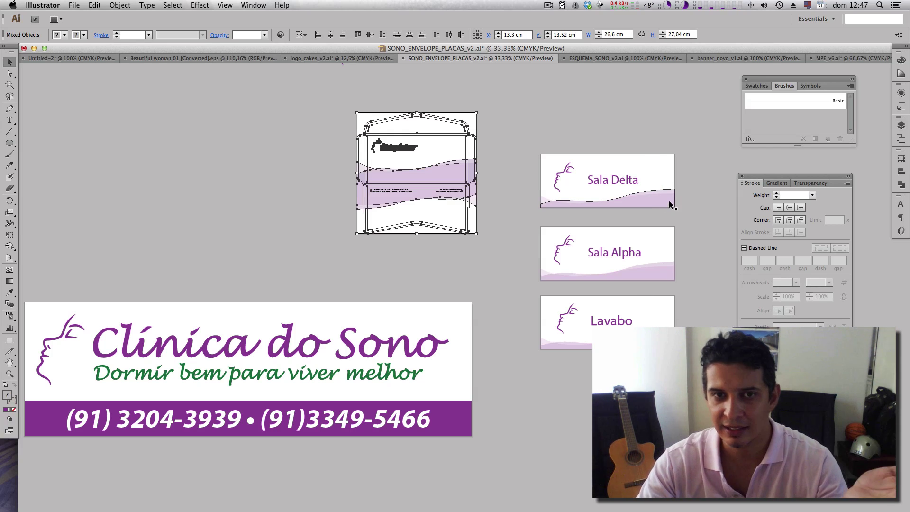
pyautogui.hscroll(-5, 343, 367)
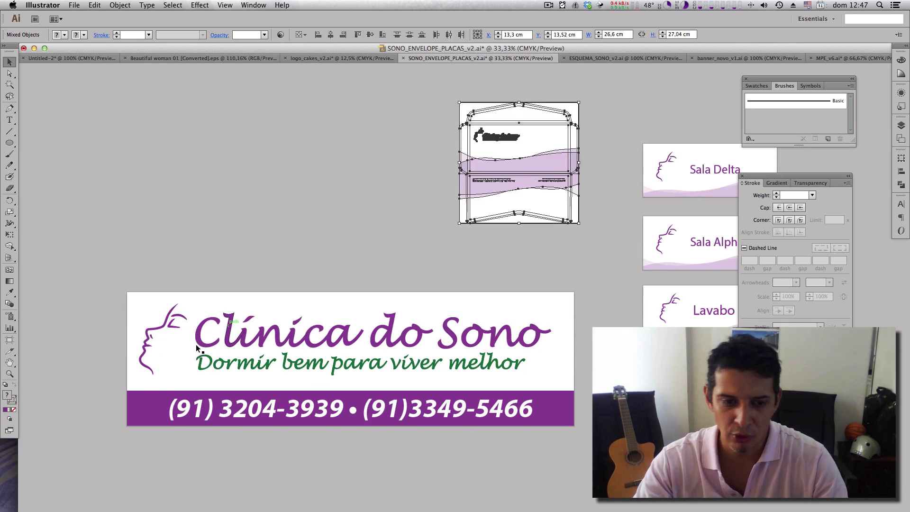
pyautogui.scroll(5, 569, 270)
pyautogui.hscroll(2, 568, 270)
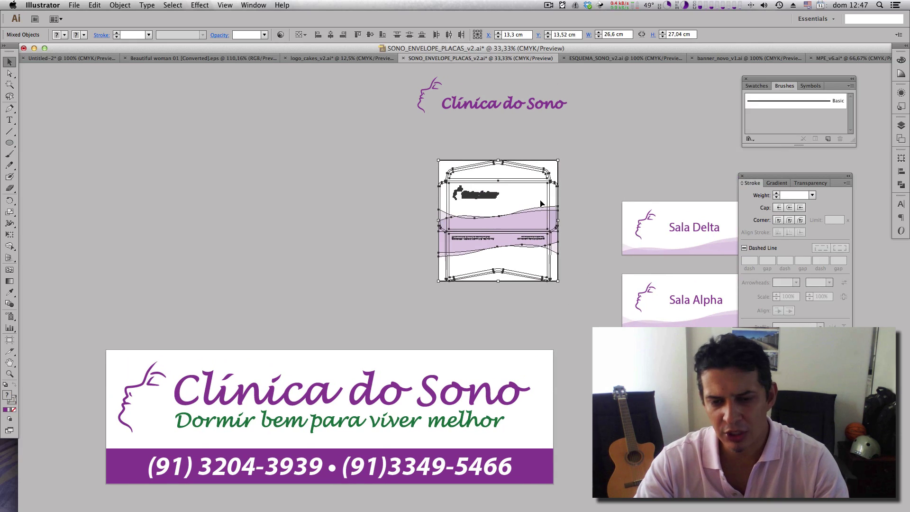
pyautogui.click(620, 157)
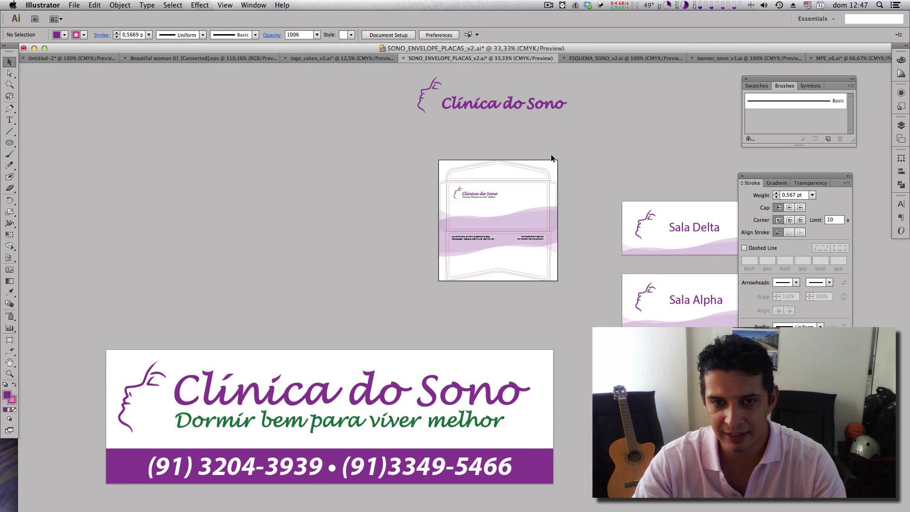
pyautogui.moveTo(551, 157); pyautogui.dragTo(516, 151)
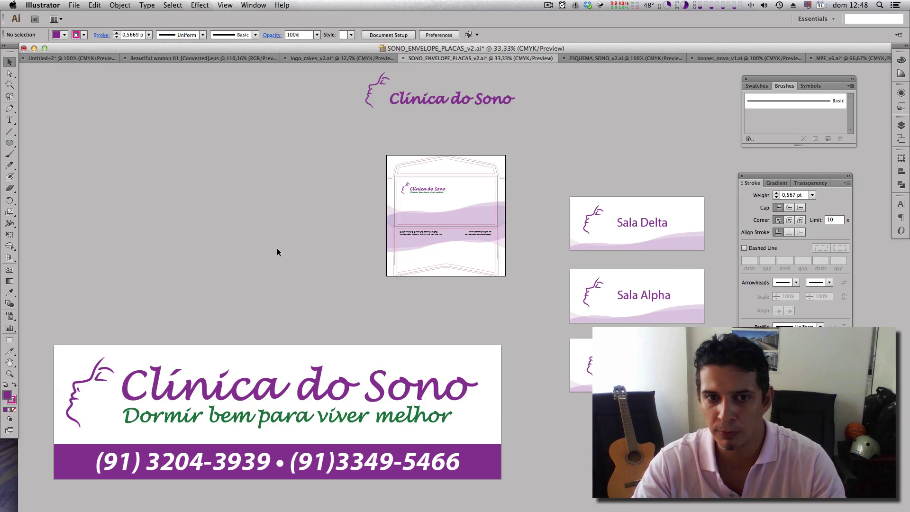
# Step: Return through the logo_cakes_v2 and Beautiful woman 01 documents to the green shape in Untitled-2
pyautogui.click(326, 58)
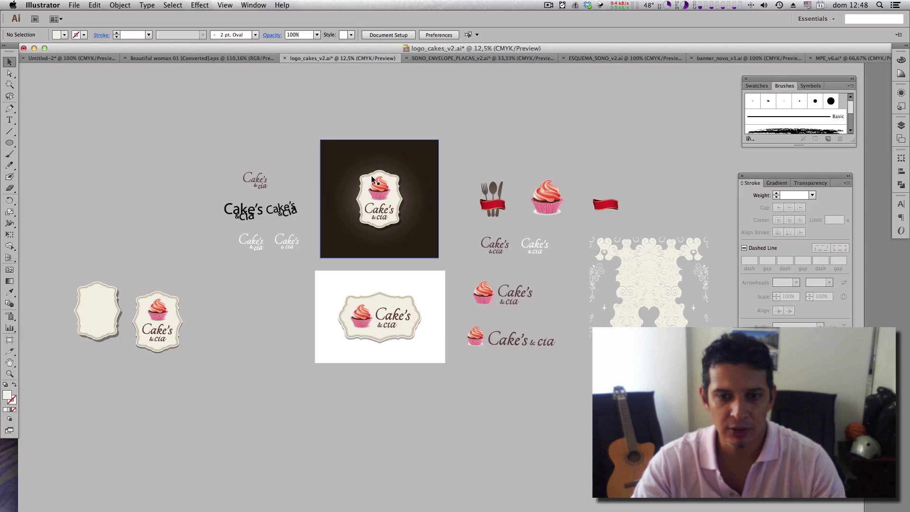
pyautogui.click(226, 61)
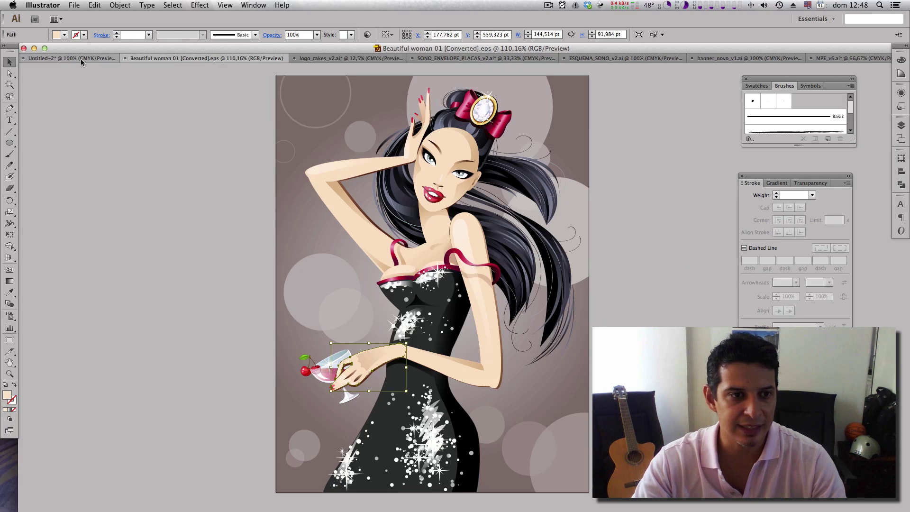
pyautogui.click(81, 58)
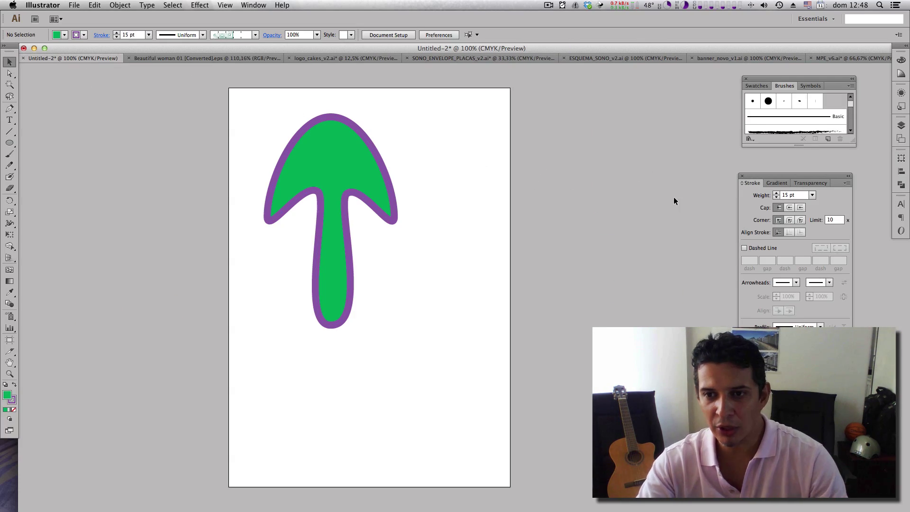
# Step: Show each open example document in order, from the Beautiful woman 01 illustration to the MPE_v6 advertorial
pyautogui.click(191, 59)
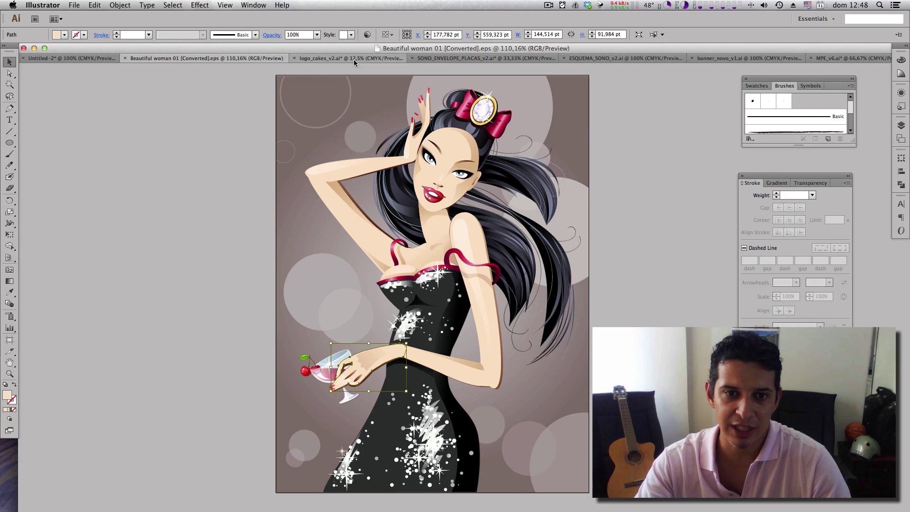
pyautogui.click(353, 59)
pyautogui.click(462, 58)
pyautogui.click(611, 58)
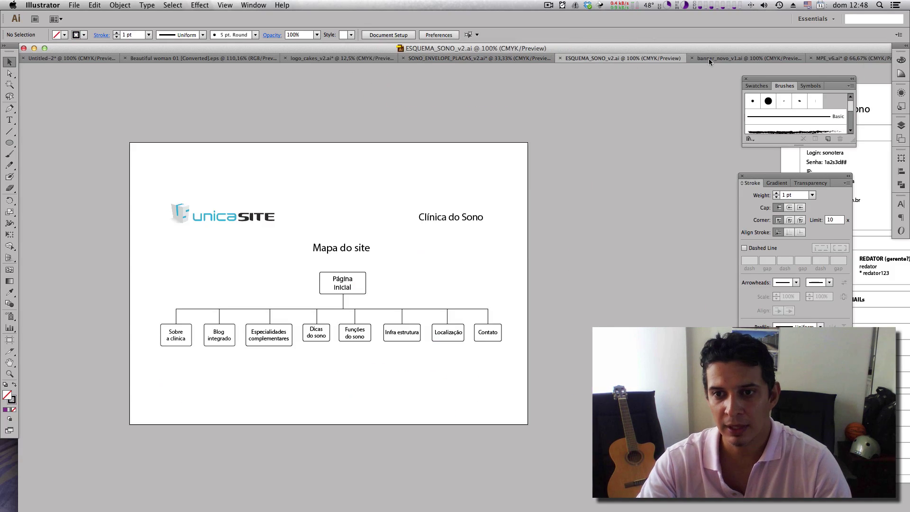
pyautogui.click(710, 58)
pyautogui.click(848, 58)
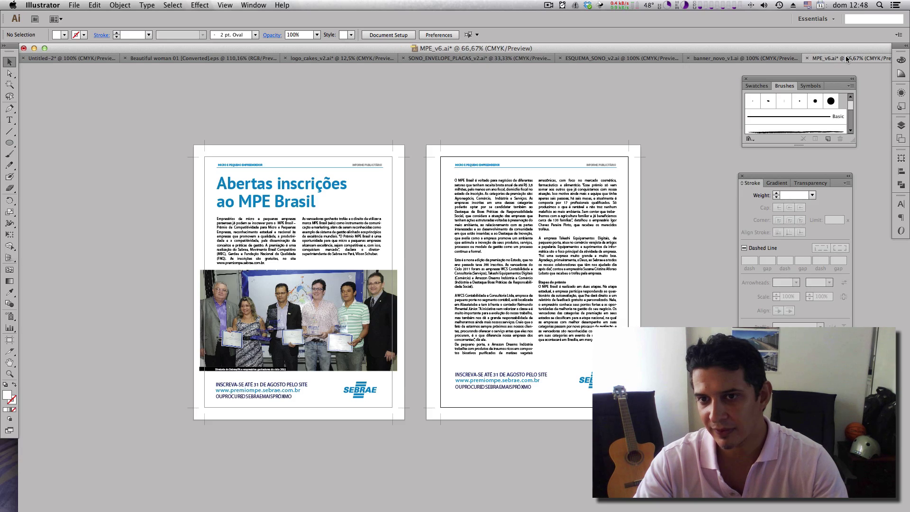
# Step: Go back through the open documents in reverse order, from banner_novo_v1 to the Untitled-2 drawing
pyautogui.click(747, 58)
pyautogui.click(621, 58)
pyautogui.click(468, 58)
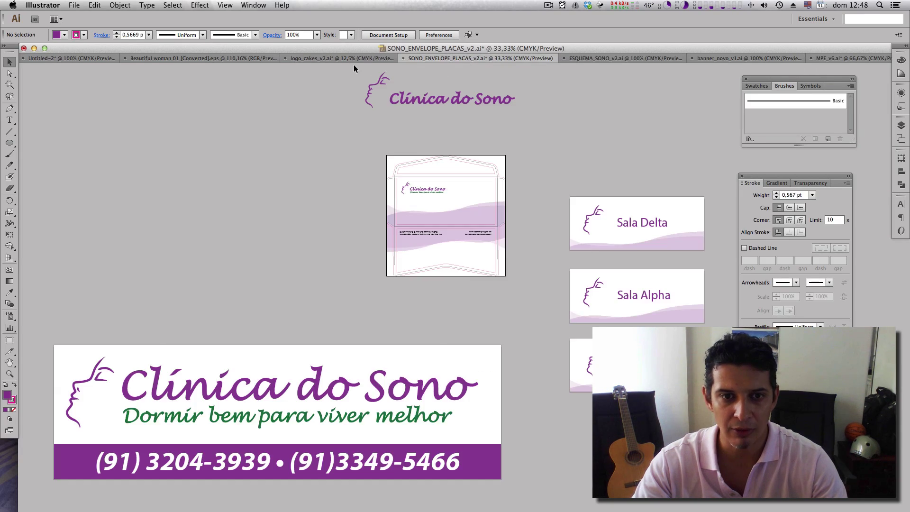
pyautogui.click(351, 58)
pyautogui.click(218, 59)
pyautogui.click(87, 58)
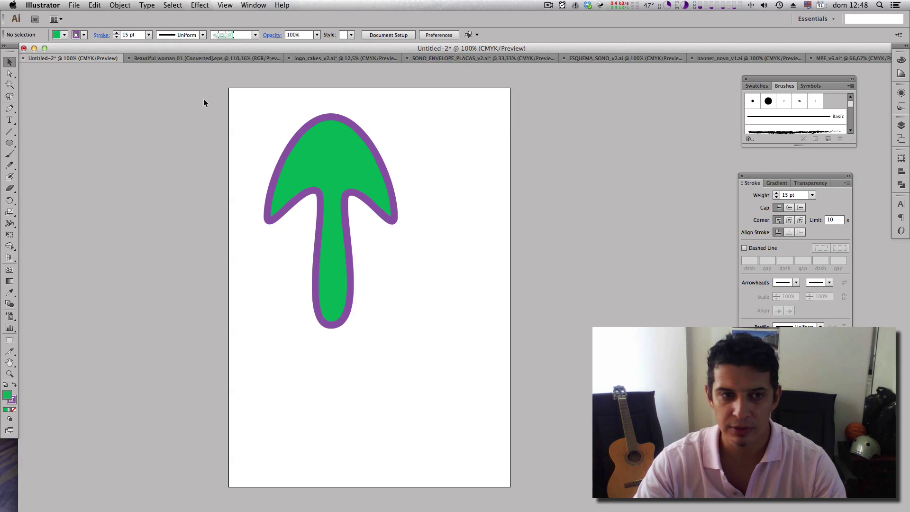
# Step: Revisit Beautiful woman 01, logo_cakes_v2, SONO_ENVELOPE_PLACAS_v2 and ESQUEMA_SONO_v2, finishing on the Untitled-2 document
pyautogui.click(196, 58)
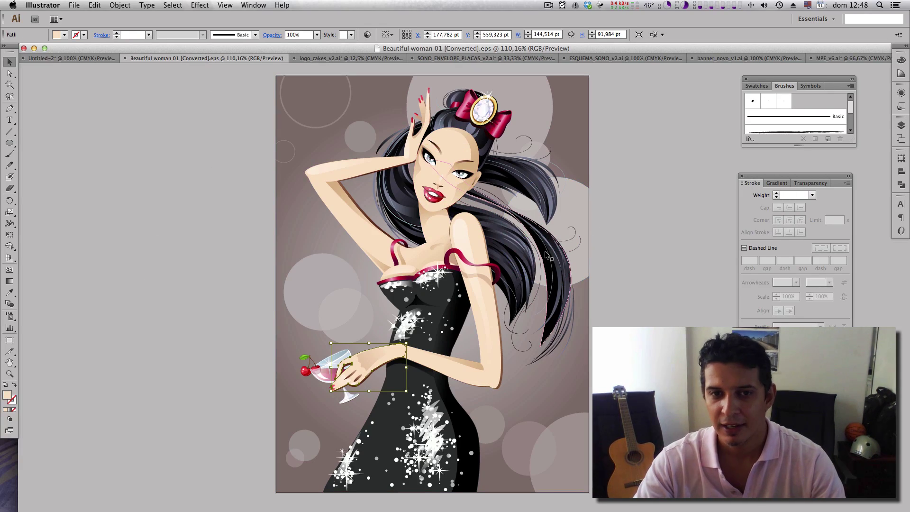
pyautogui.click(369, 58)
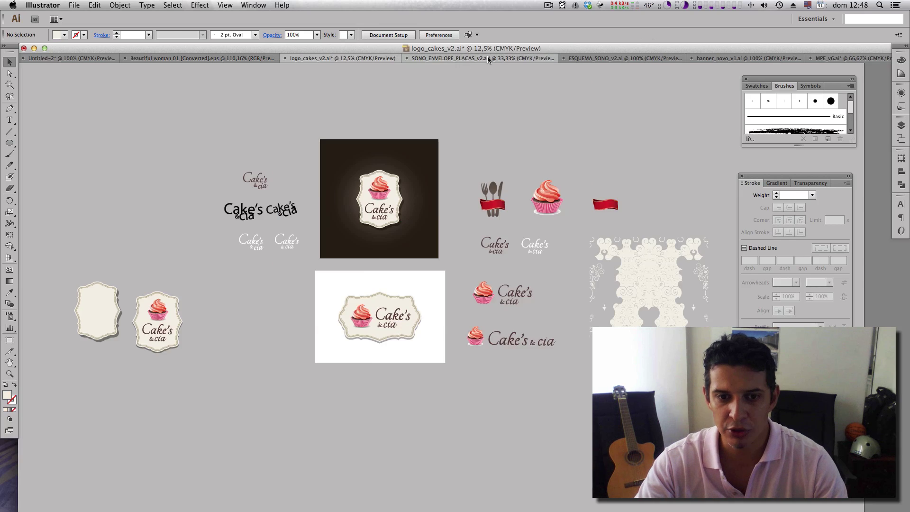
pyautogui.click(487, 58)
pyautogui.click(604, 59)
pyautogui.click(76, 59)
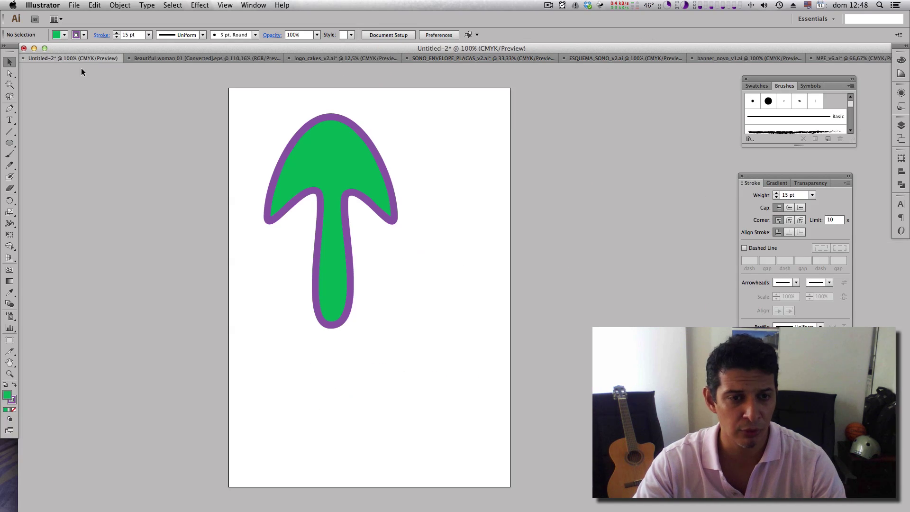